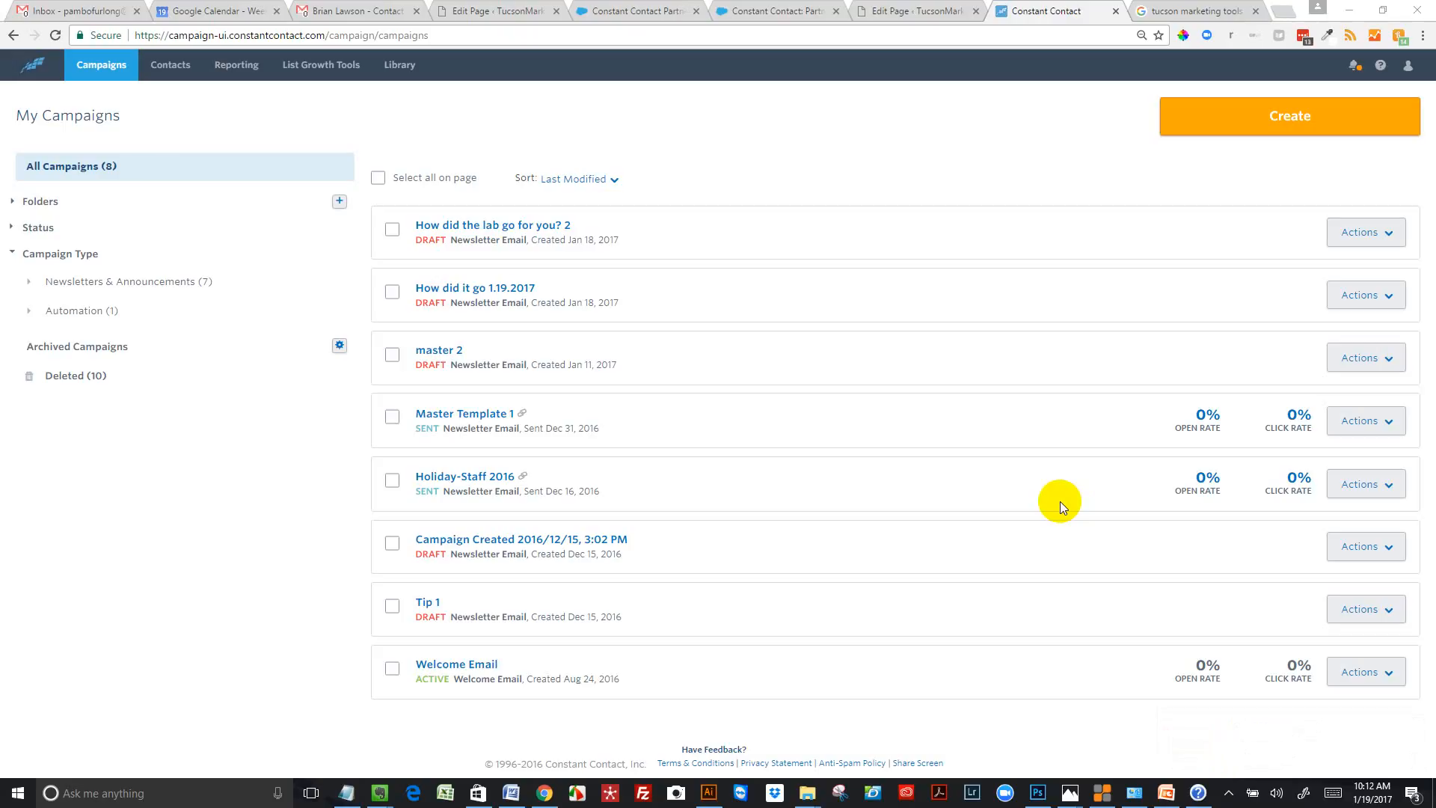
# Create a new email campaign from the Basic Letter template in the new template collection
pyautogui.click(1307, 119)
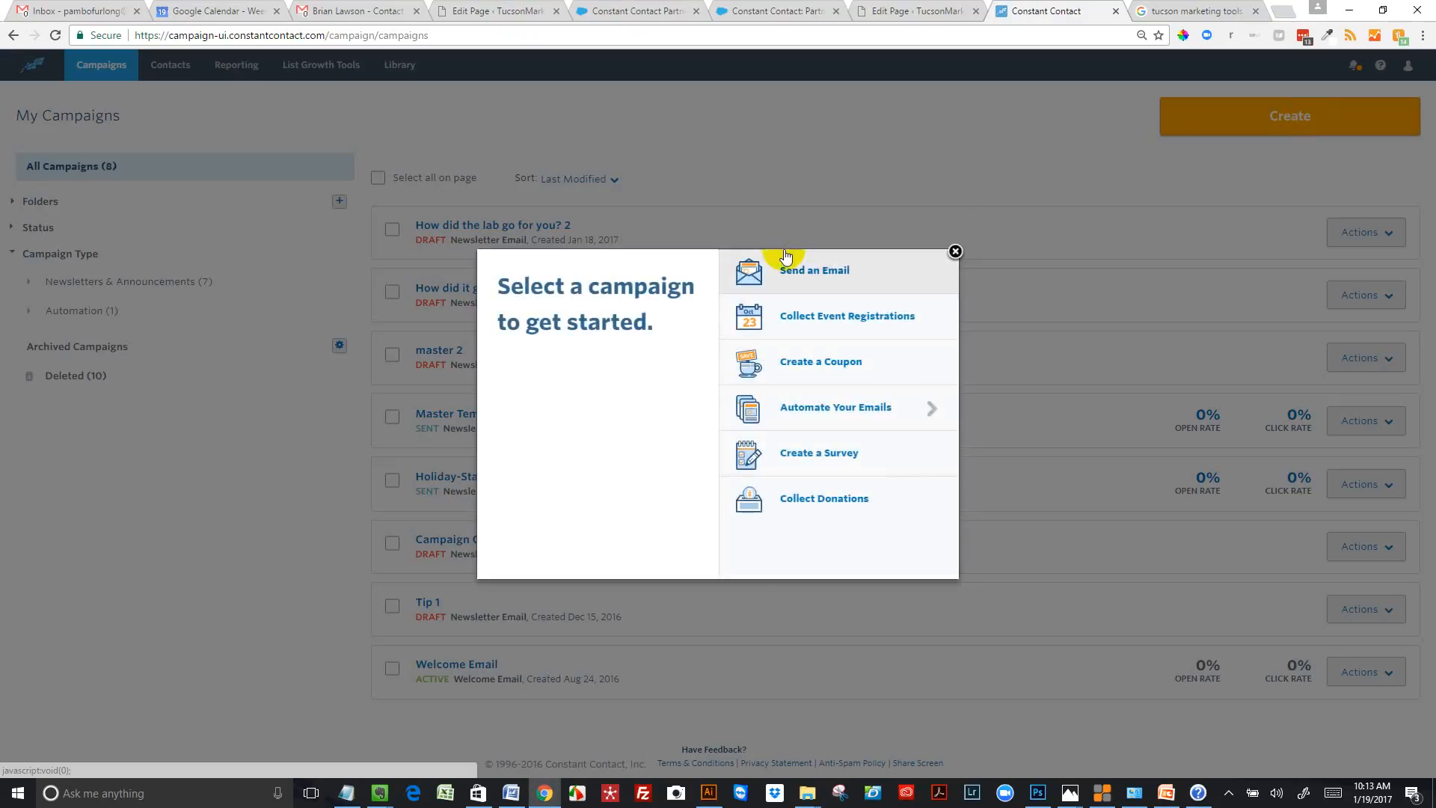
pyautogui.click(808, 272)
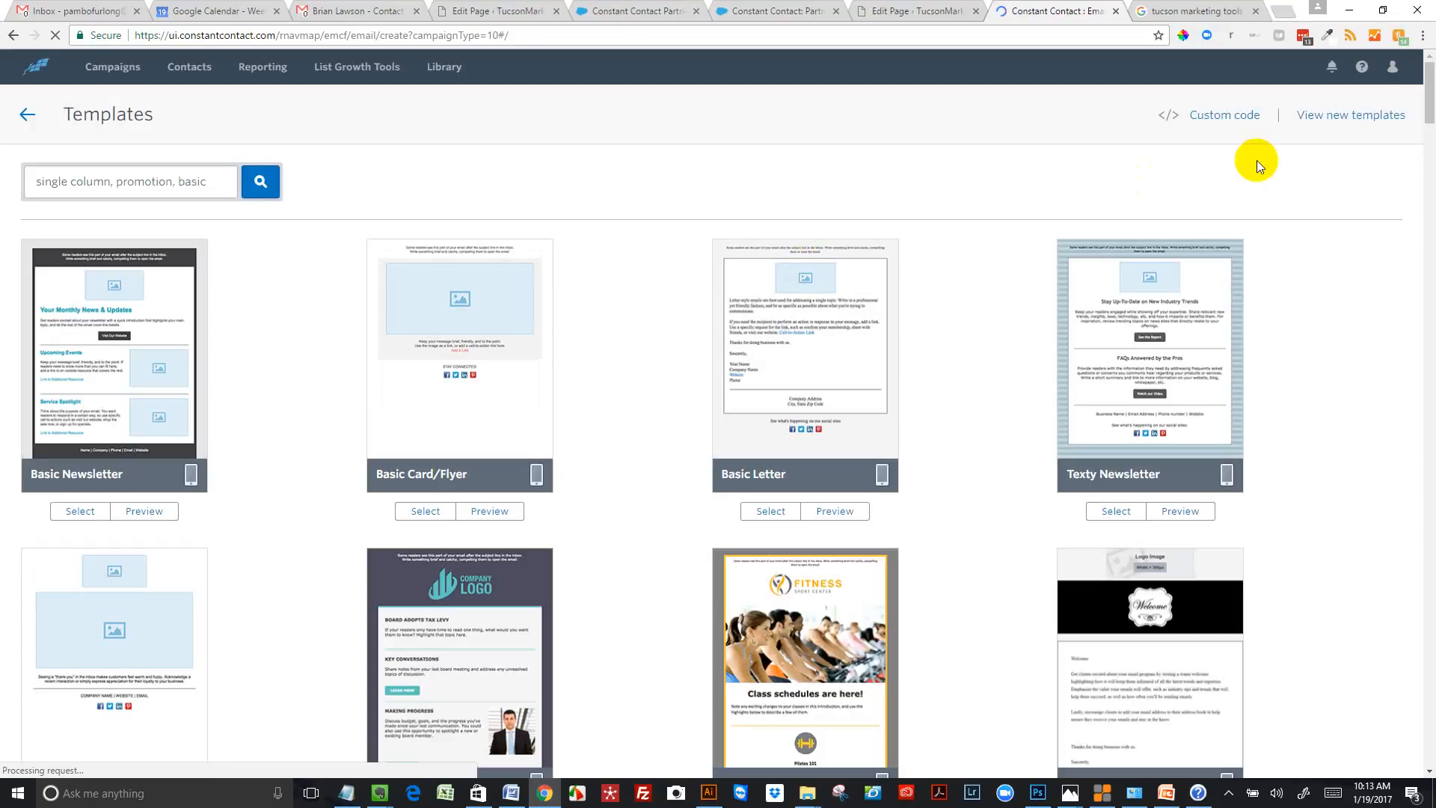
pyautogui.click(1344, 117)
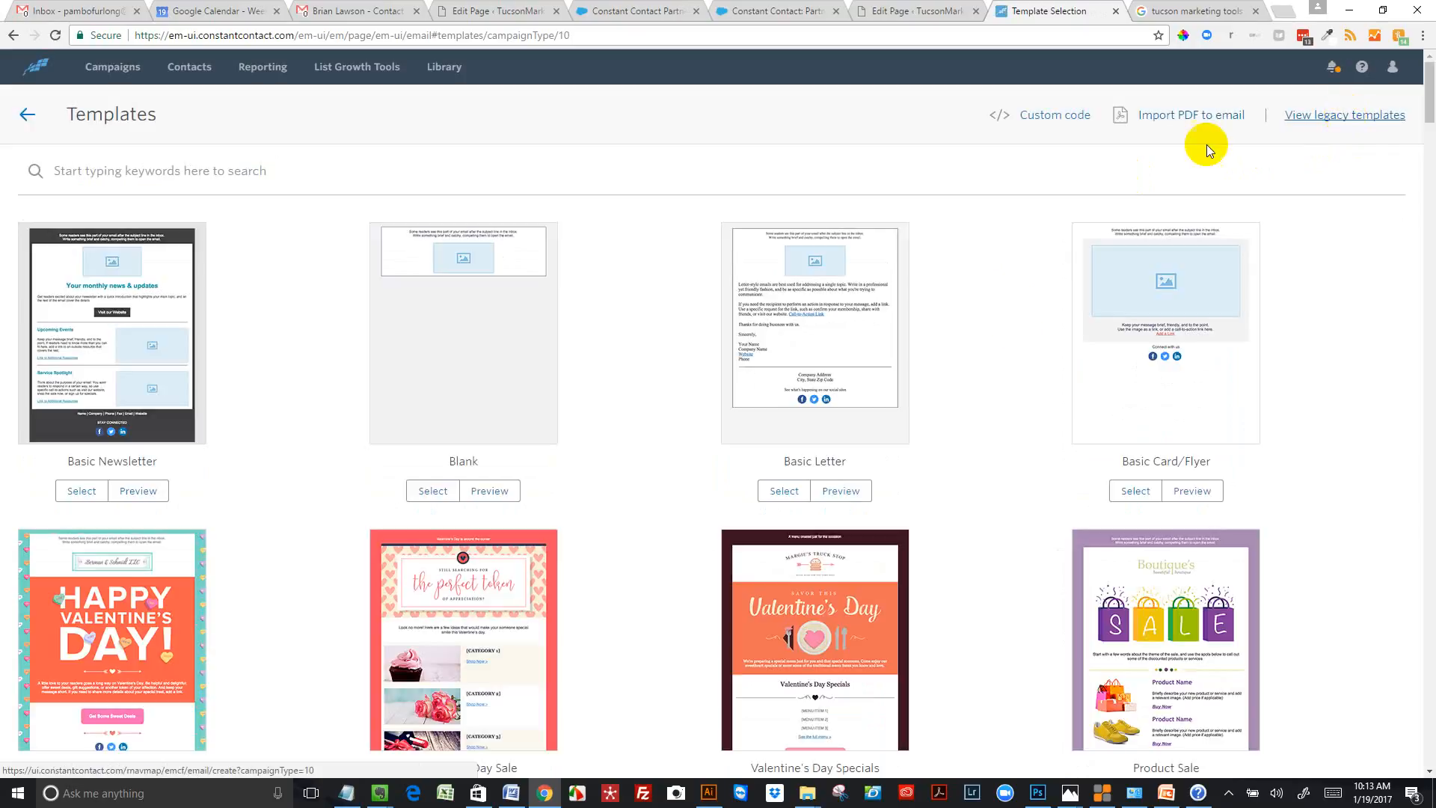
pyautogui.click(783, 497)
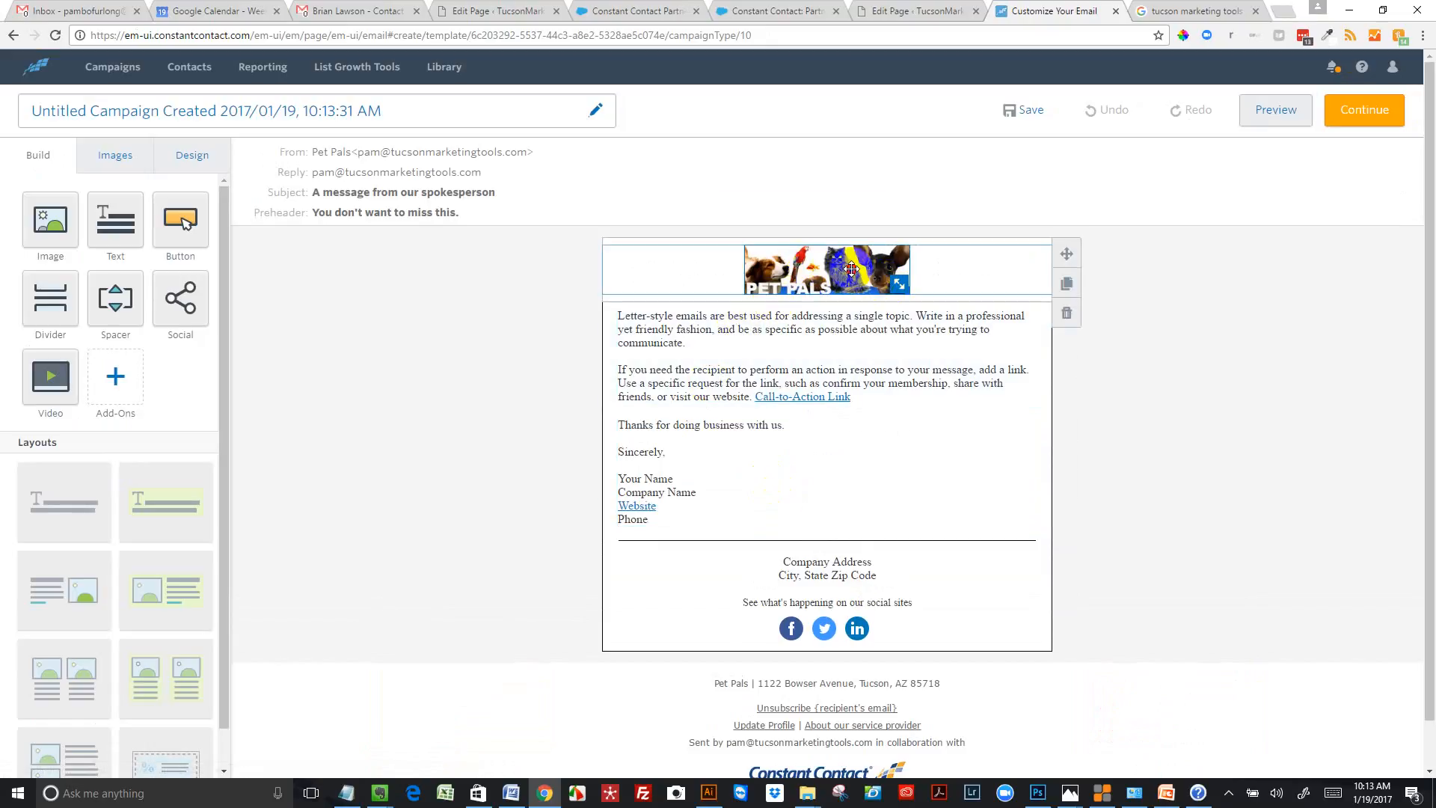
# Replace the Pet Pals header image with the "tmt banner for ctct.jpg" image from the library
pyautogui.click(884, 285)
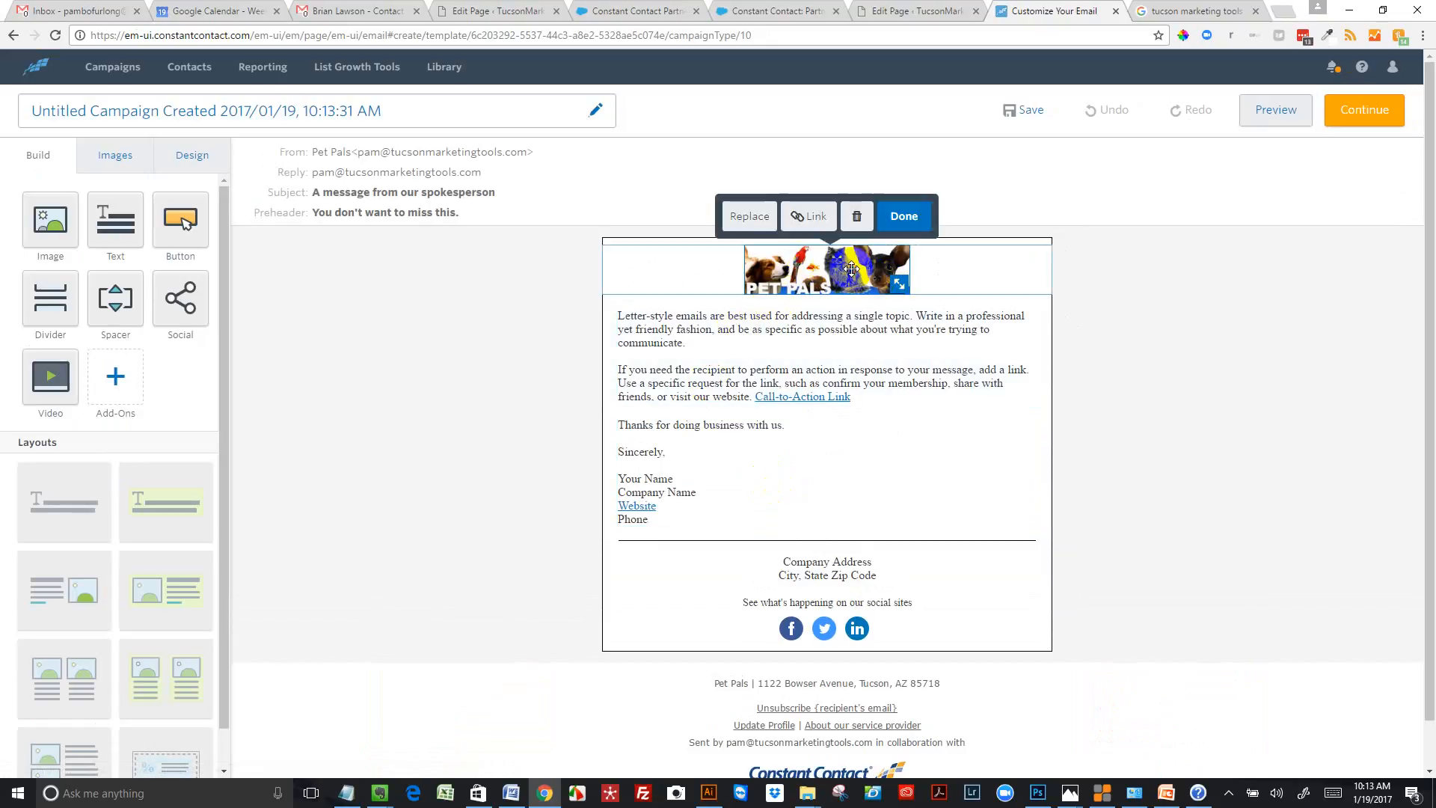
pyautogui.click(760, 215)
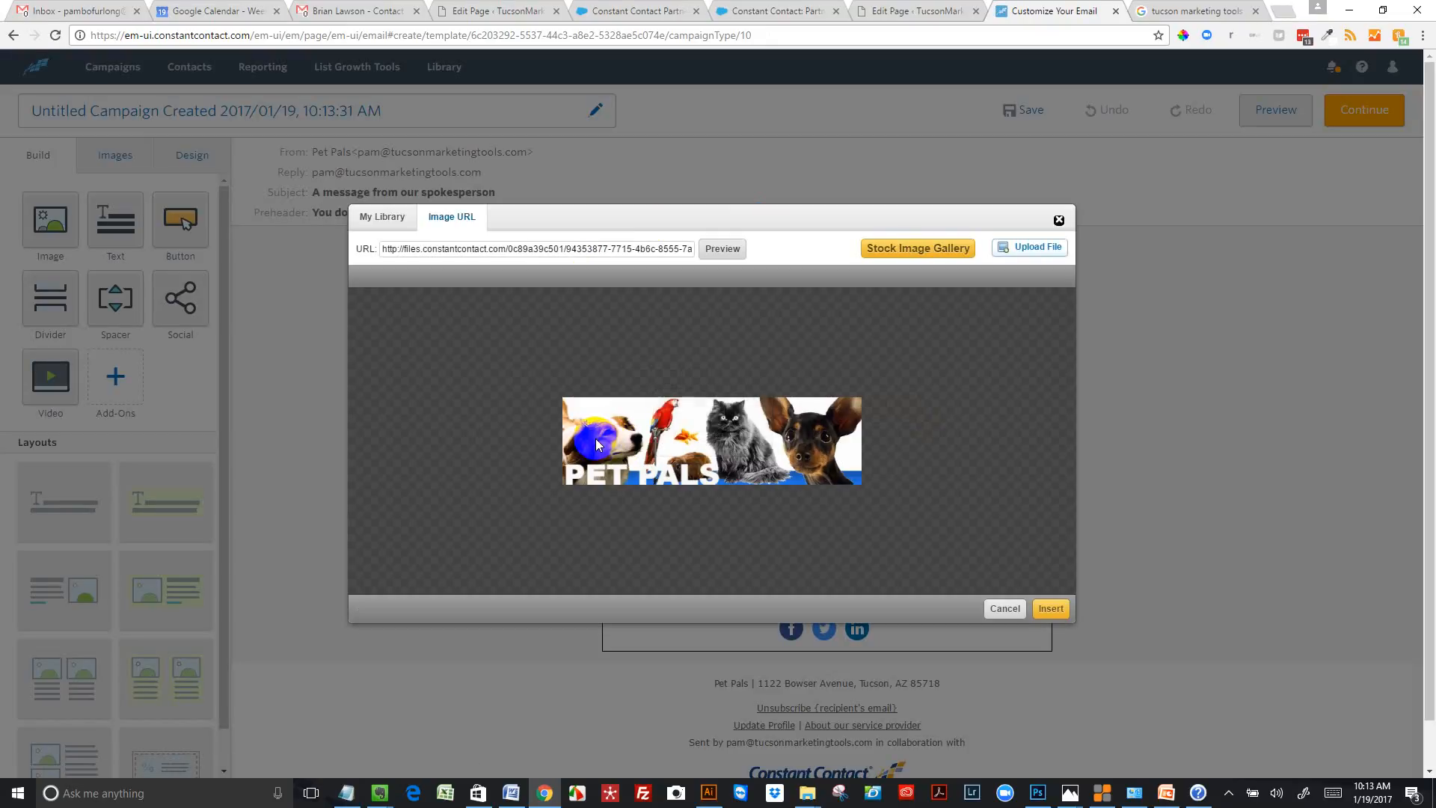
pyautogui.click(379, 221)
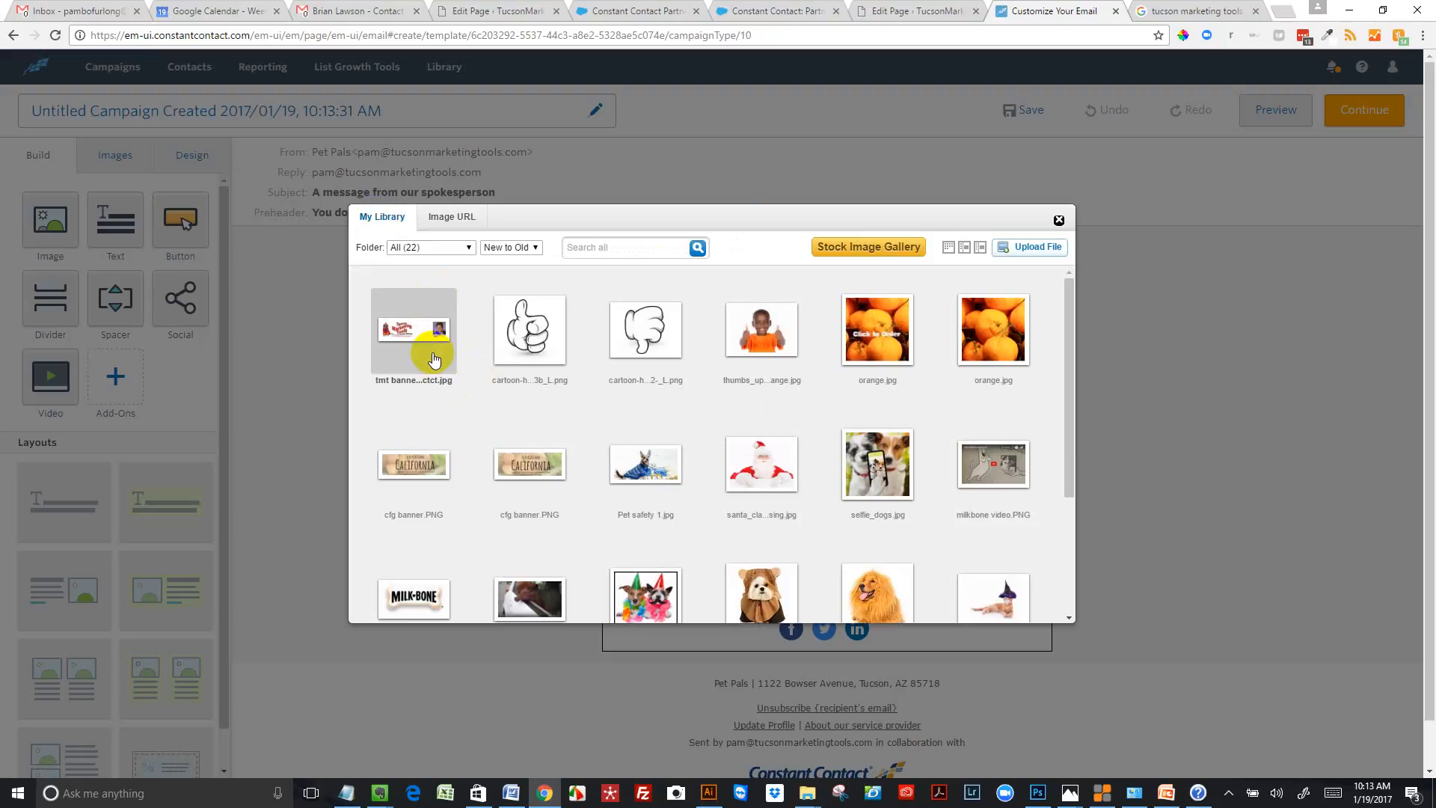
pyautogui.click(421, 328)
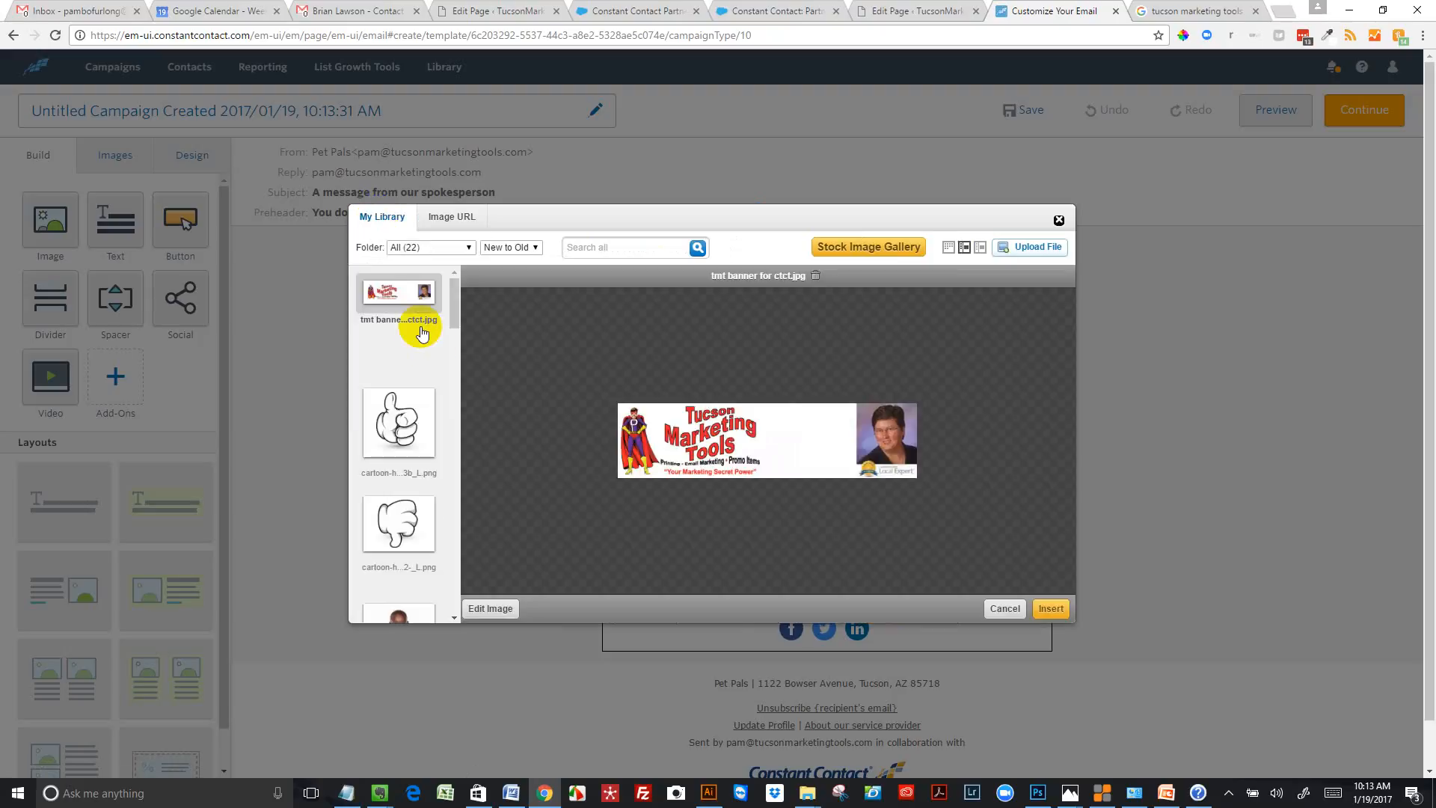
pyautogui.click(1052, 607)
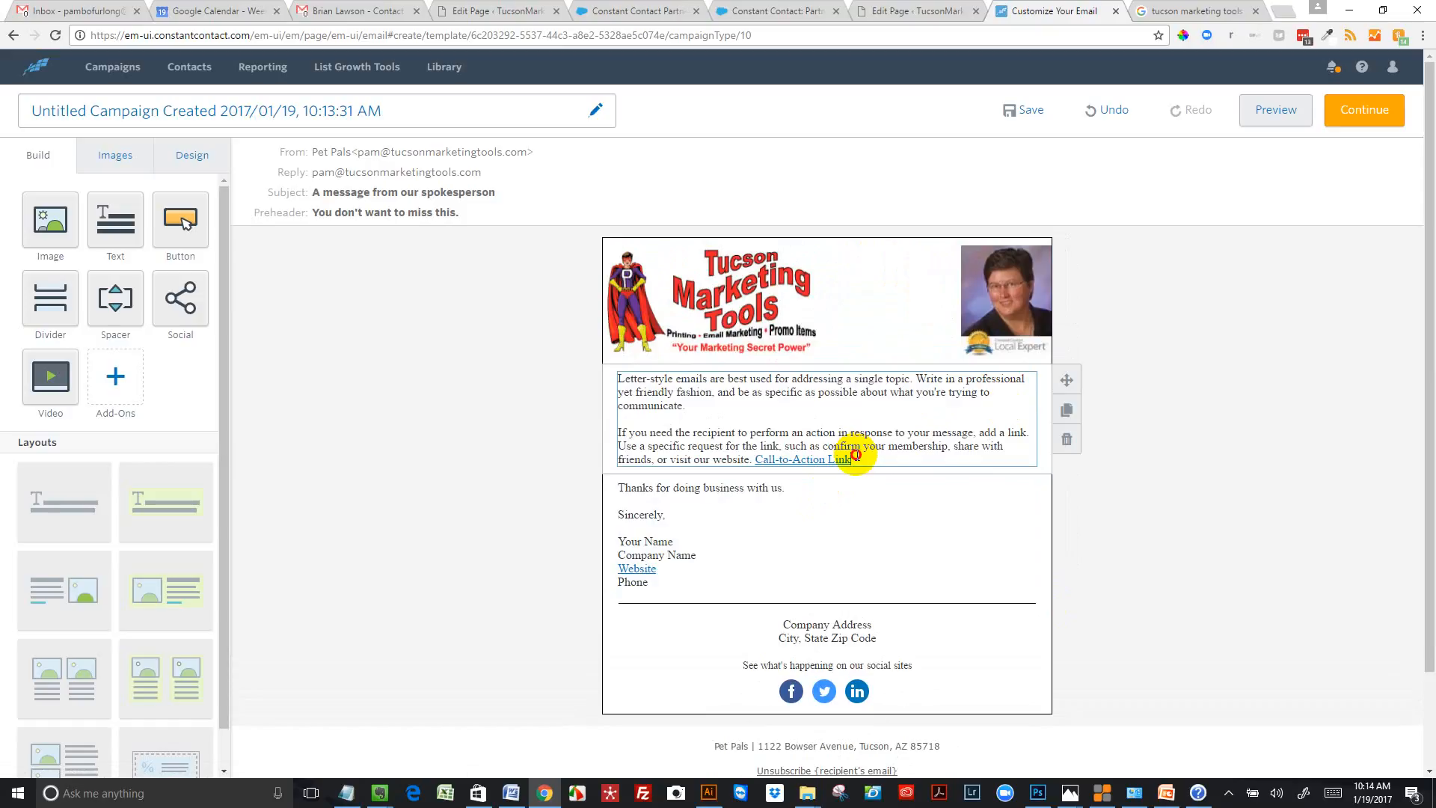
# Delete the two placeholder paragraphs, including the call-to-action link, below the banner and set that text block's font to Arial
pyautogui.moveTo(855, 455); pyautogui.dragTo(608, 362)
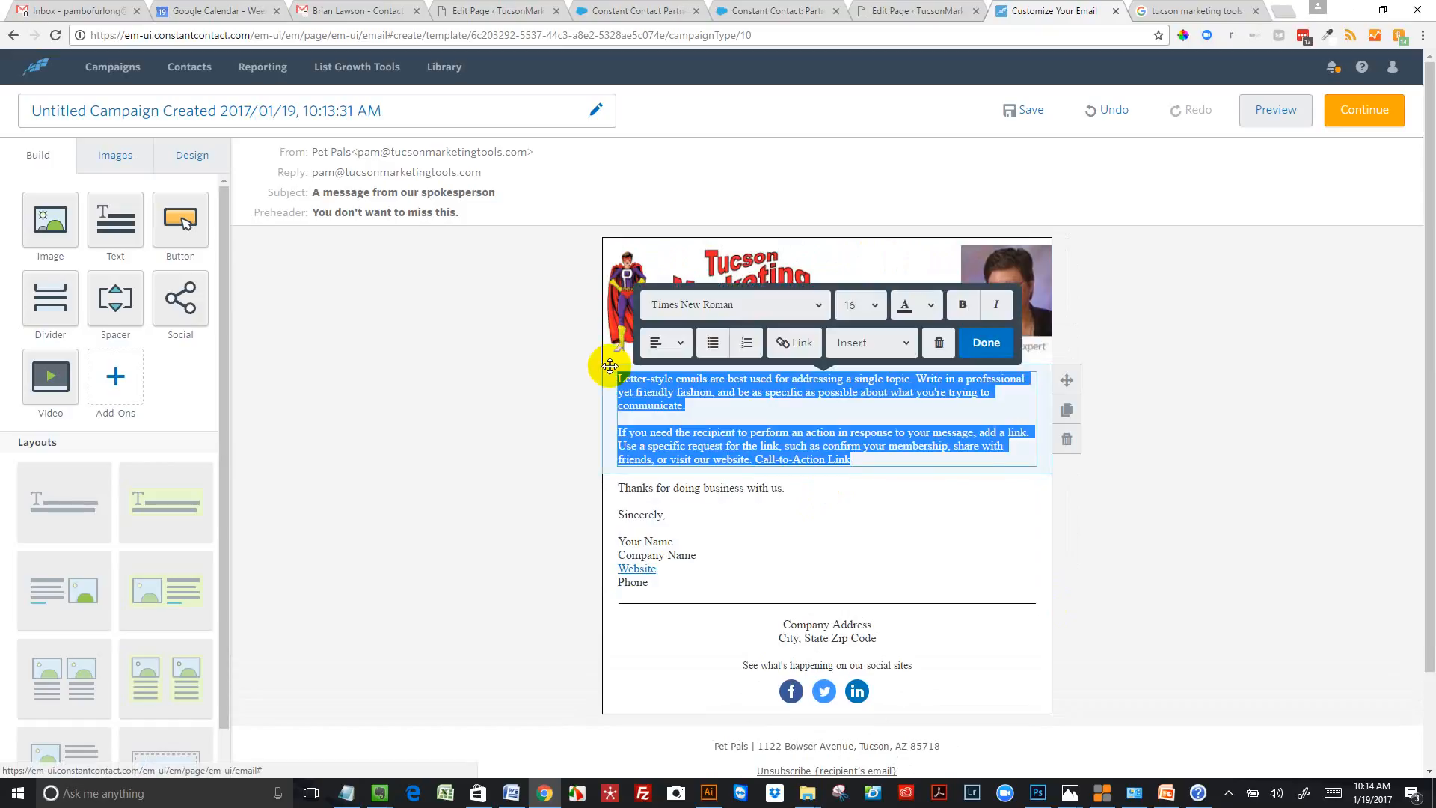
pyautogui.press('BackSpace')
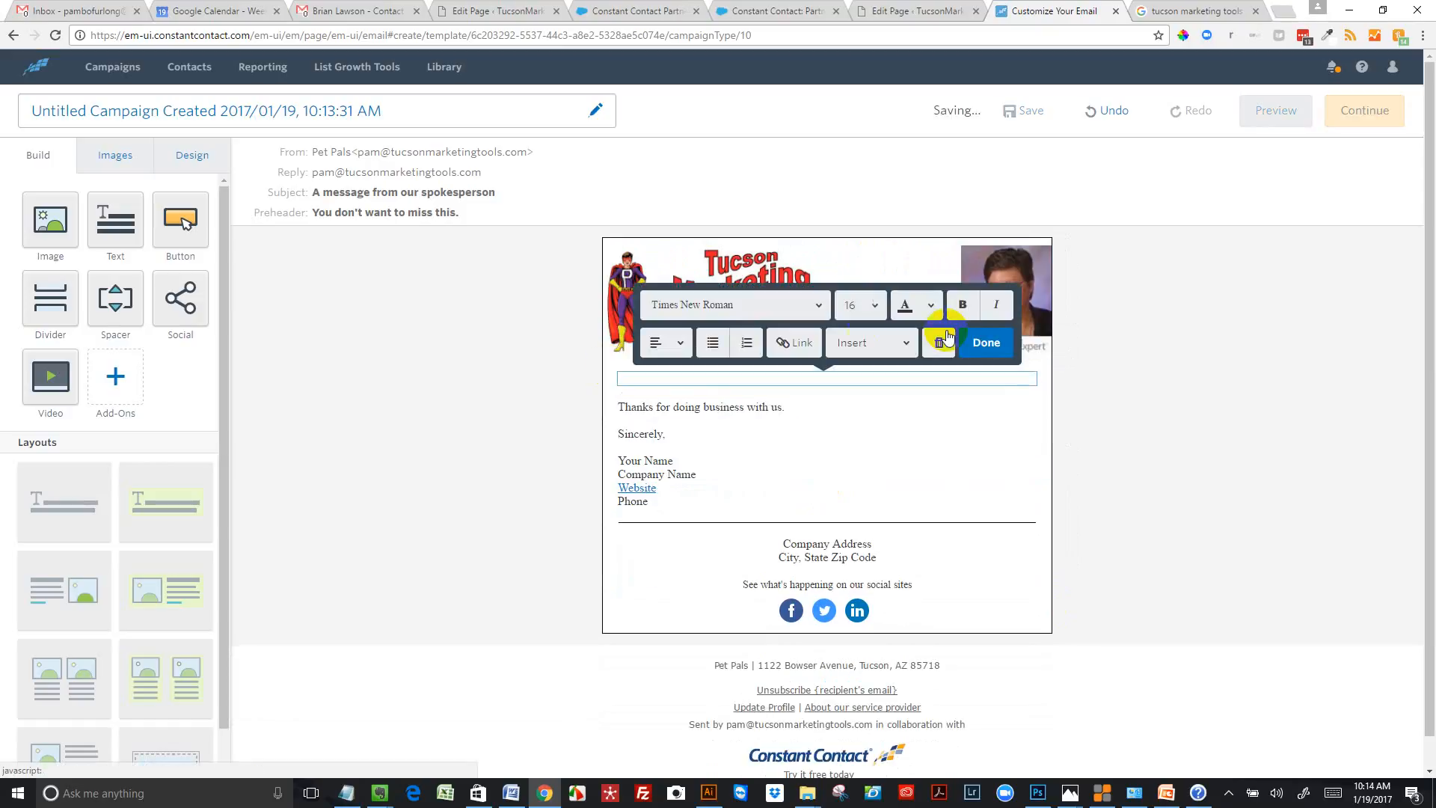
pyautogui.click(811, 313)
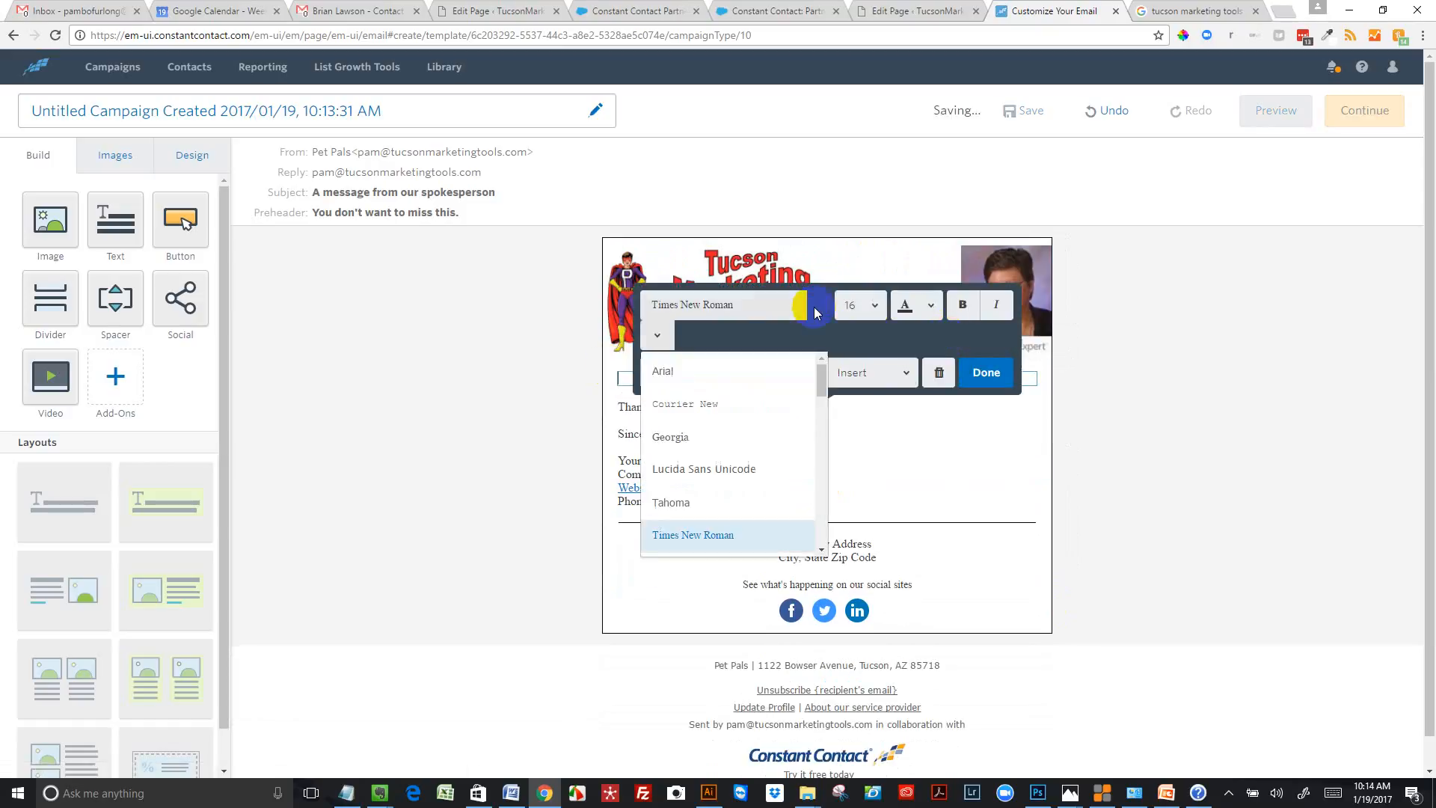
pyautogui.click(694, 374)
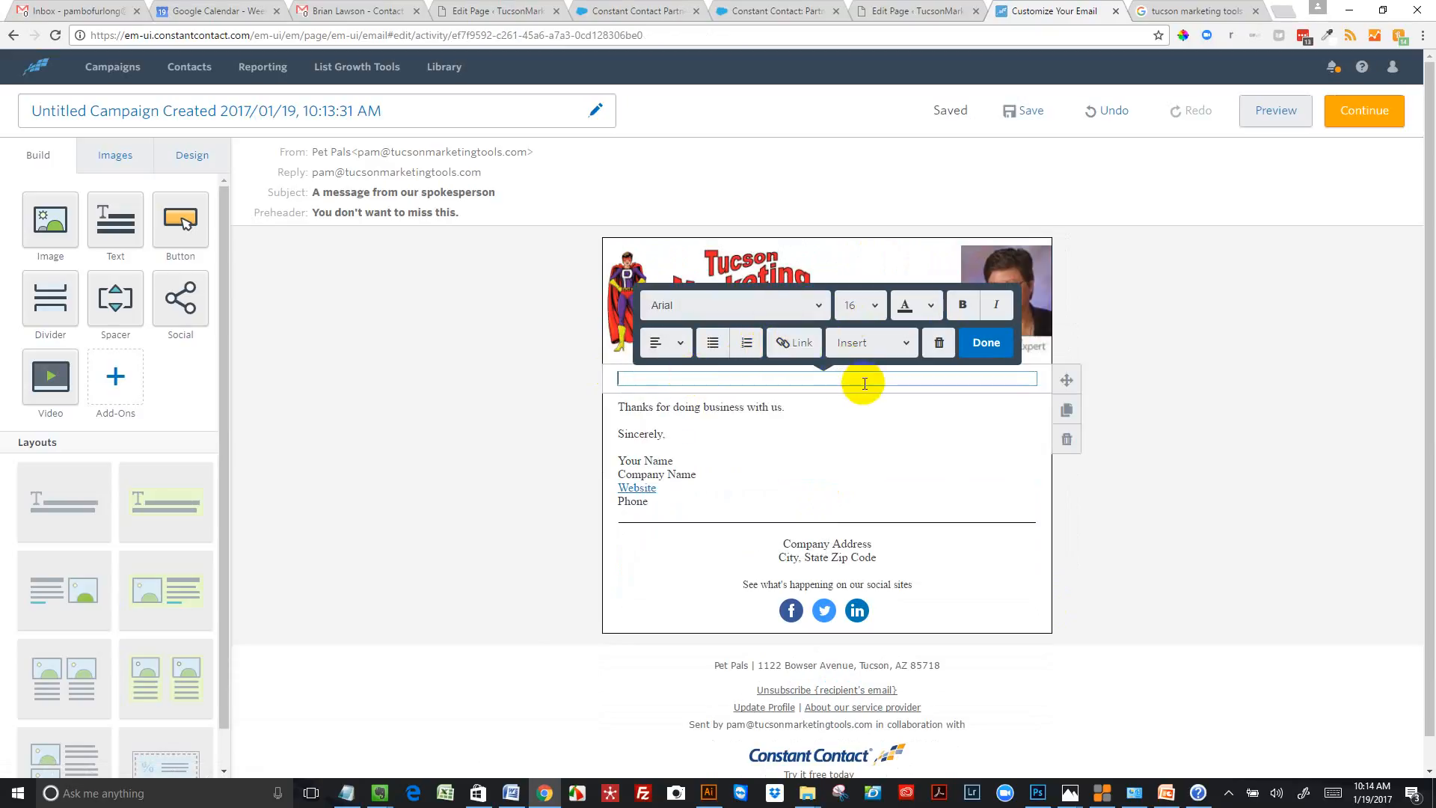
# Insert a greeting tag reading "Hello" plus First Name and a comma, with "Hello!" as the secondary greeting
pyautogui.click(905, 342)
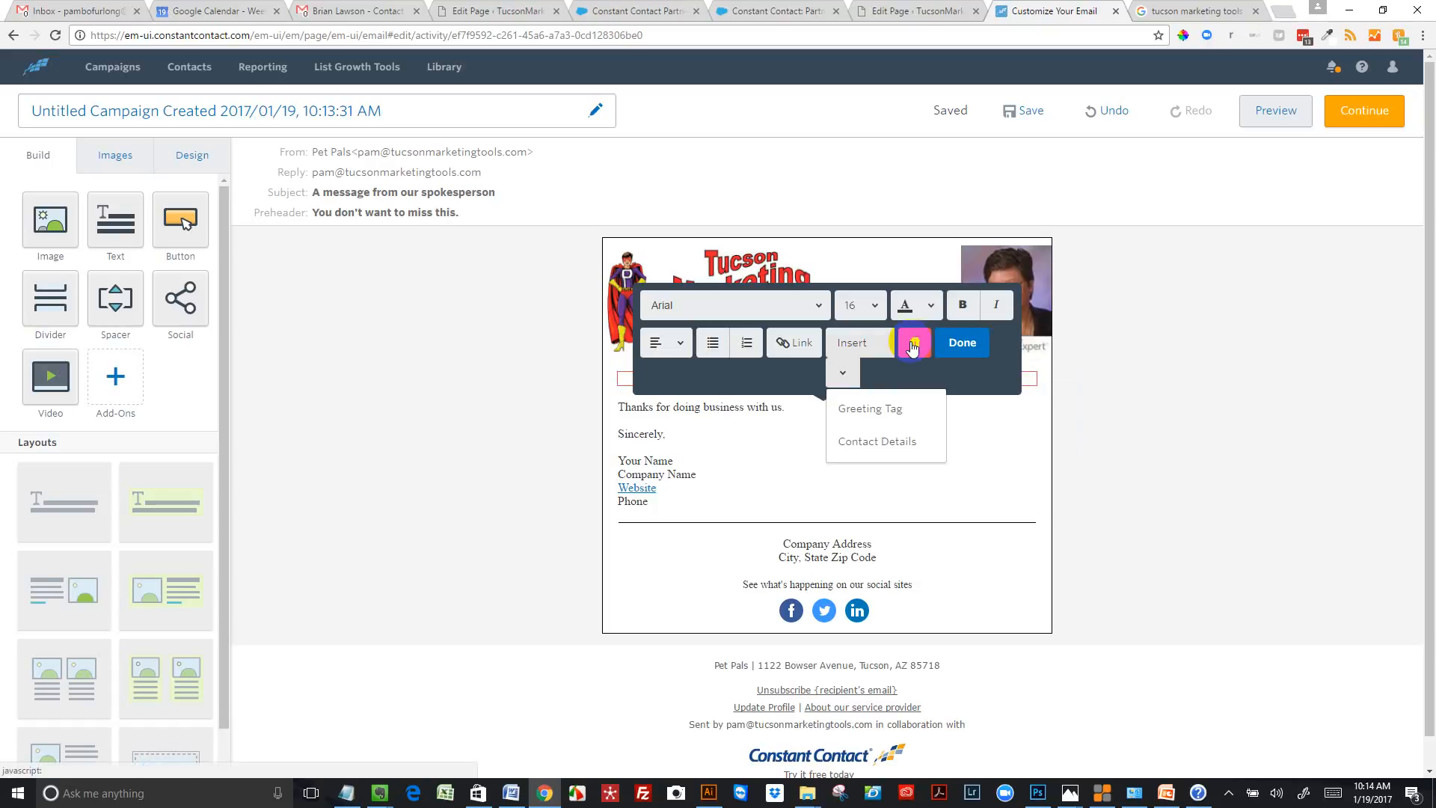
pyautogui.click(861, 410)
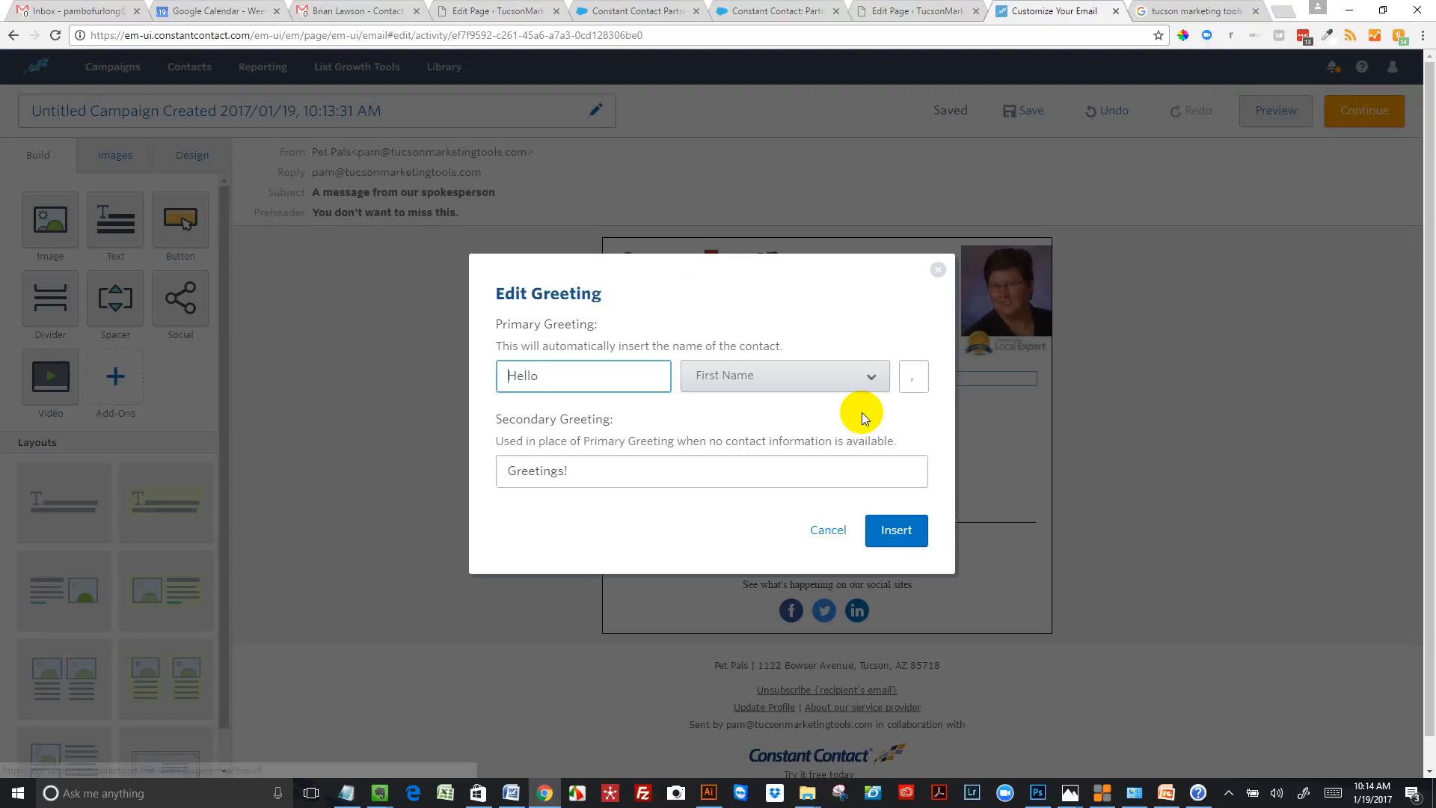
pyautogui.click(587, 375)
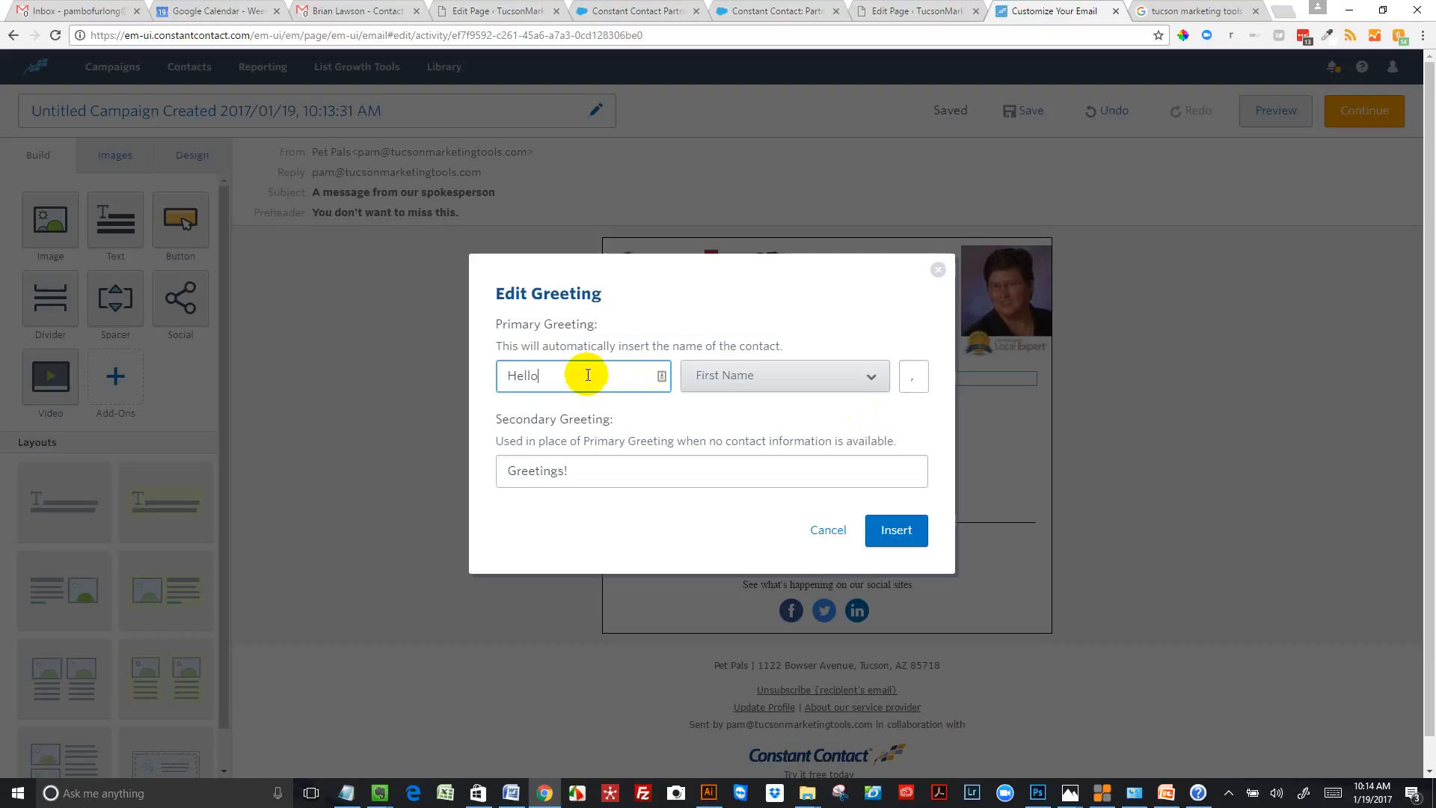
pyautogui.moveTo(576, 470); pyautogui.dragTo(498, 467)
pyautogui.write('Hello')
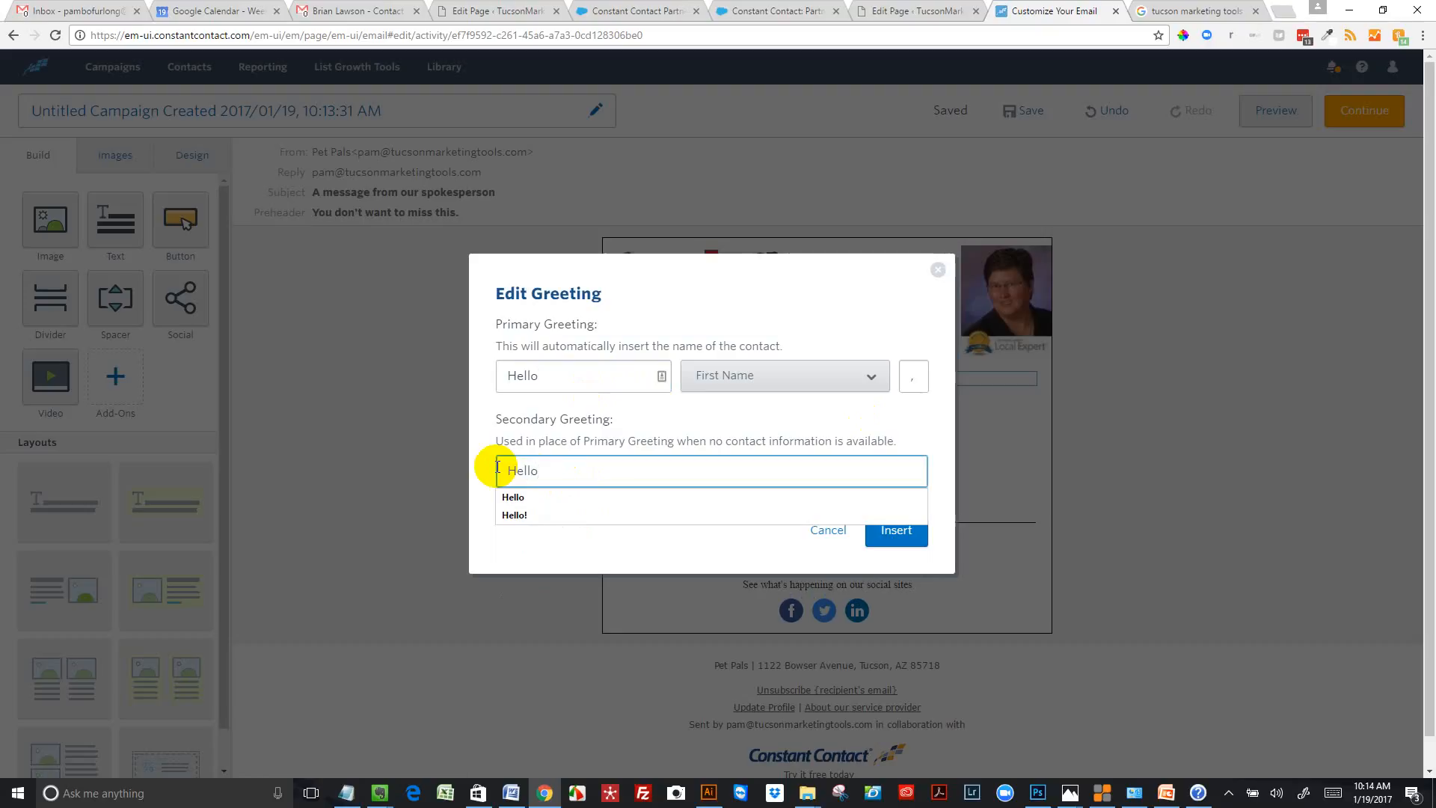
pyautogui.write('!')
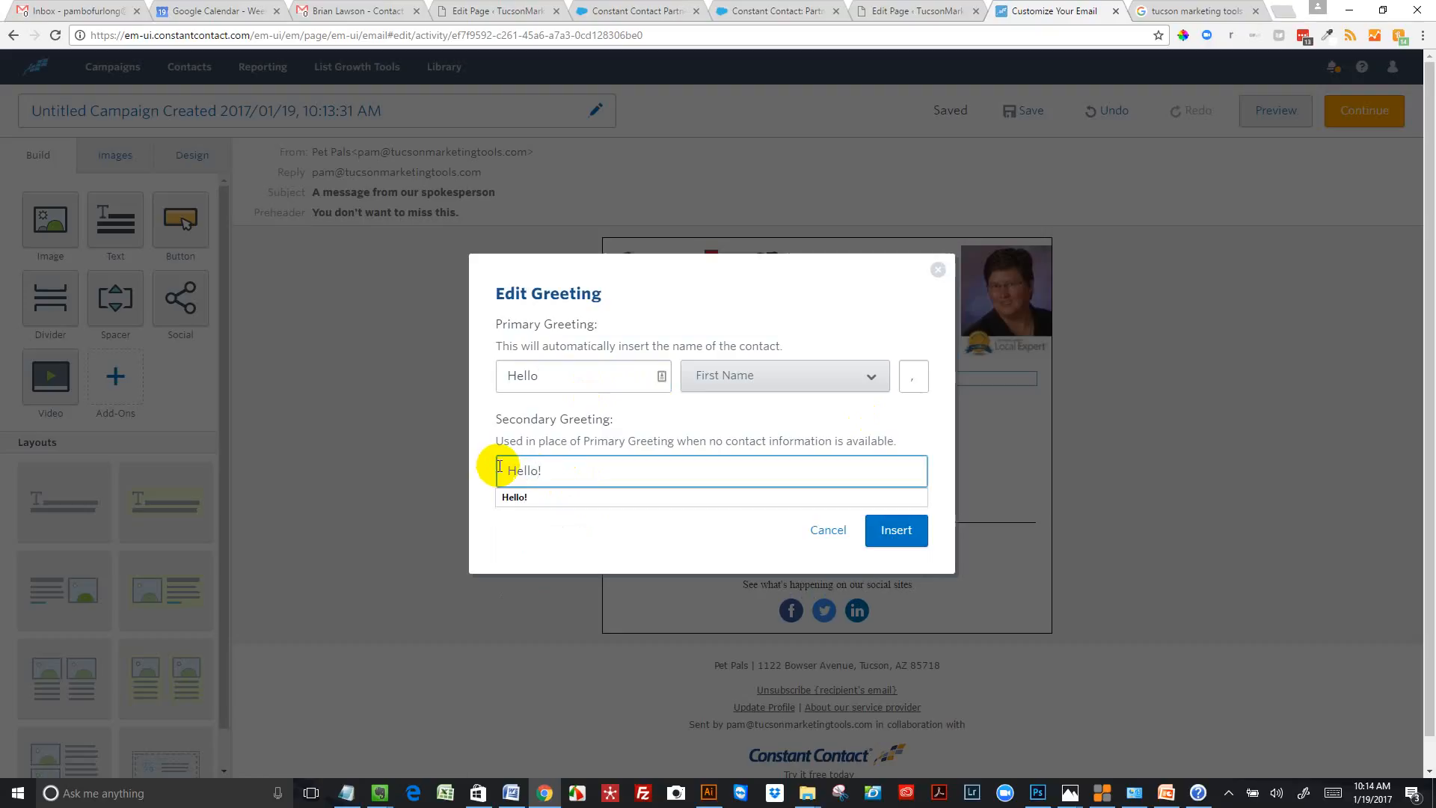
pyautogui.click(887, 543)
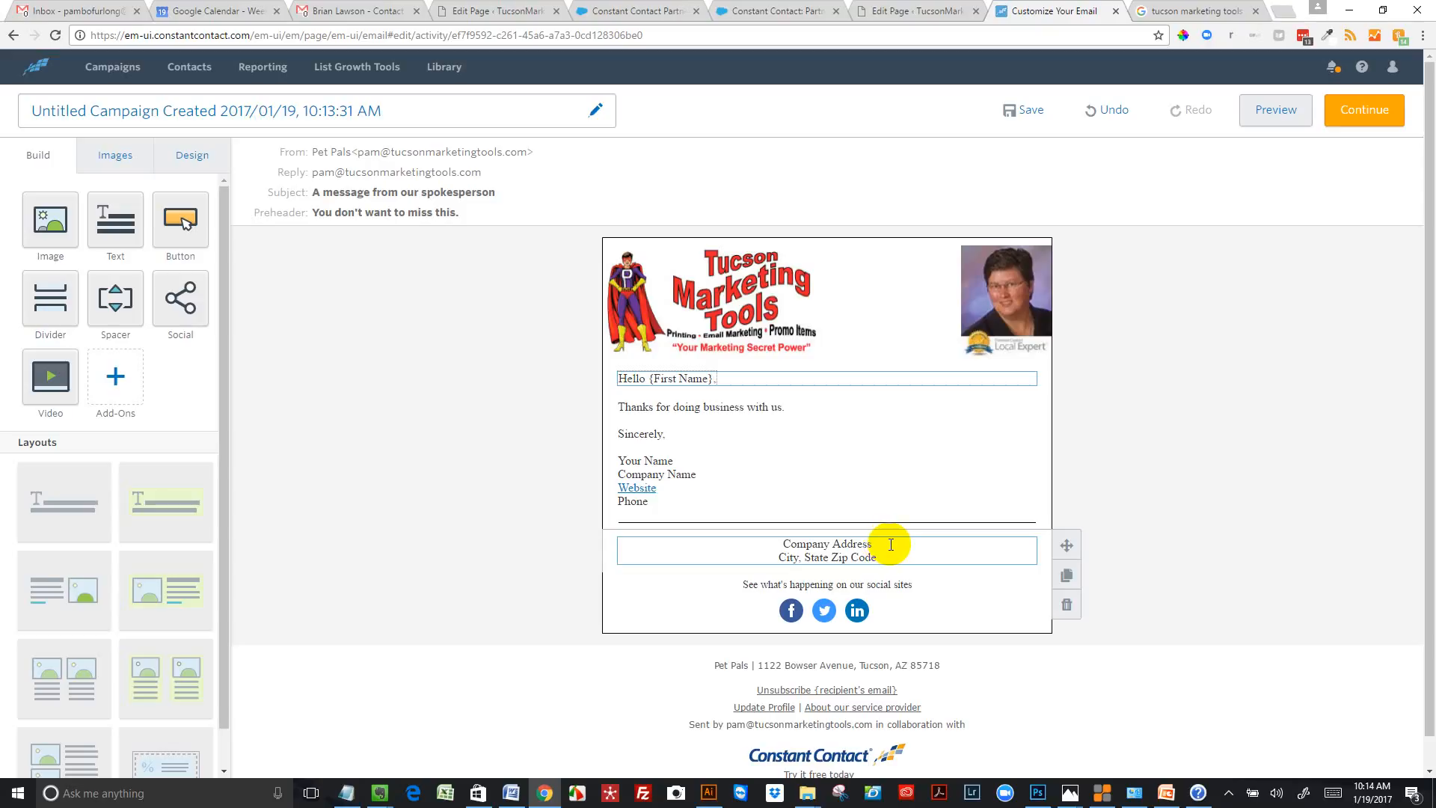
# Set the font of both the greeting line and the closing and signature text to Arial
pyautogui.tripleClick(740, 379)
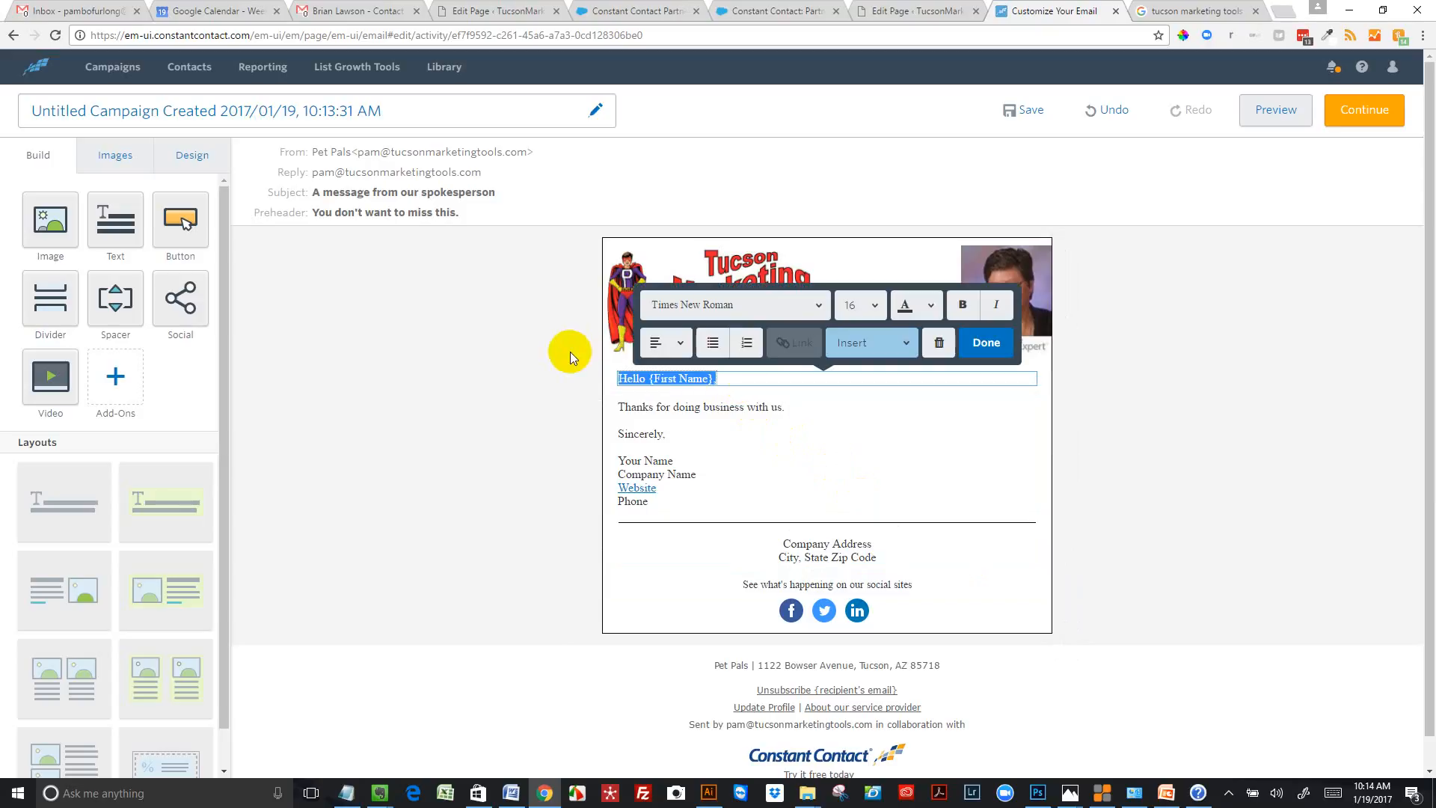
pyautogui.click(818, 307)
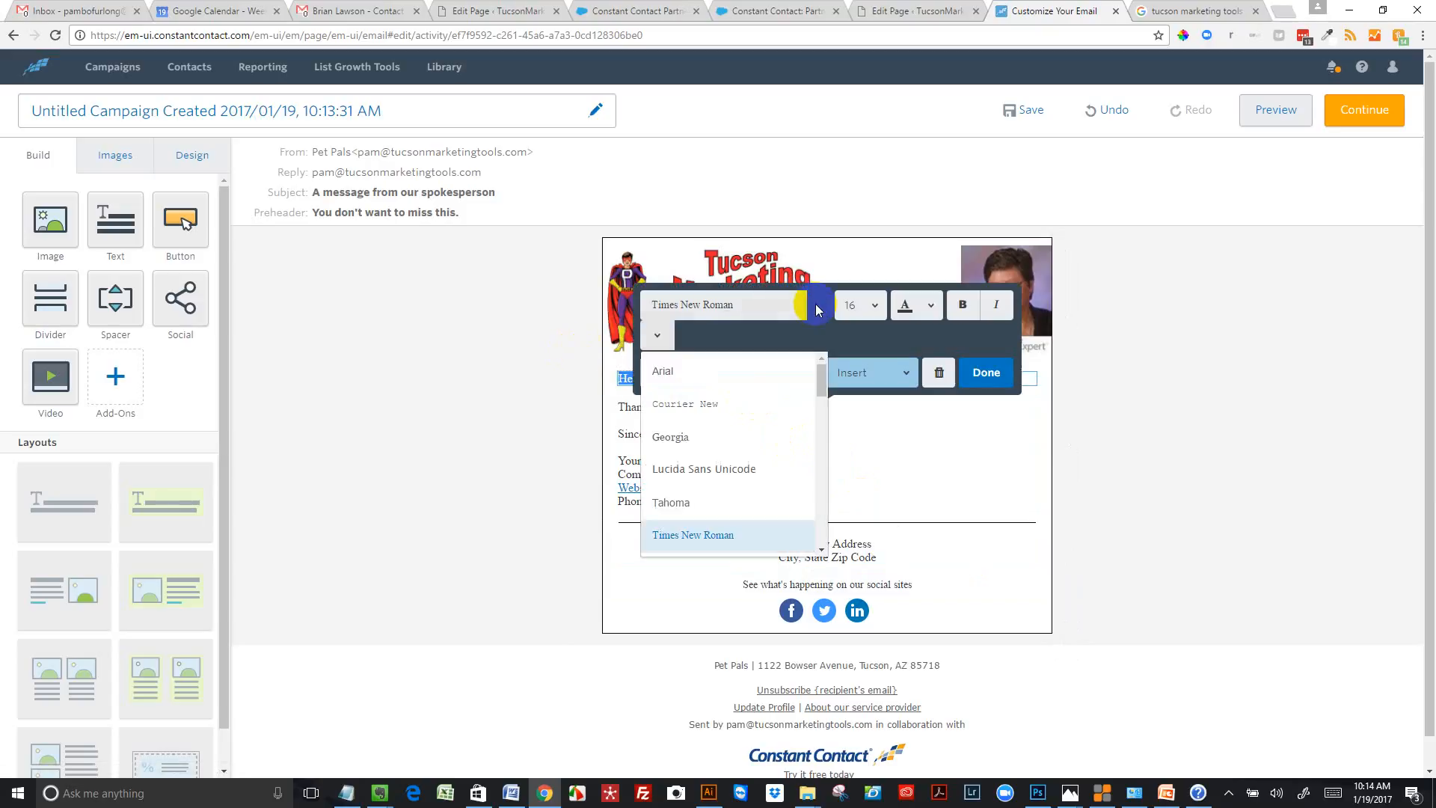
pyautogui.click(699, 372)
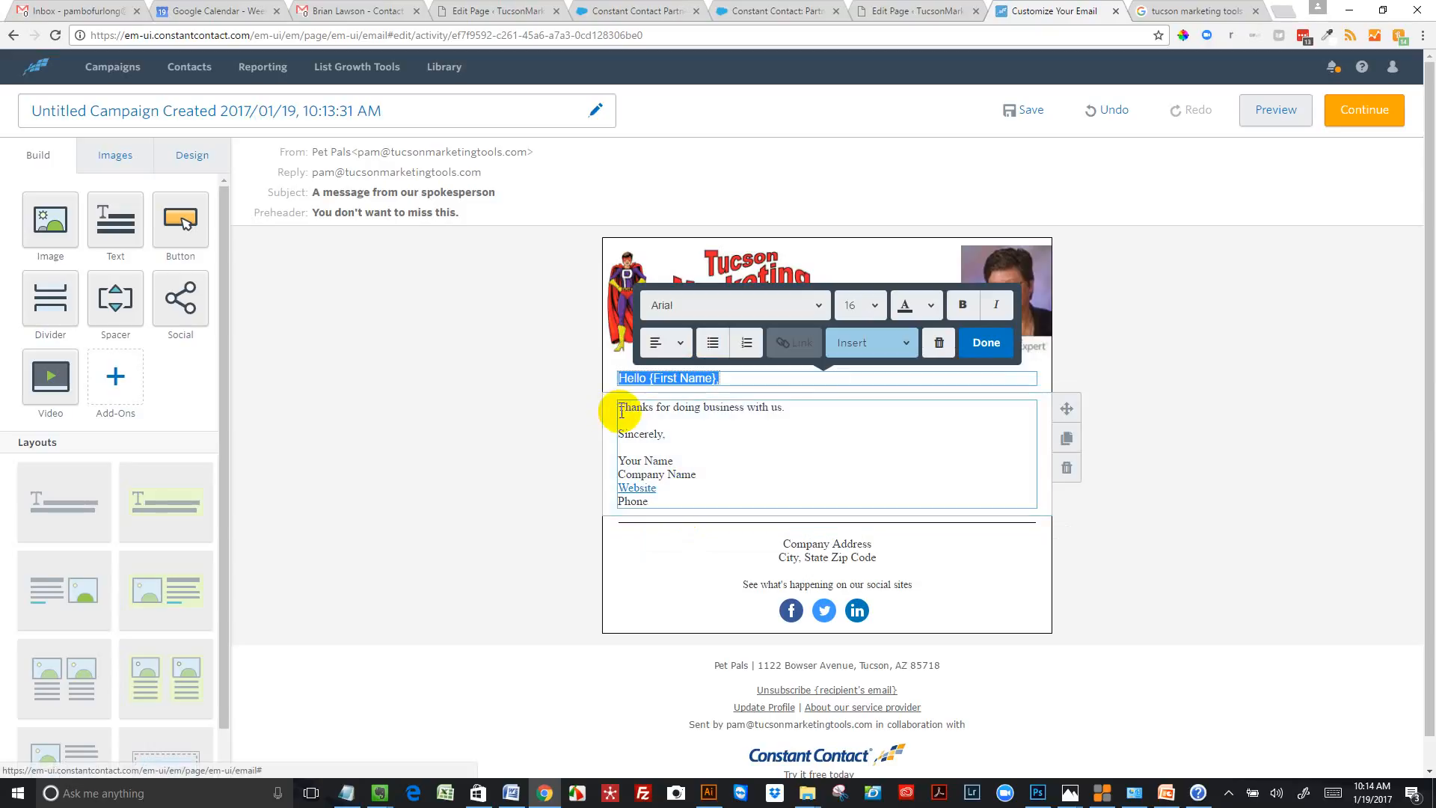
pyautogui.moveTo(619, 407); pyautogui.dragTo(696, 513)
pyautogui.click(819, 334)
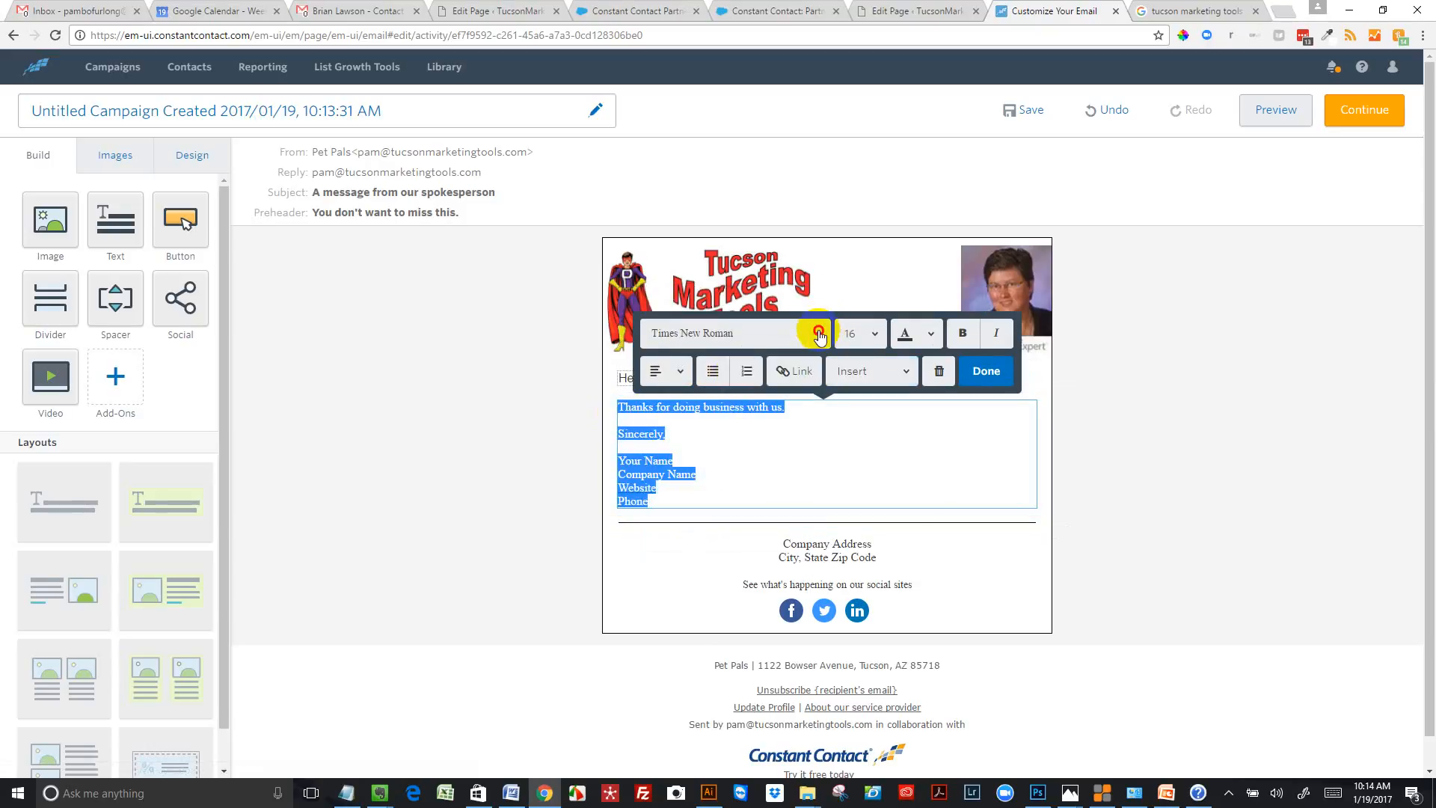
pyautogui.click(698, 397)
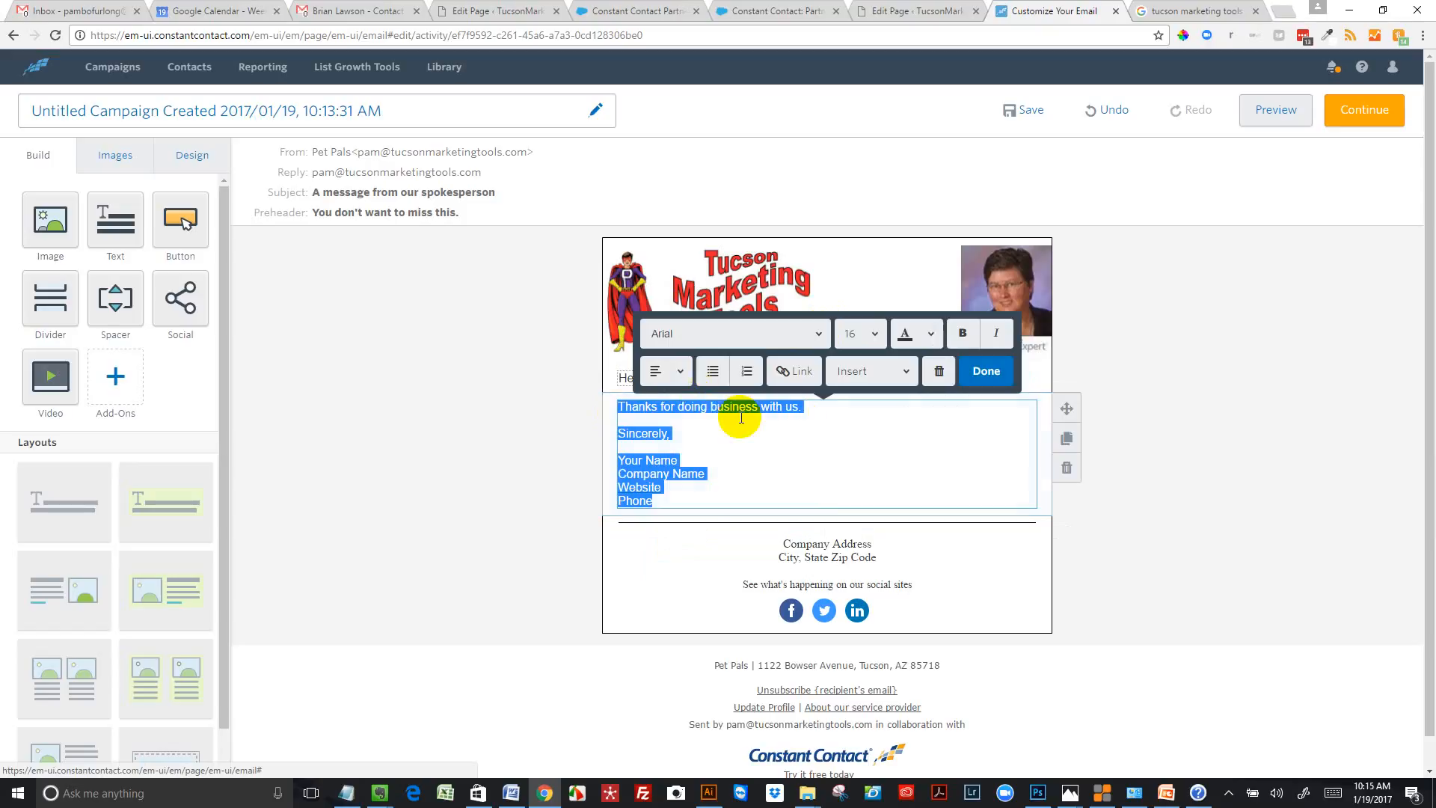
# Replace the "Thanks for doing business with us." line with "Thank you, for attending the Social Media & Email Marketing Lab today."
pyautogui.click(820, 409)
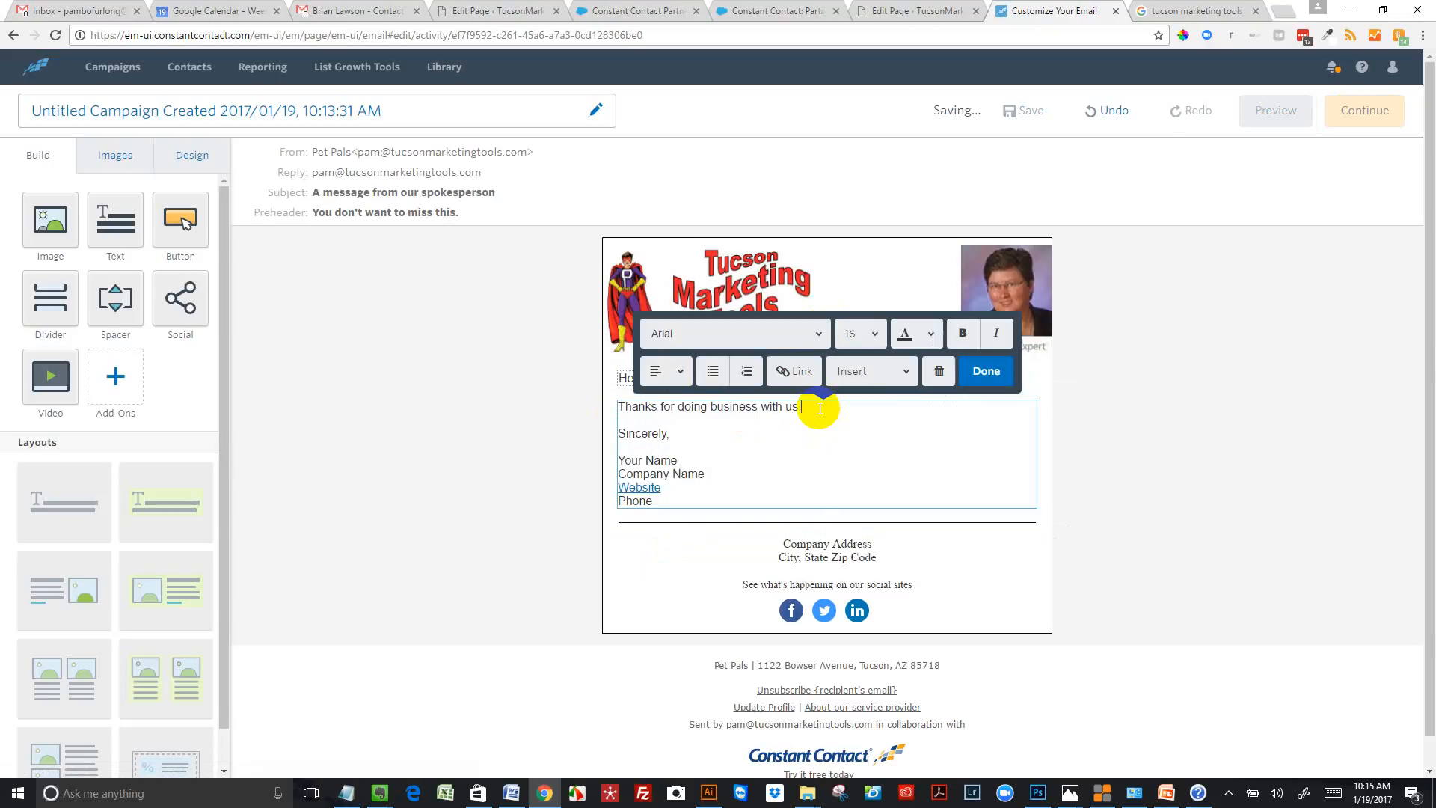
pyautogui.moveTo(820, 409); pyautogui.dragTo(497, 378)
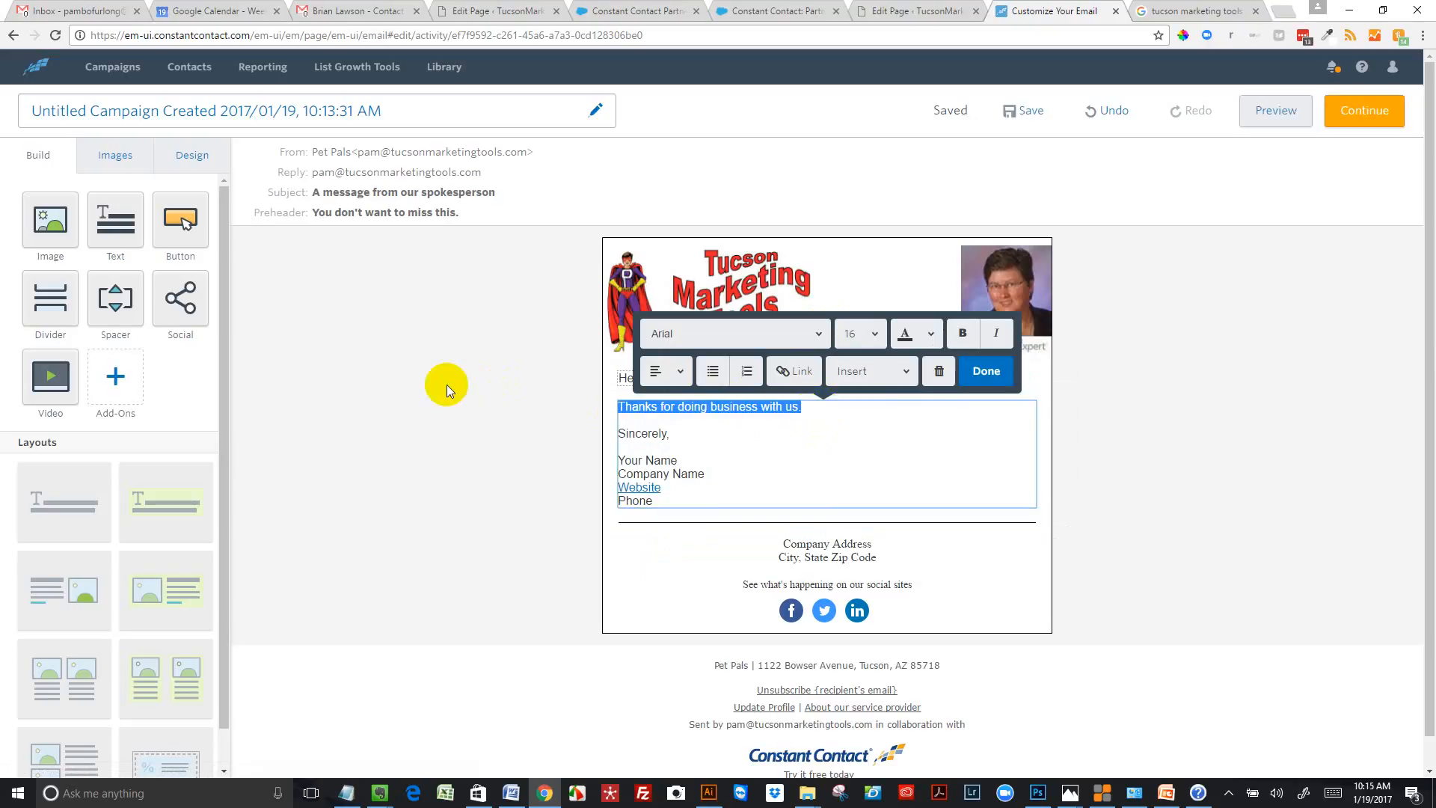
pyautogui.write('Thank y')
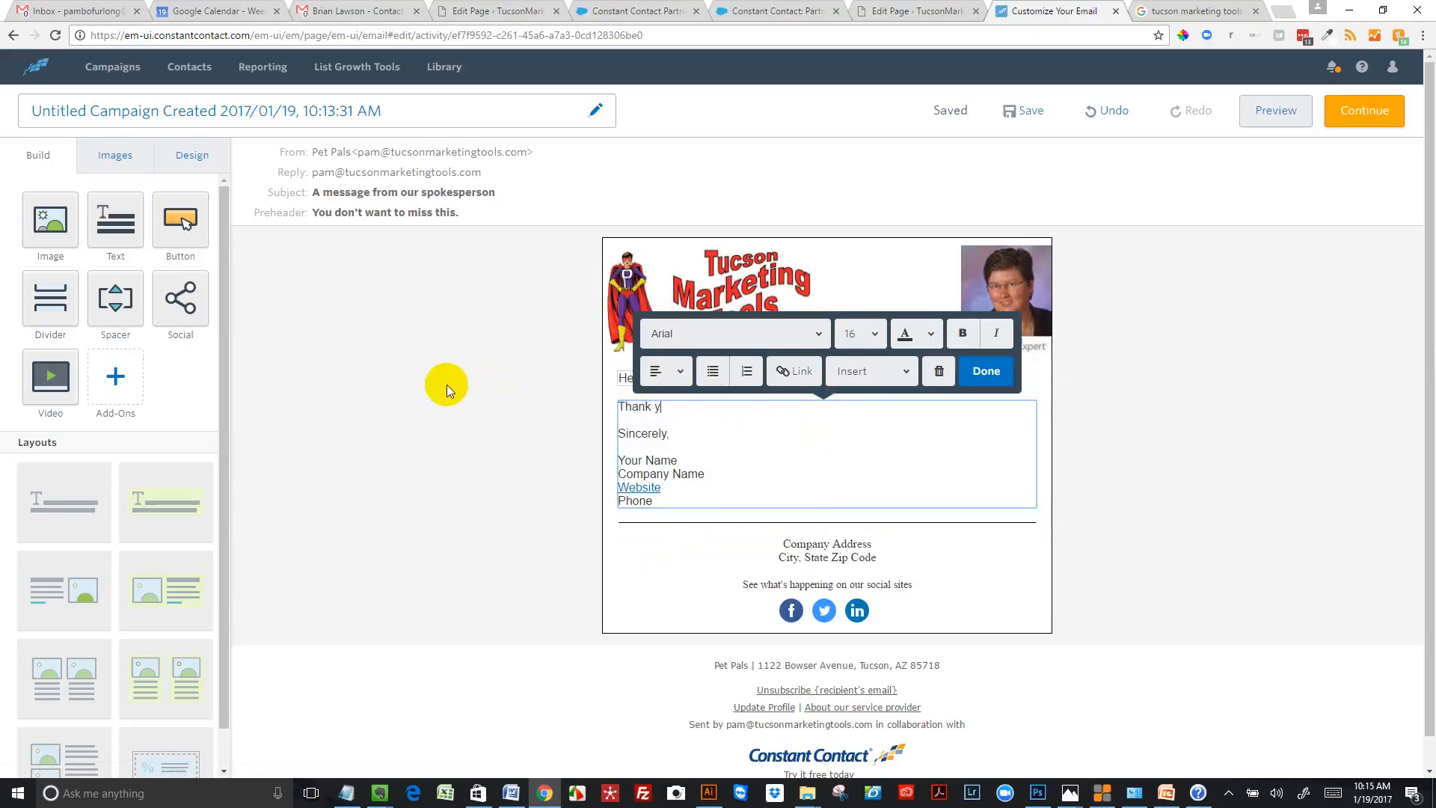
pyautogui.write('ou, fo')
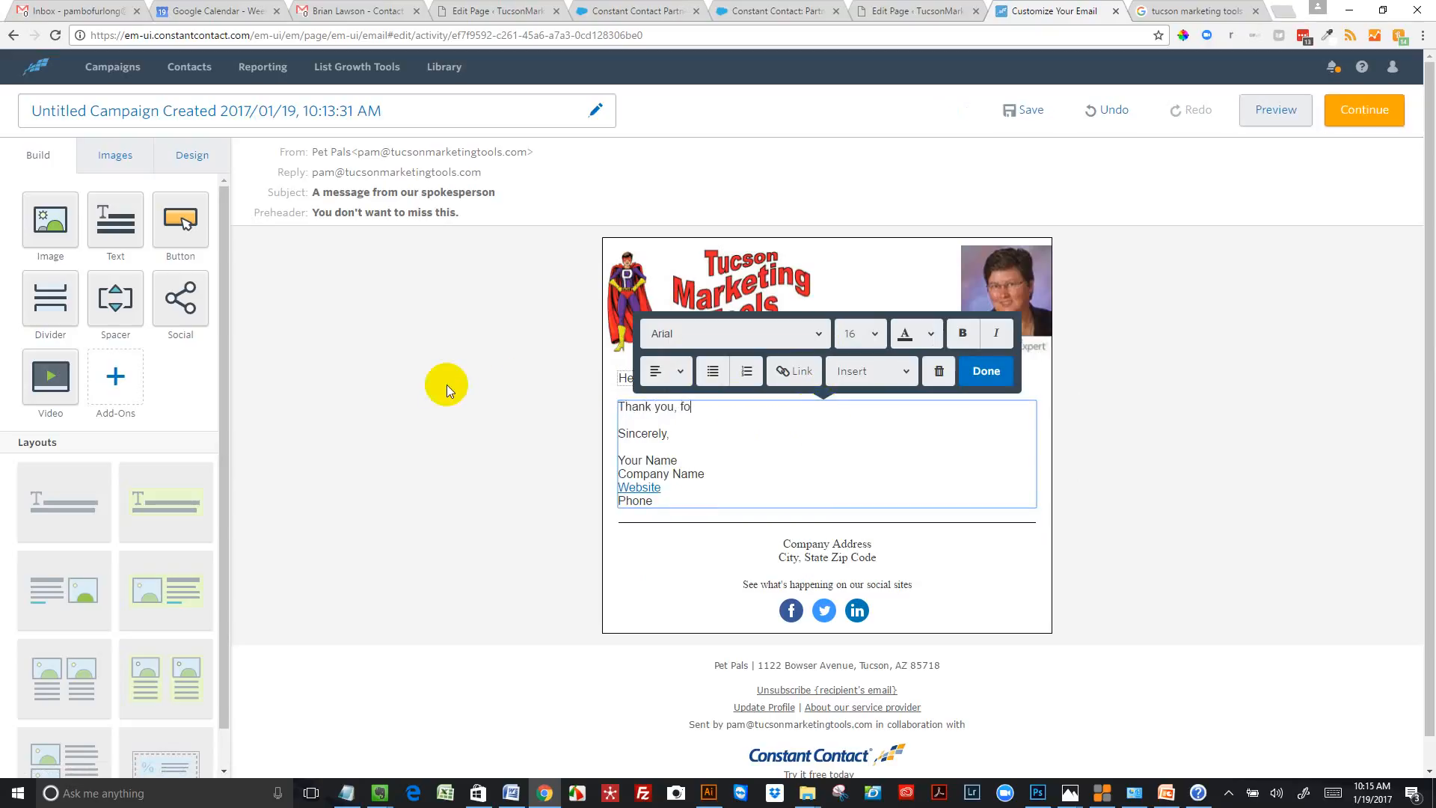
pyautogui.write('r attending the Social Media')
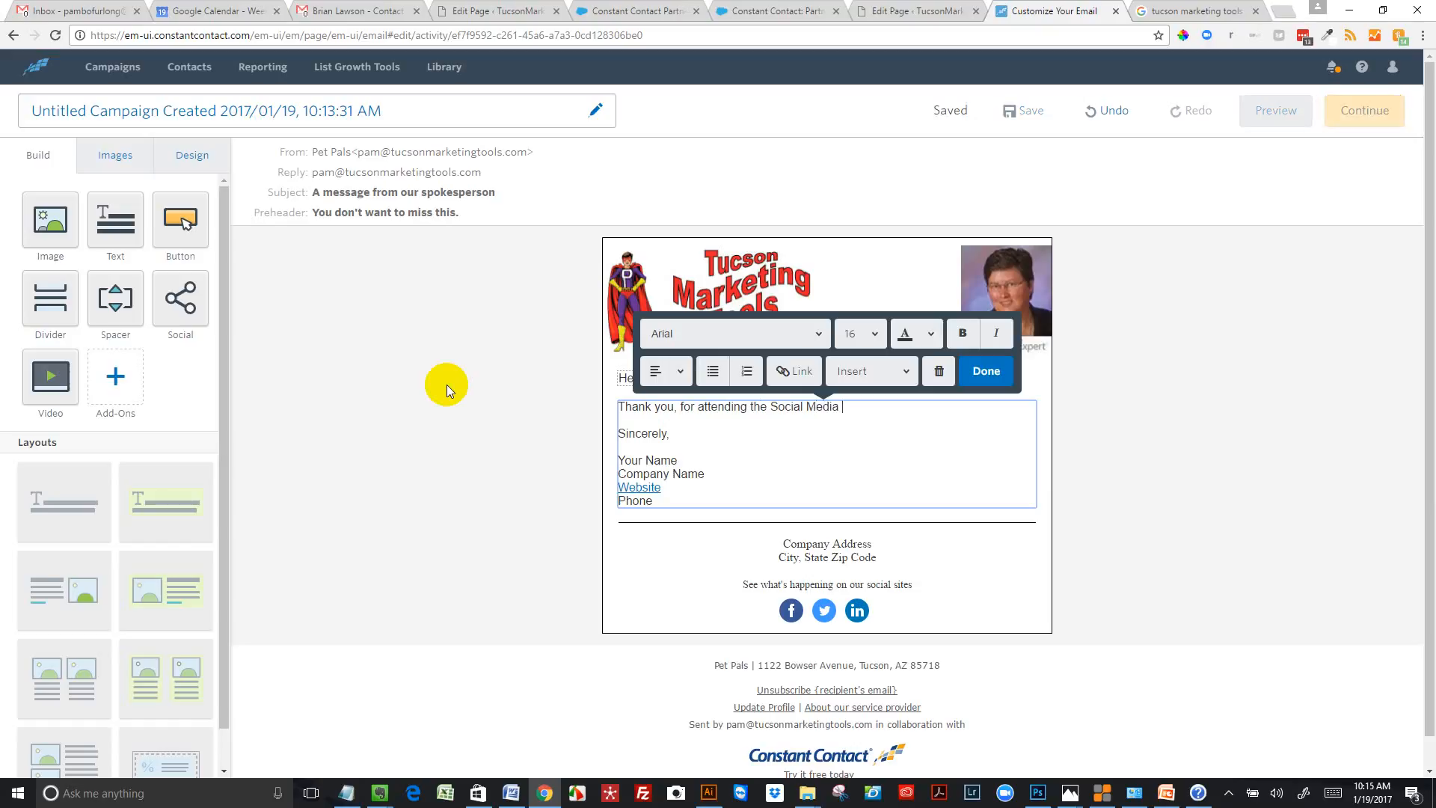
pyautogui.write(' & E')
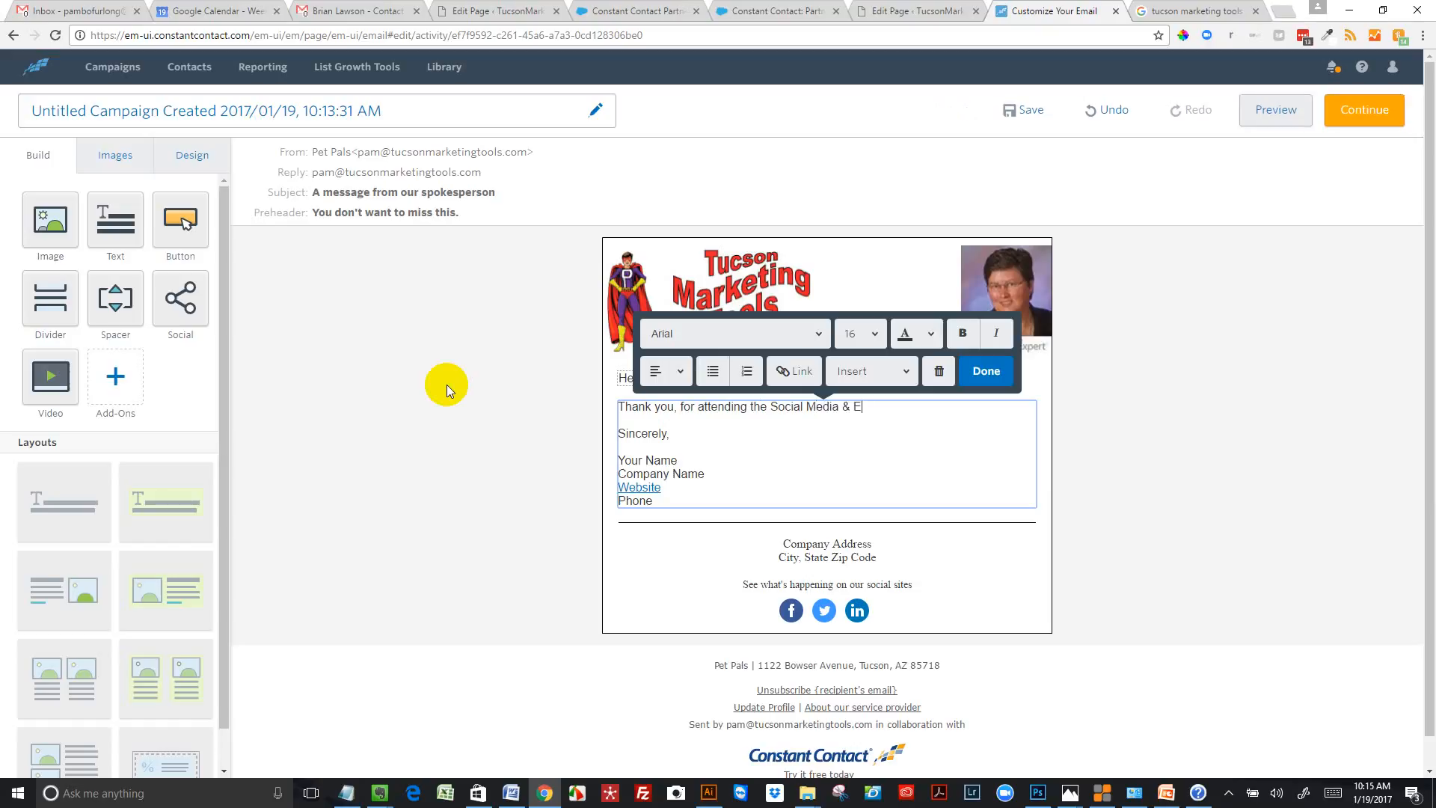
pyautogui.write('mail Marketing ')
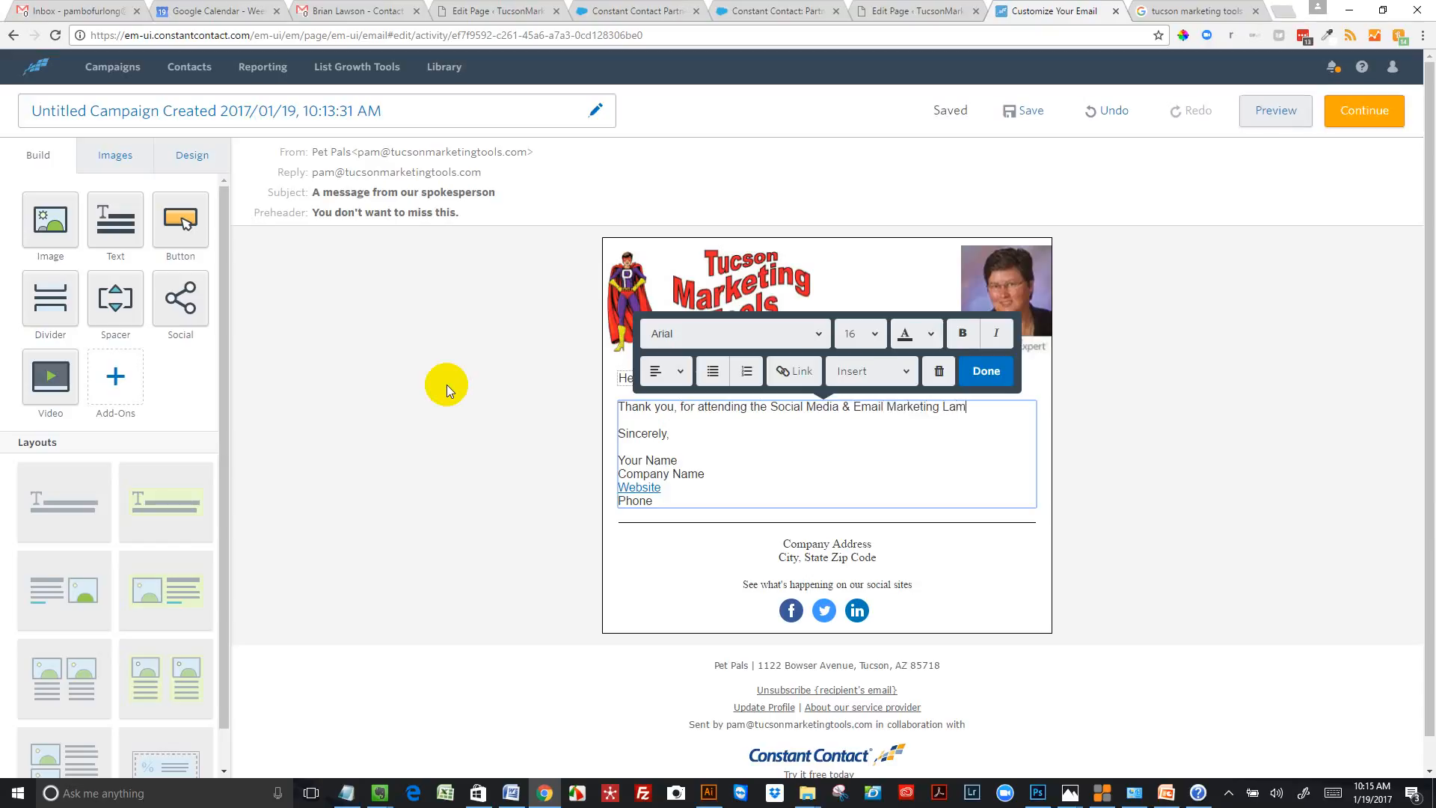
pyautogui.write('Lab today')
# Add a separate paragraph reading "How did it go for you?" between the thank-you line and "Sincerely,"
pyautogui.press('Return')
pyautogui.press('Return')
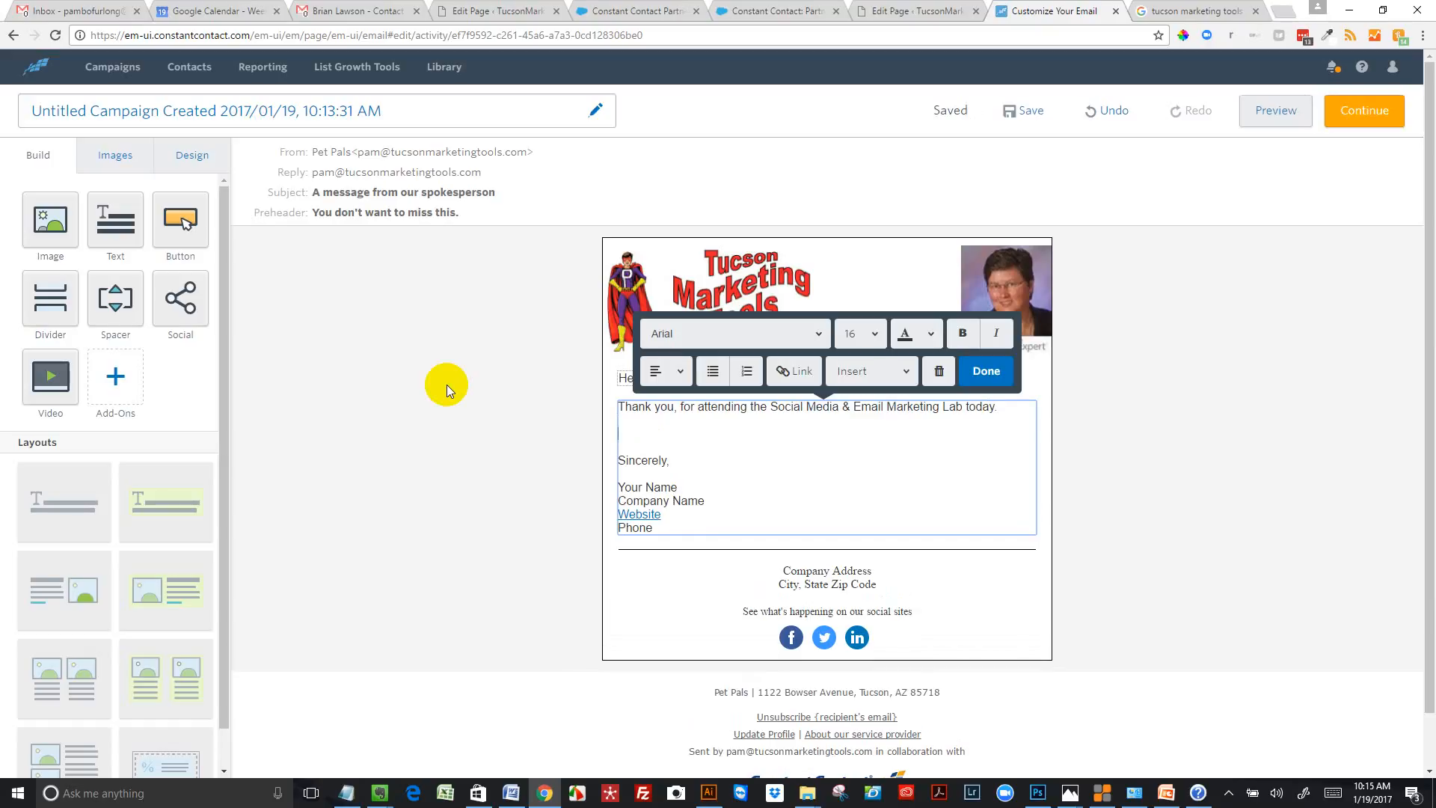
pyautogui.write('How did it ')
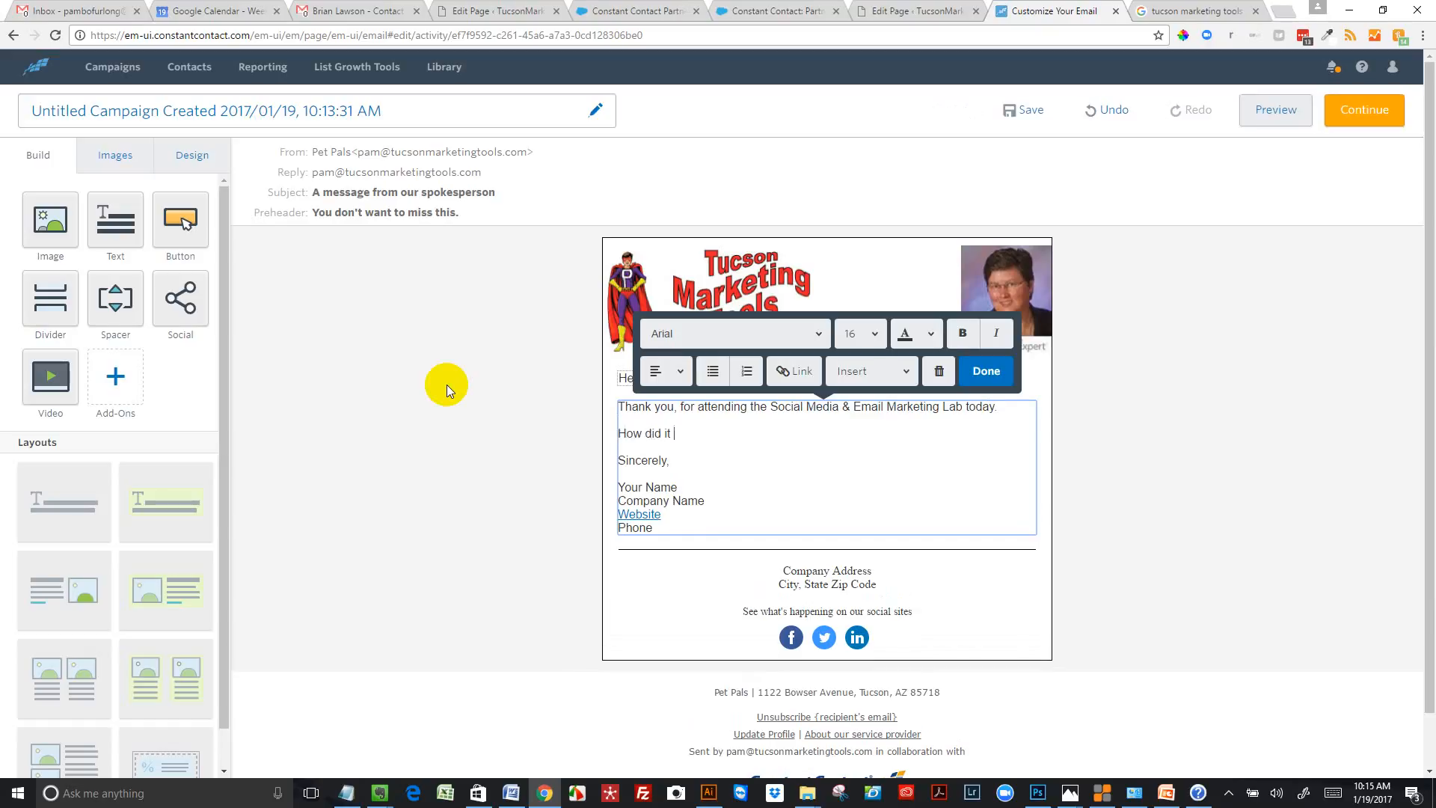
pyautogui.write('go f')
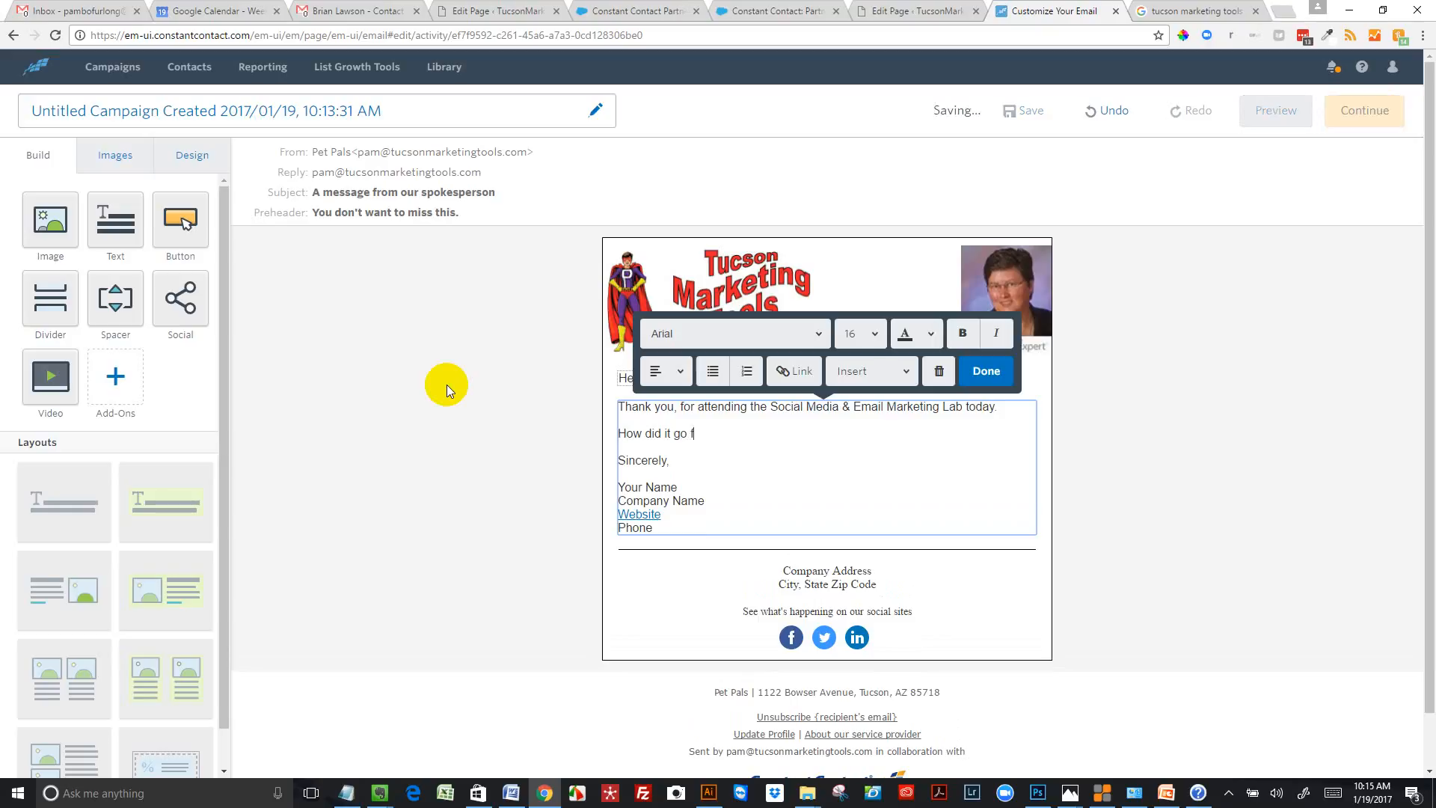
pyautogui.write('or you')
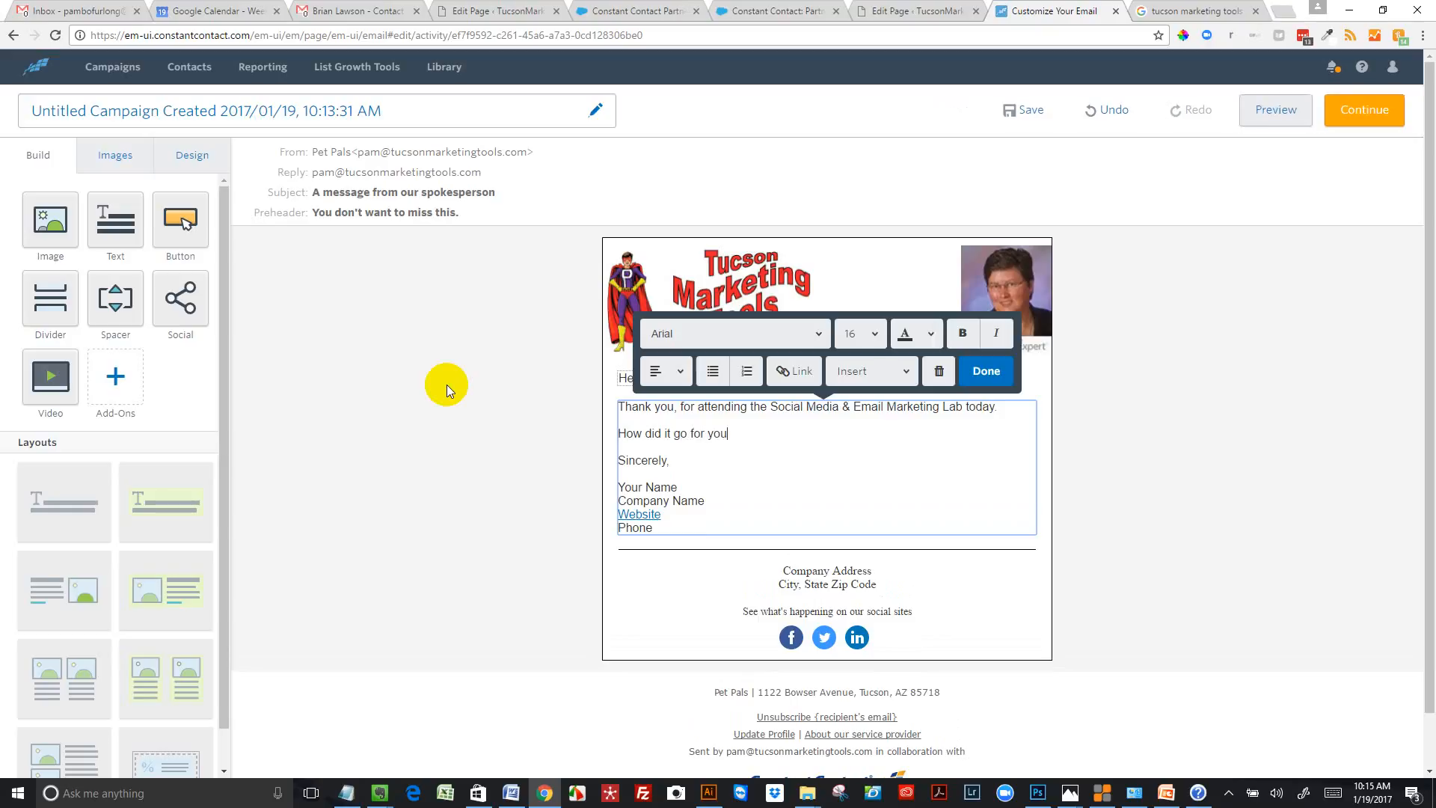
pyautogui.write('?')
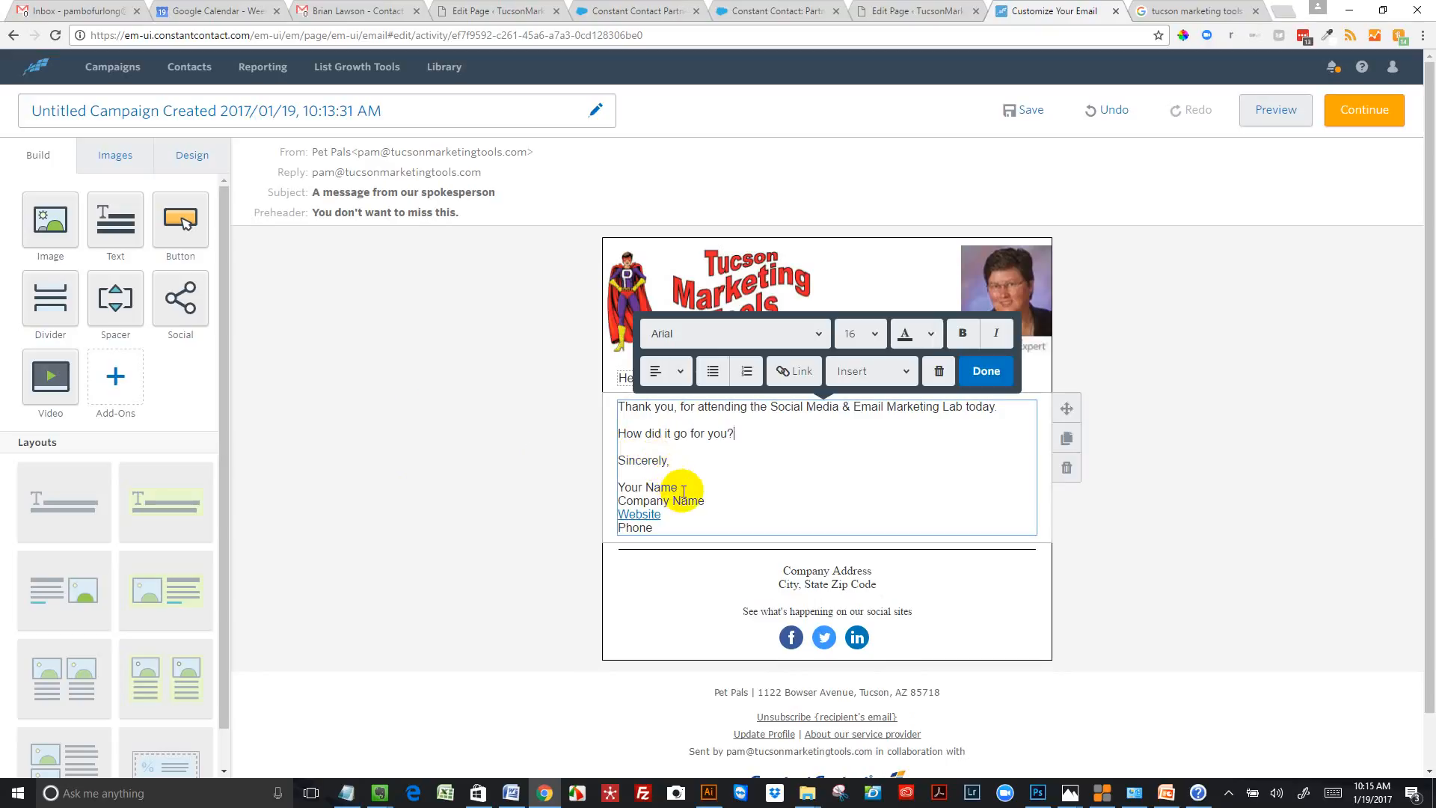
# Replace the "Your Name" placeholder in the signature with the sender's full name
pyautogui.moveTo(676, 485); pyautogui.dragTo(612, 485)
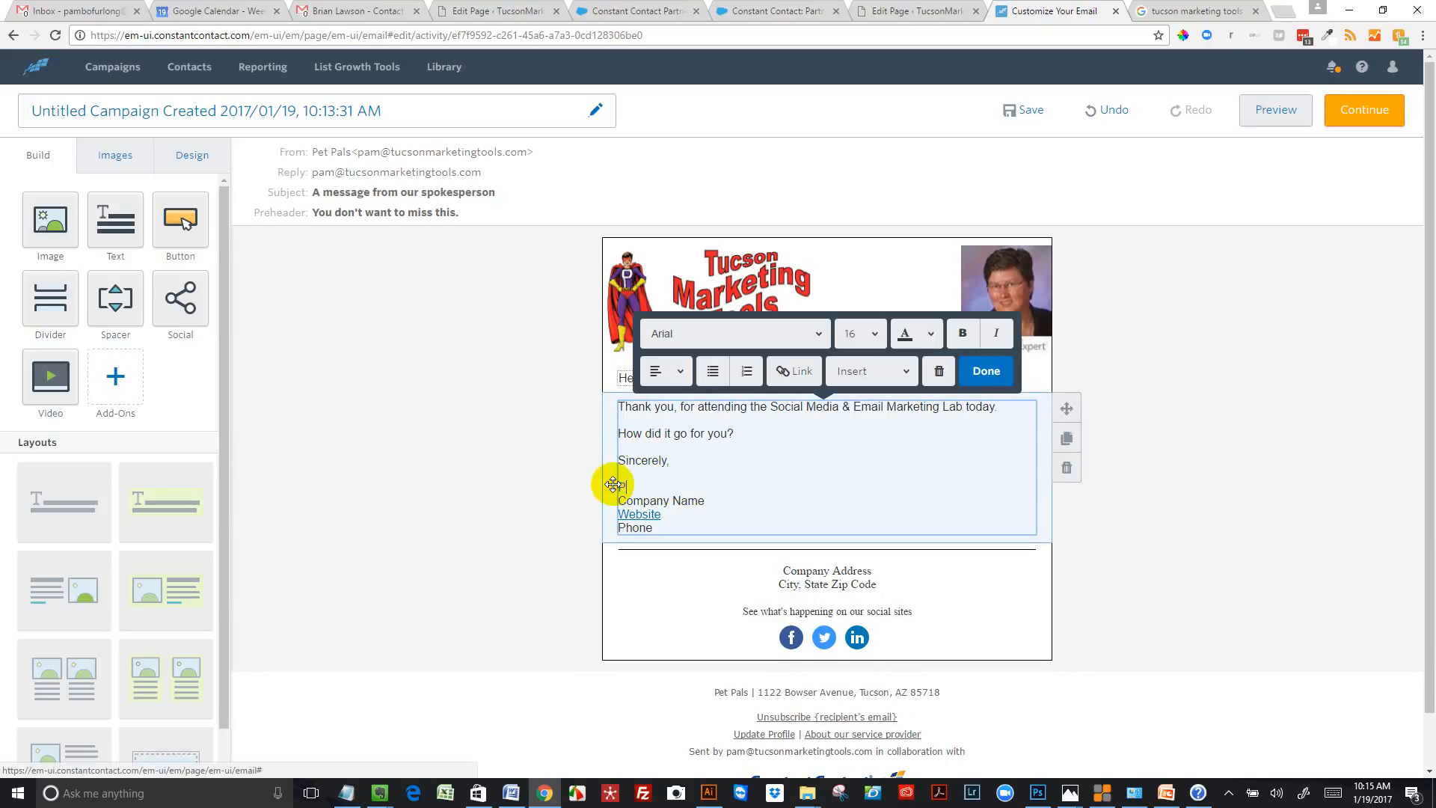
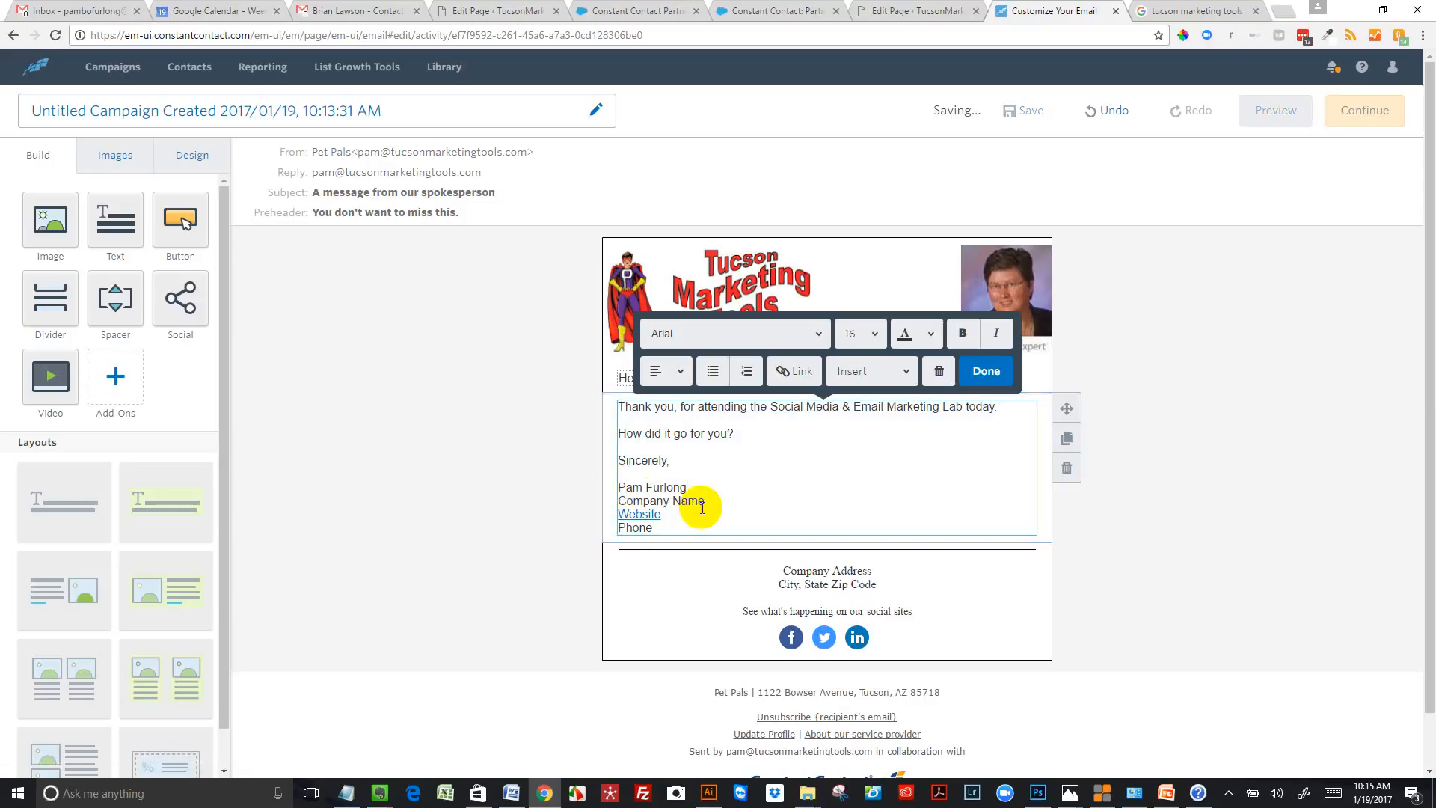
# Replace the "Company Name" and "Website" lines of the signature with "Tucson Marketing Tools"
pyautogui.moveTo(700, 516)
pyautogui.mouseDown()
pyautogui.moveTo(708, 496)
pyautogui.moveTo(612, 492)
pyautogui.moveTo(608, 505)
pyautogui.mouseUp()
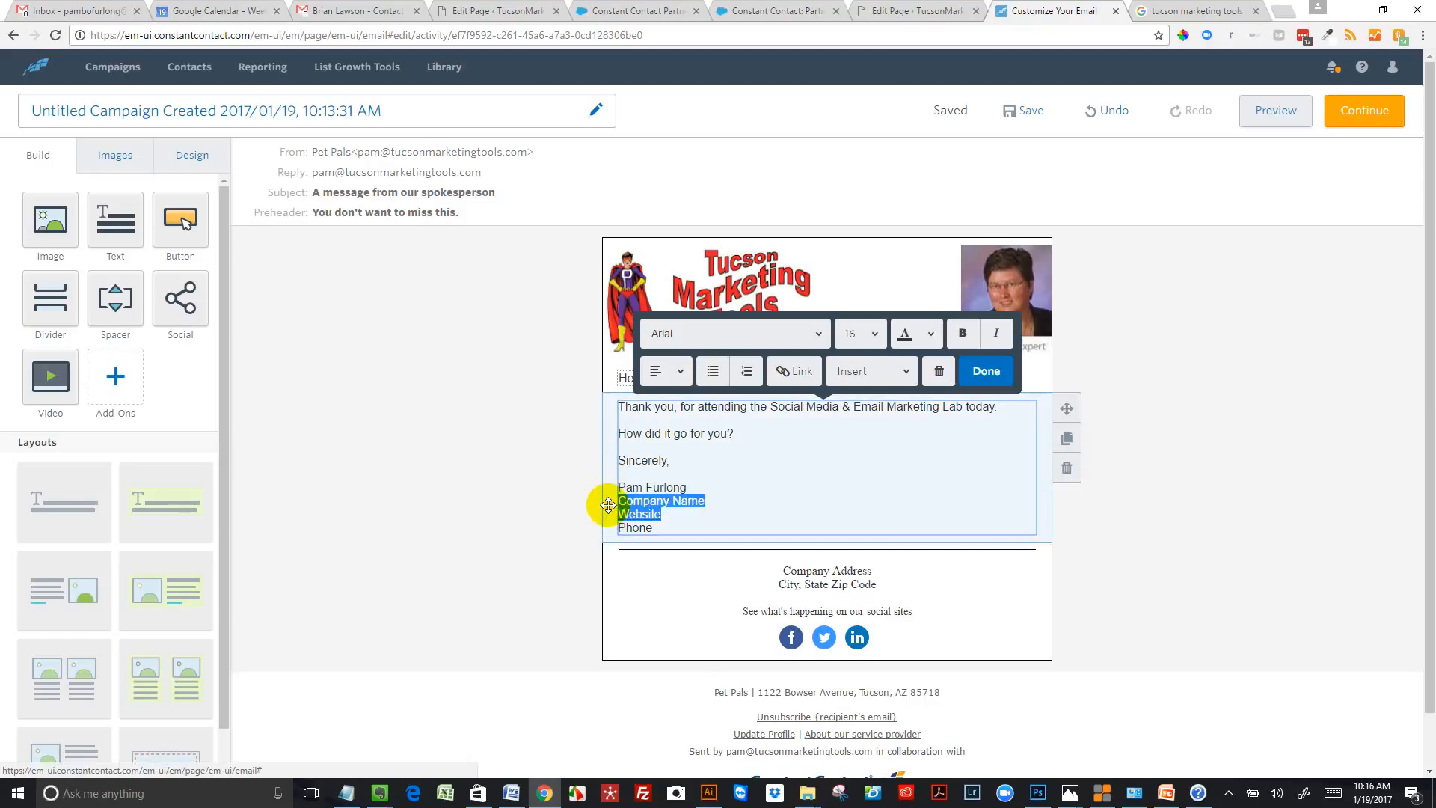
pyautogui.write('Tucson ')
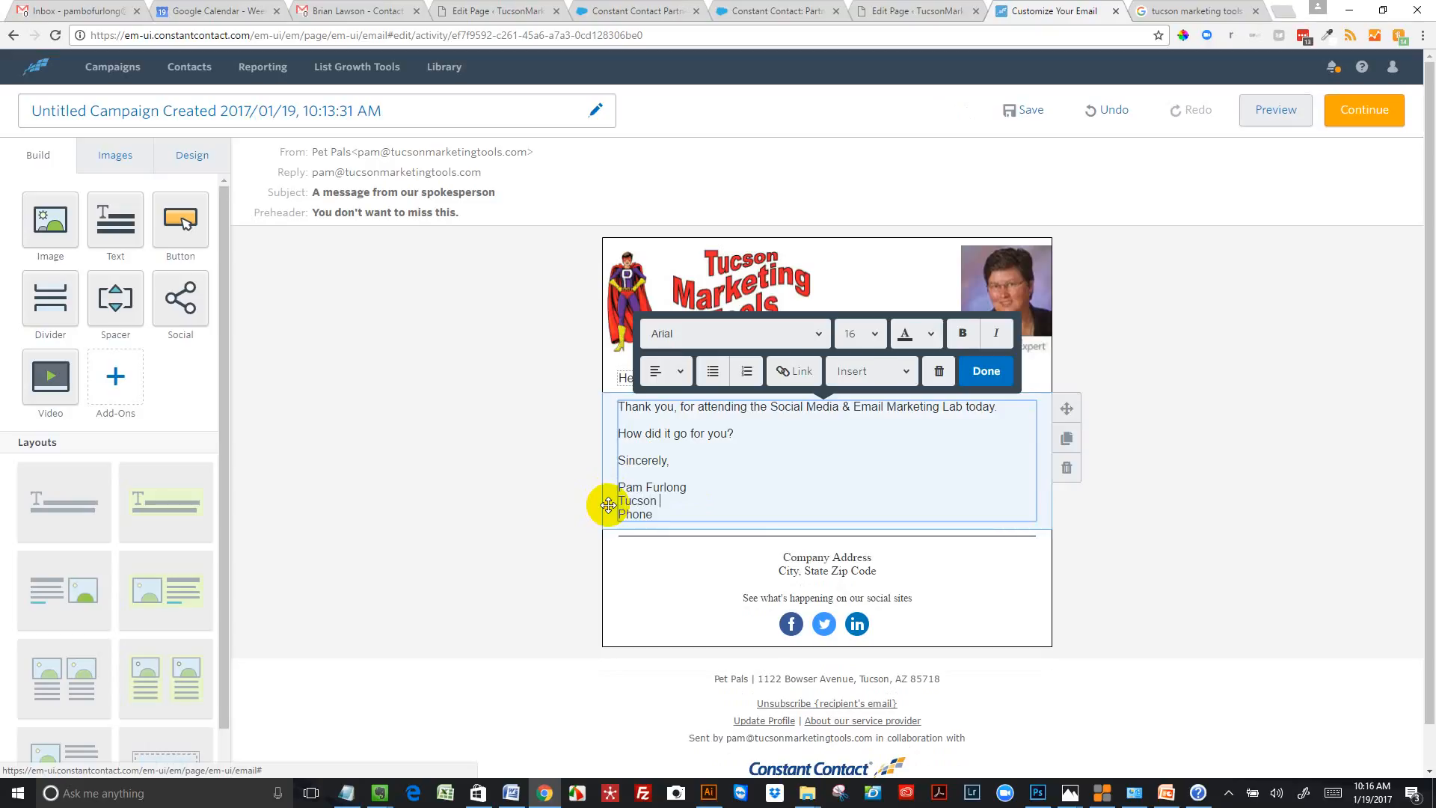
pyautogui.write('Marketing Tools')
# Replace the "Phone" placeholder in the signature with the company's phone number
pyautogui.moveTo(652, 516); pyautogui.dragTo(616, 517)
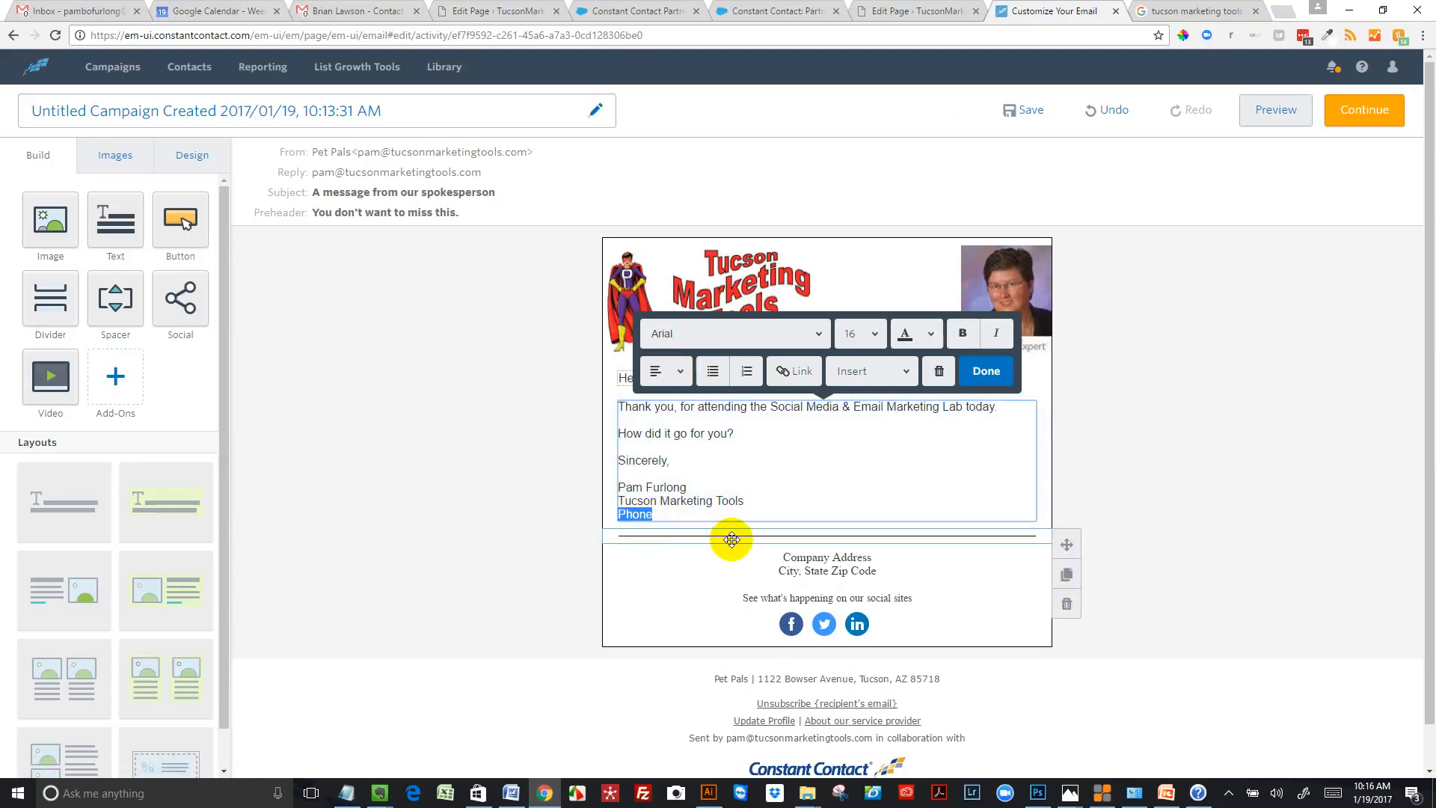
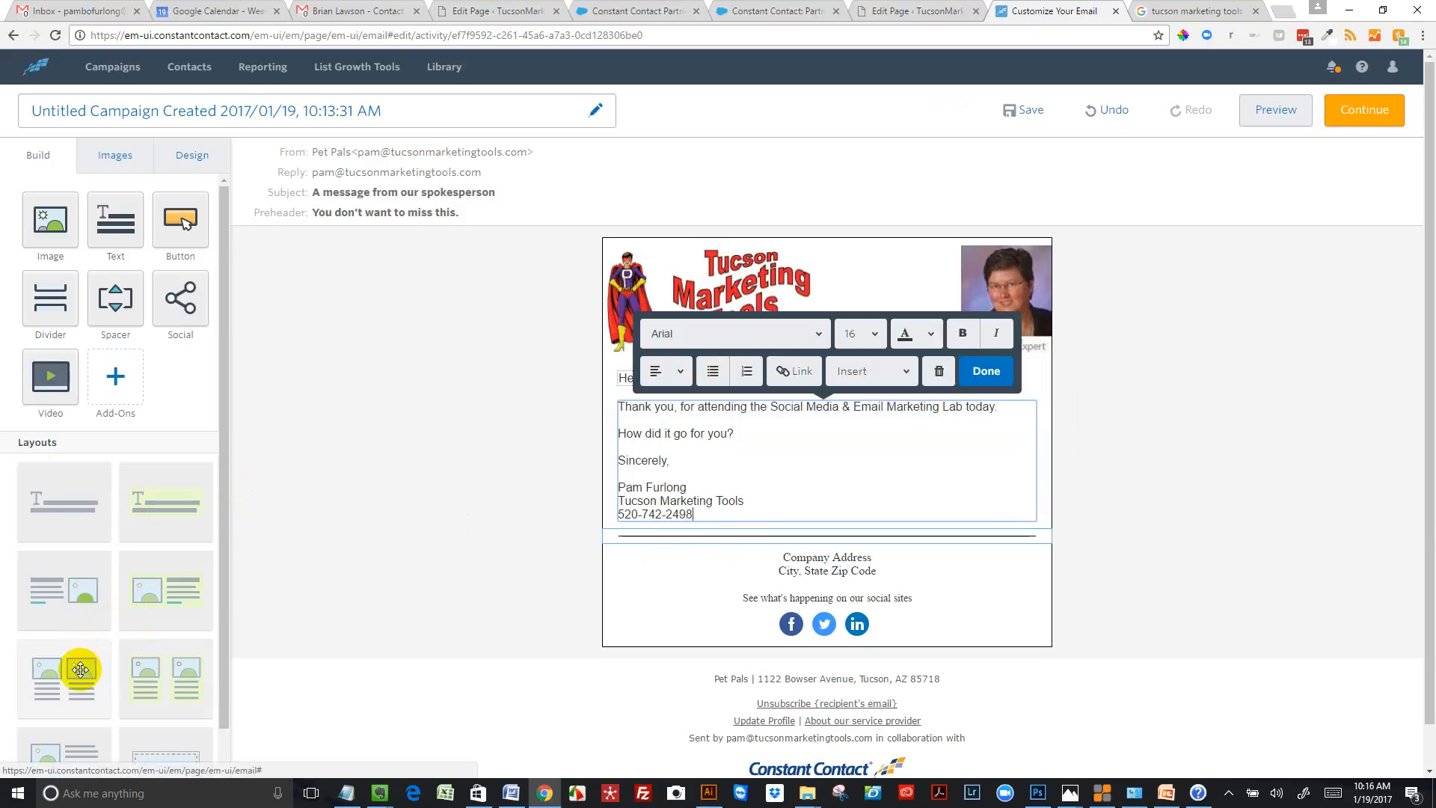
# Add a two-column layout of images with captions below the signature and delete both of its placeholder text blocks
pyautogui.moveTo(83, 660)
pyautogui.mouseDown()
pyautogui.moveTo(685, 674)
pyautogui.moveTo(748, 583)
pyautogui.moveTo(755, 517)
pyautogui.mouseUp()
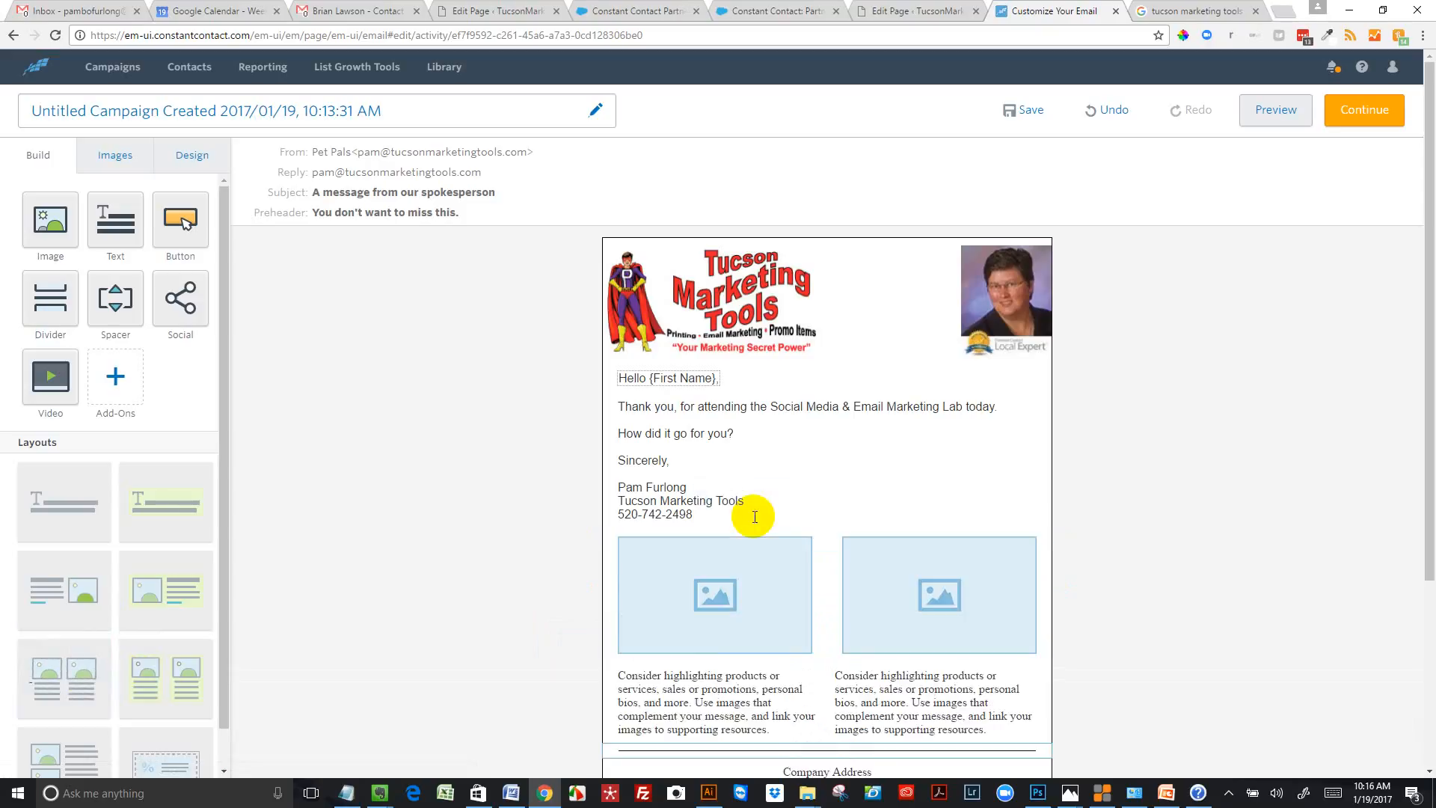
pyautogui.click(740, 701)
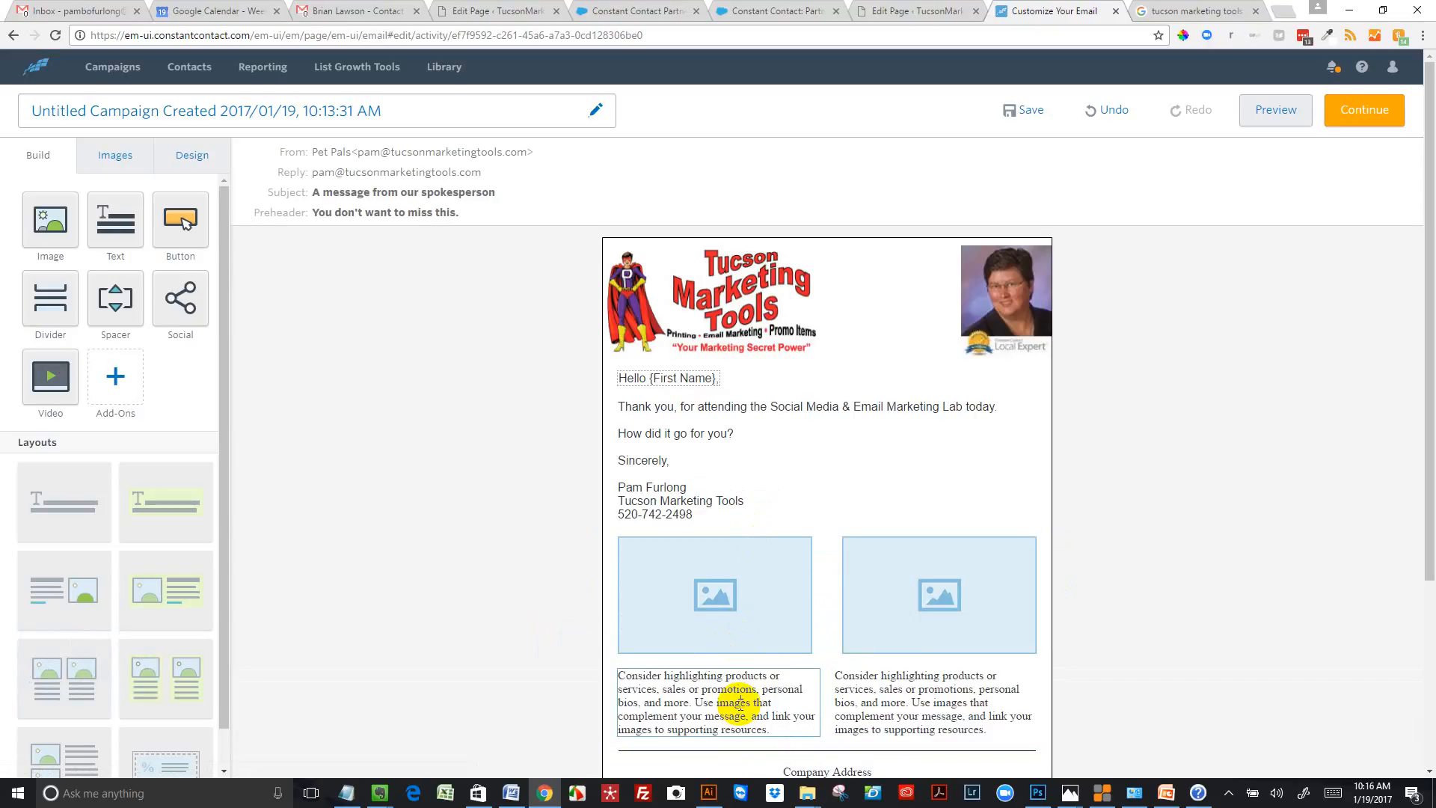
pyautogui.click(830, 639)
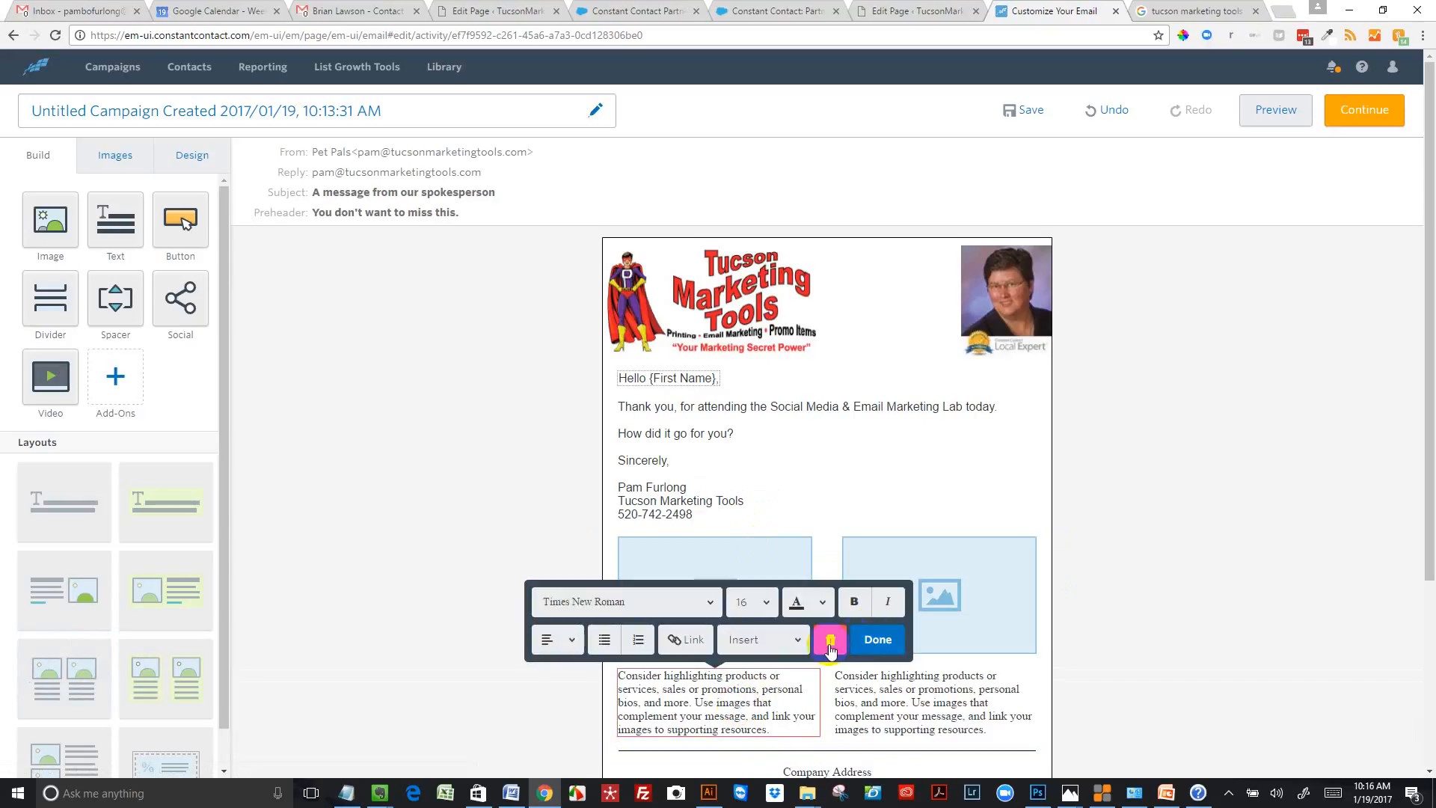
pyautogui.click(908, 696)
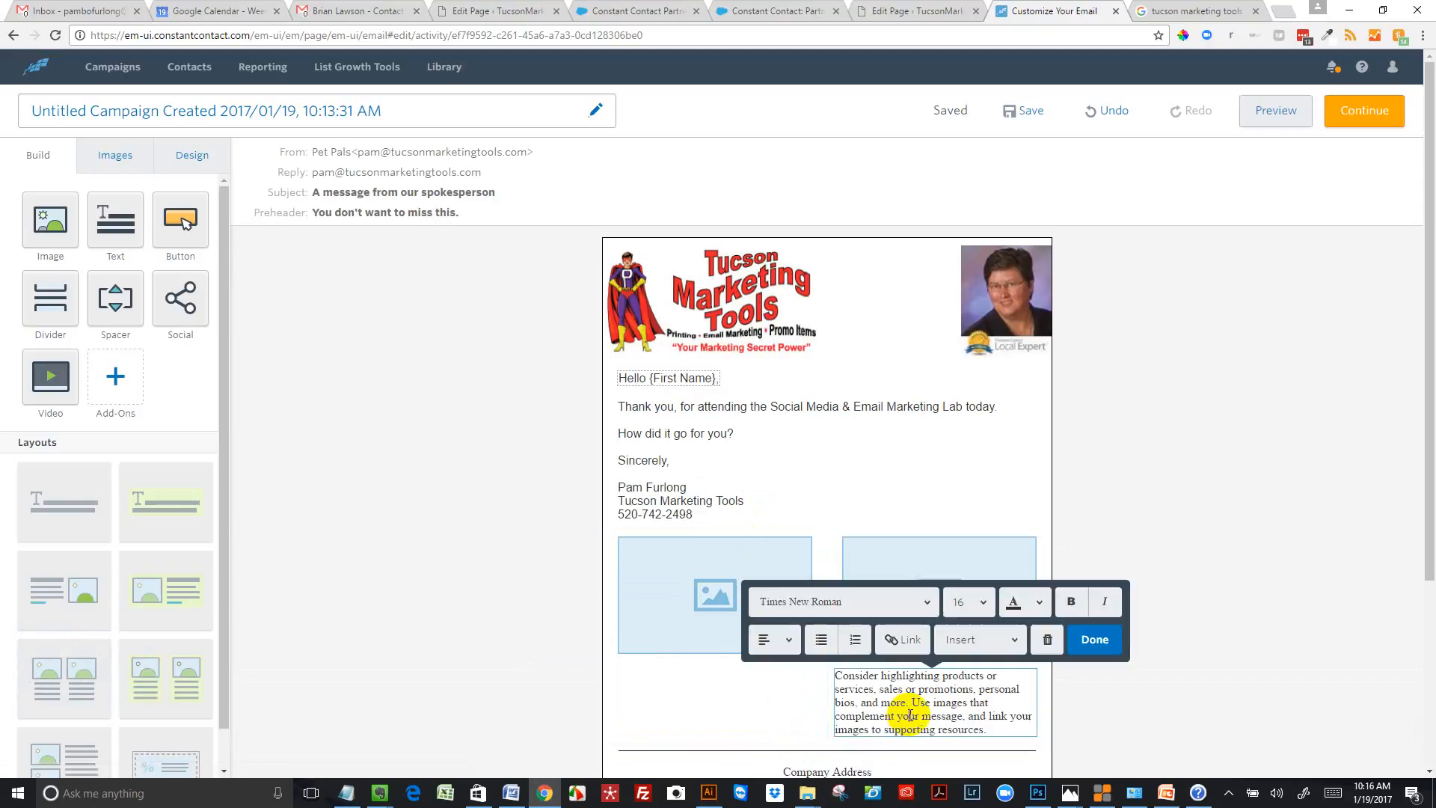
pyautogui.click(1047, 643)
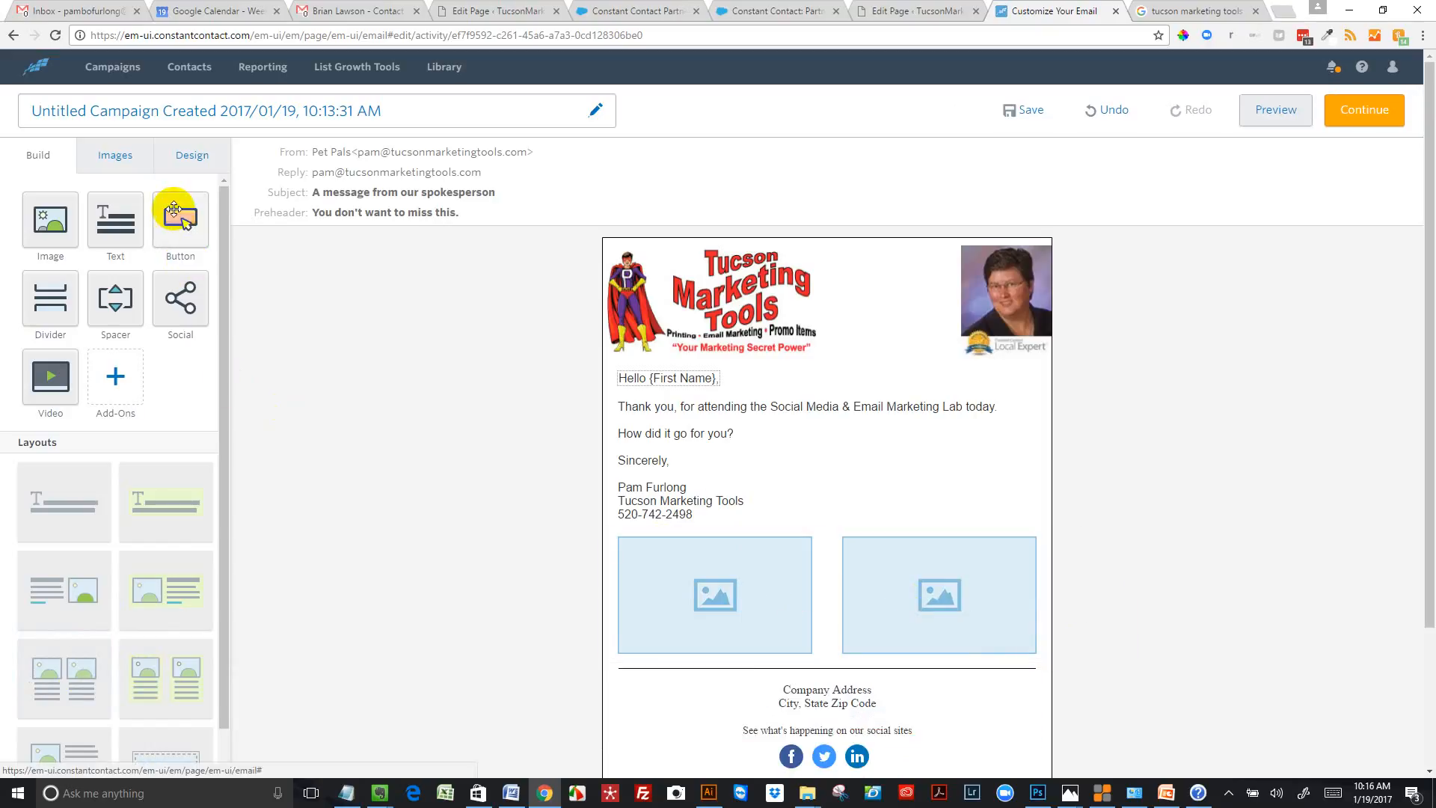
# Place a button above each of the two image placeholders below the signature
pyautogui.moveTo(176, 215)
pyautogui.mouseDown()
pyautogui.moveTo(497, 372)
pyautogui.moveTo(682, 486)
pyautogui.moveTo(727, 541)
pyautogui.mouseUp()
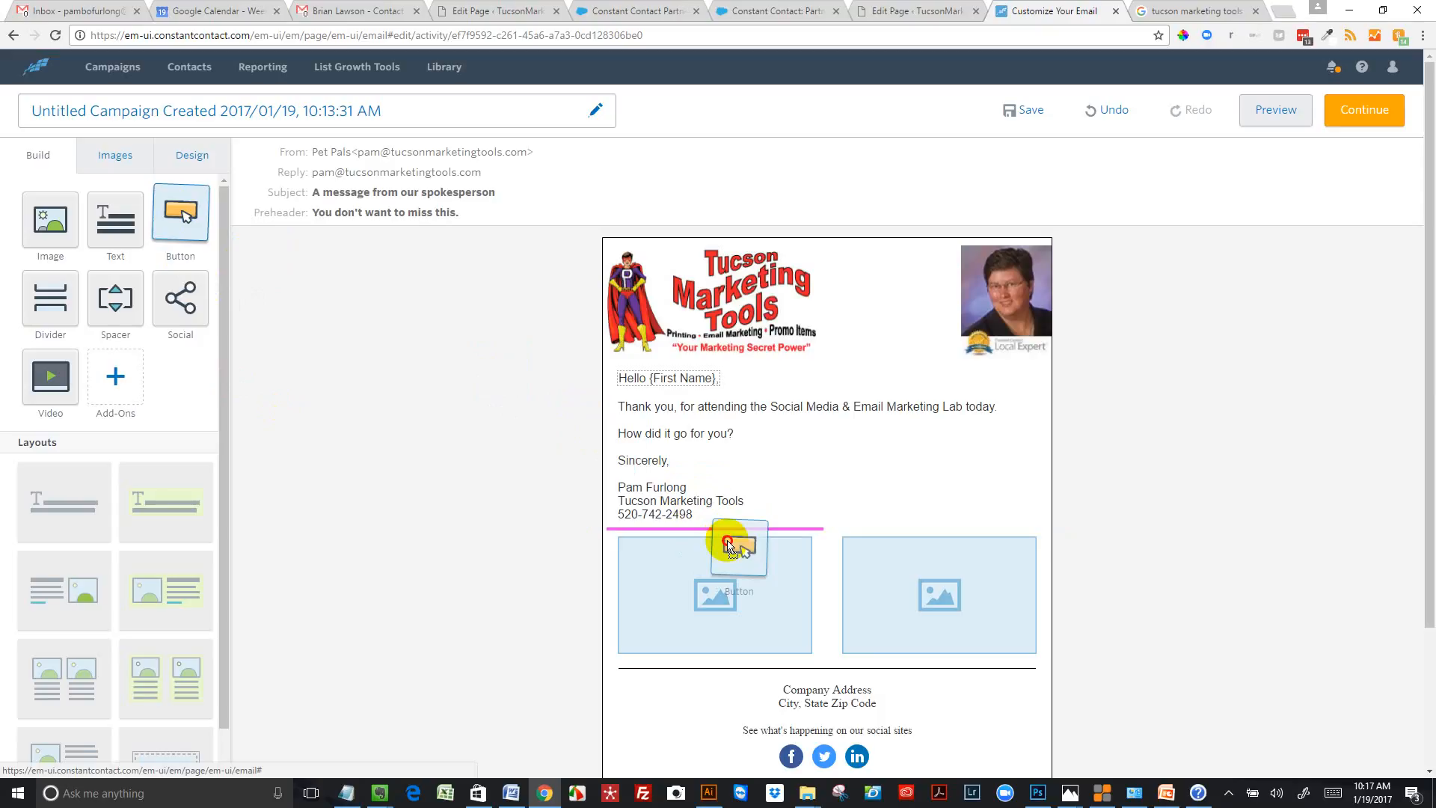
pyautogui.moveTo(727, 541); pyautogui.dragTo(730, 543)
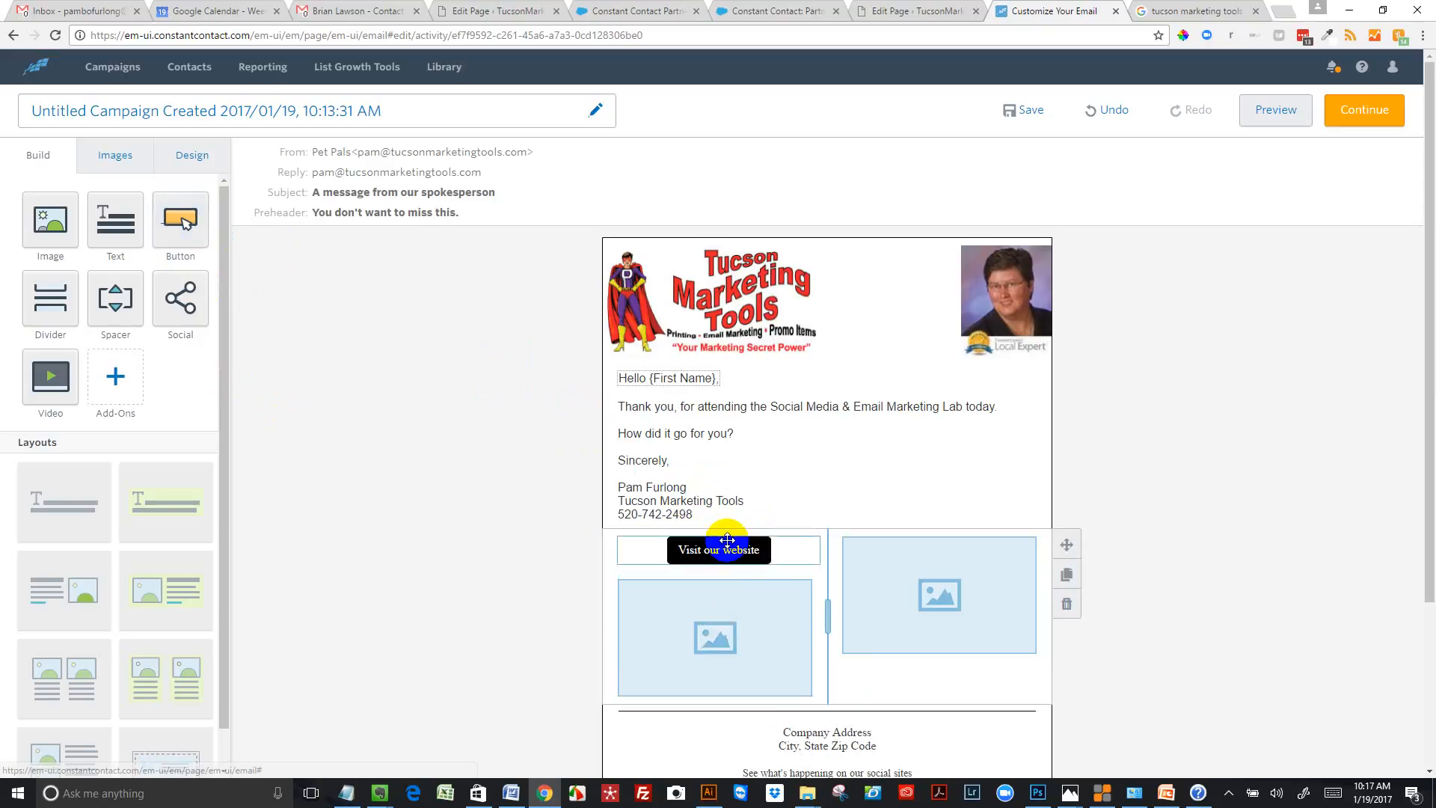
pyautogui.moveTo(183, 215); pyautogui.dragTo(972, 550)
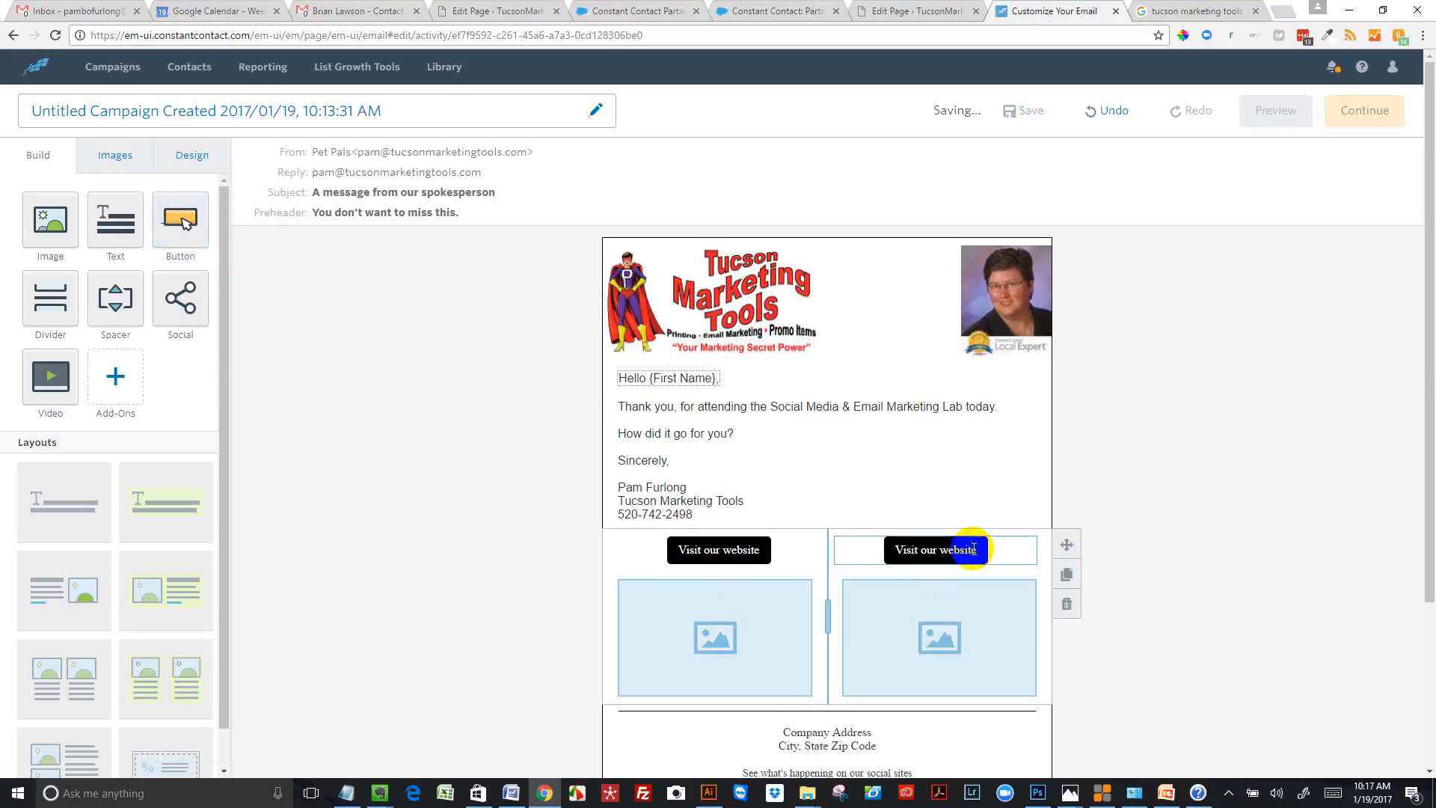
# Change the label of the button in the first column to "GOOD"
pyautogui.click(720, 557)
pyautogui.tripleClick(719, 554)
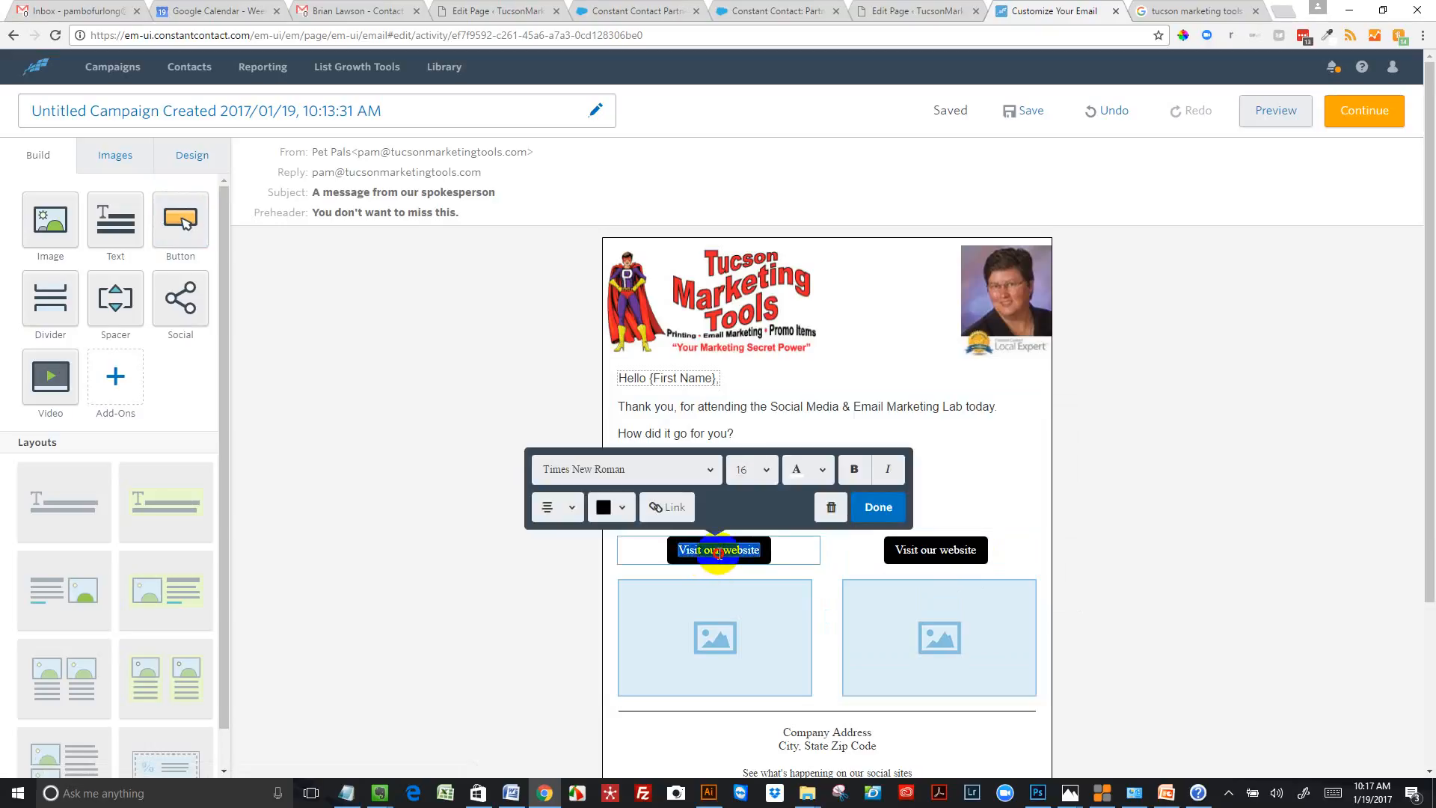
pyautogui.write('GOOD')
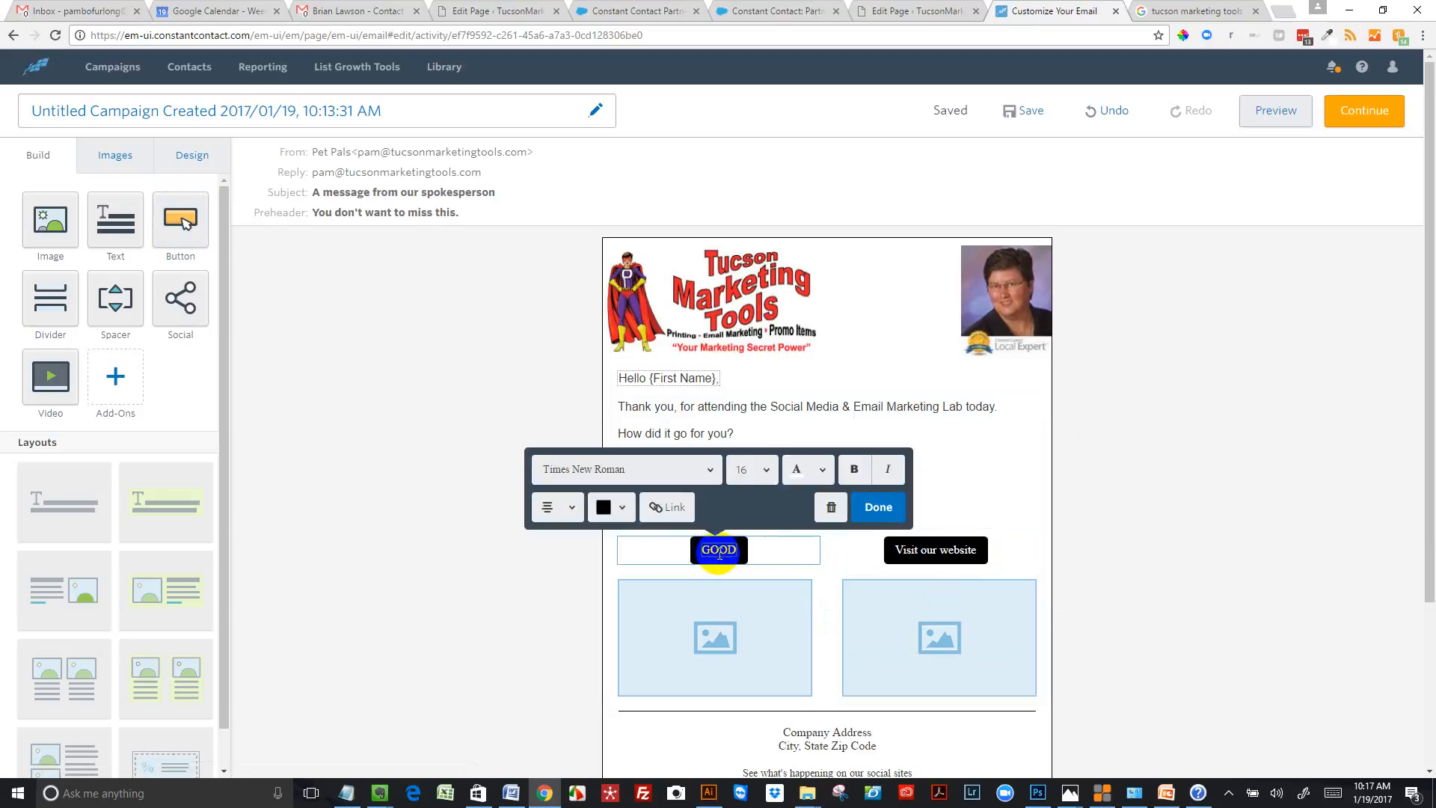
# Set the GOOD button's text to Arial Black at size 24
pyautogui.click(704, 469)
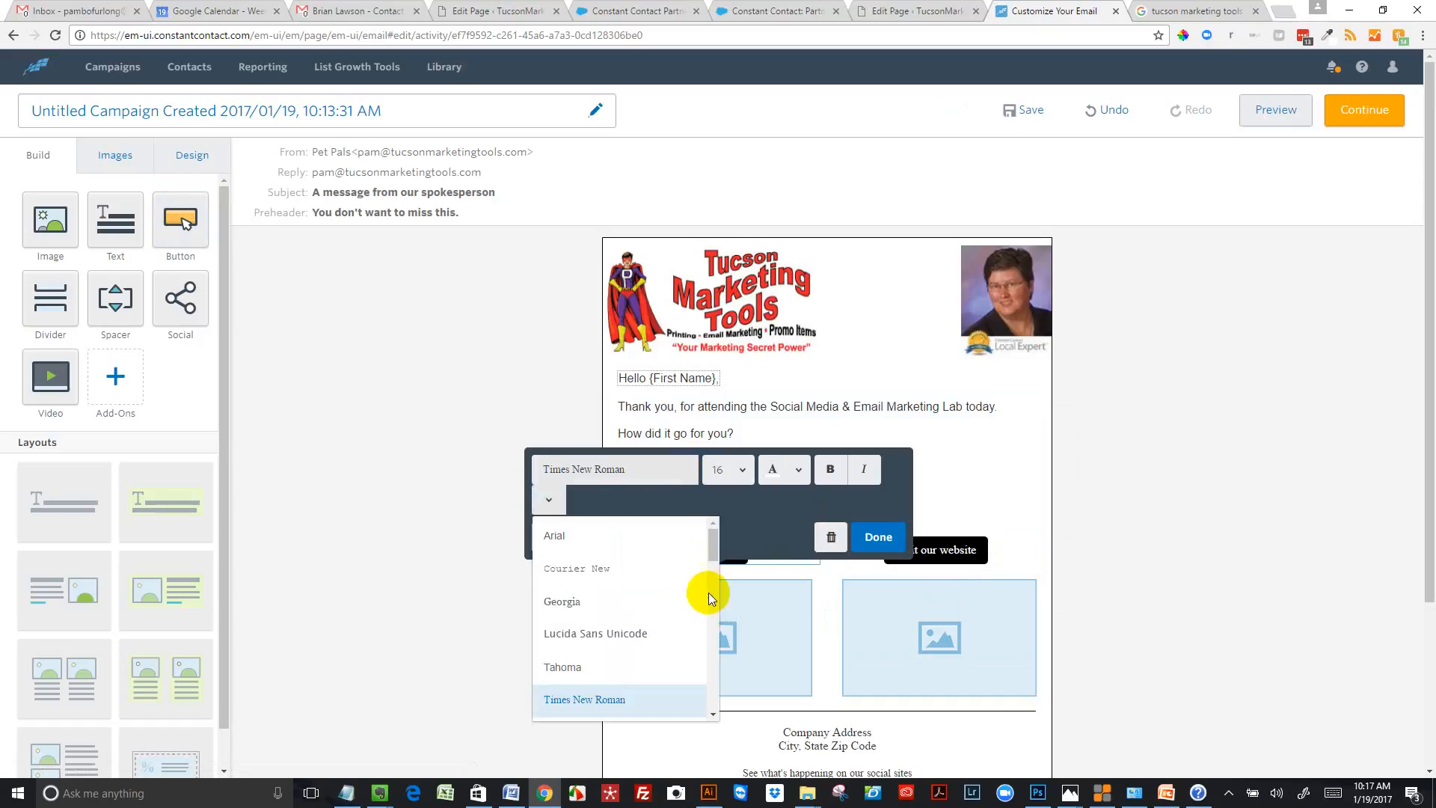
pyautogui.moveTo(710, 551); pyautogui.dragTo(711, 583)
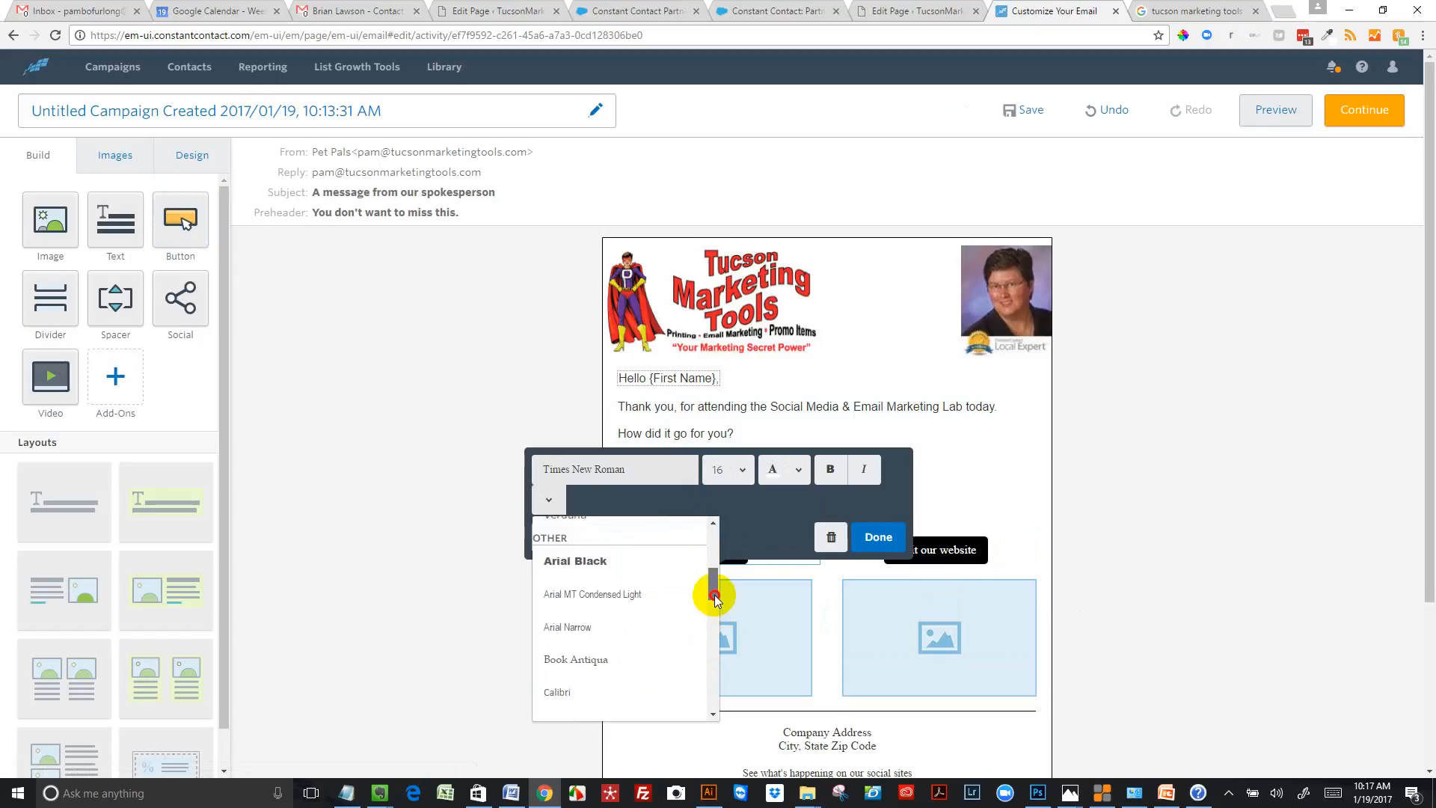
pyautogui.click(615, 561)
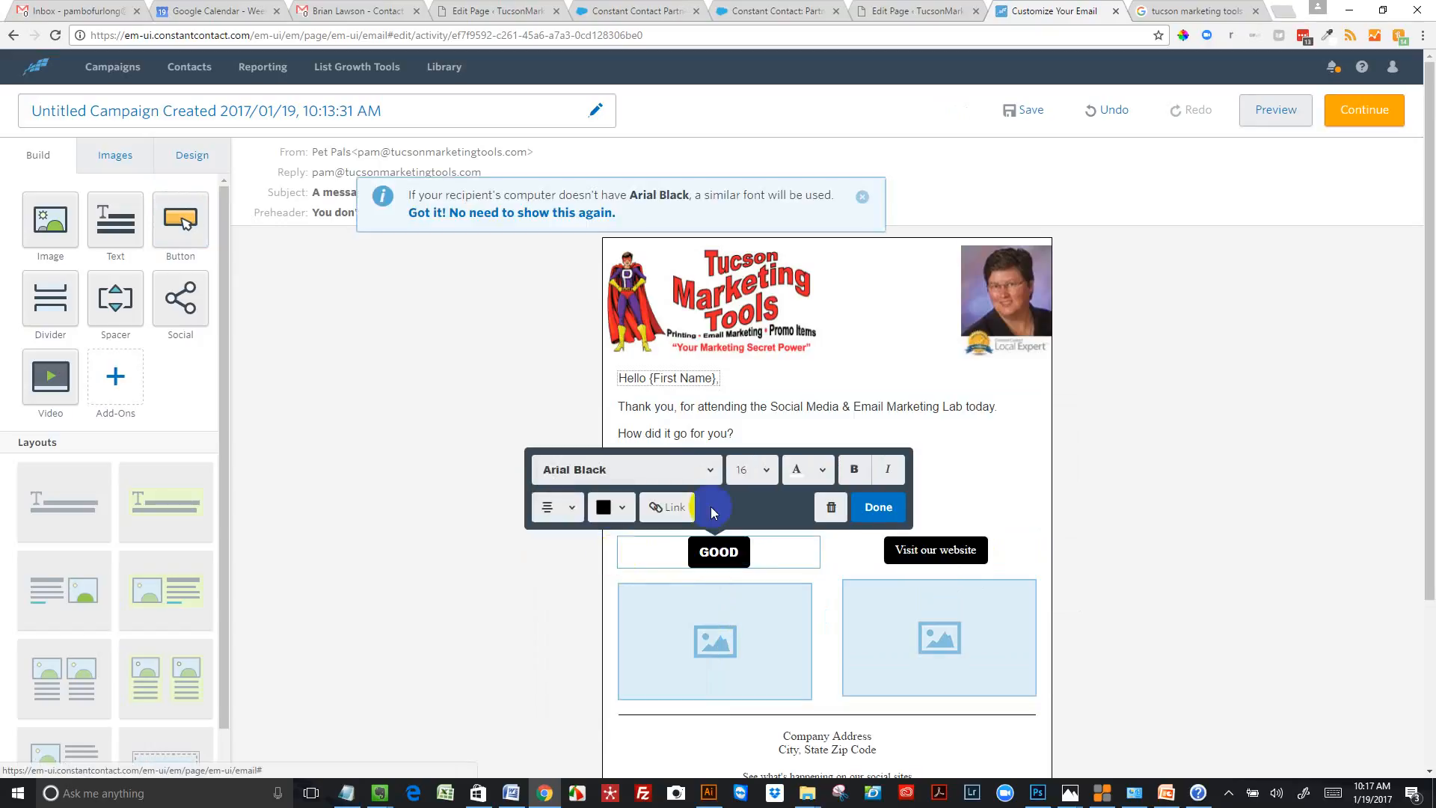
pyautogui.click(763, 470)
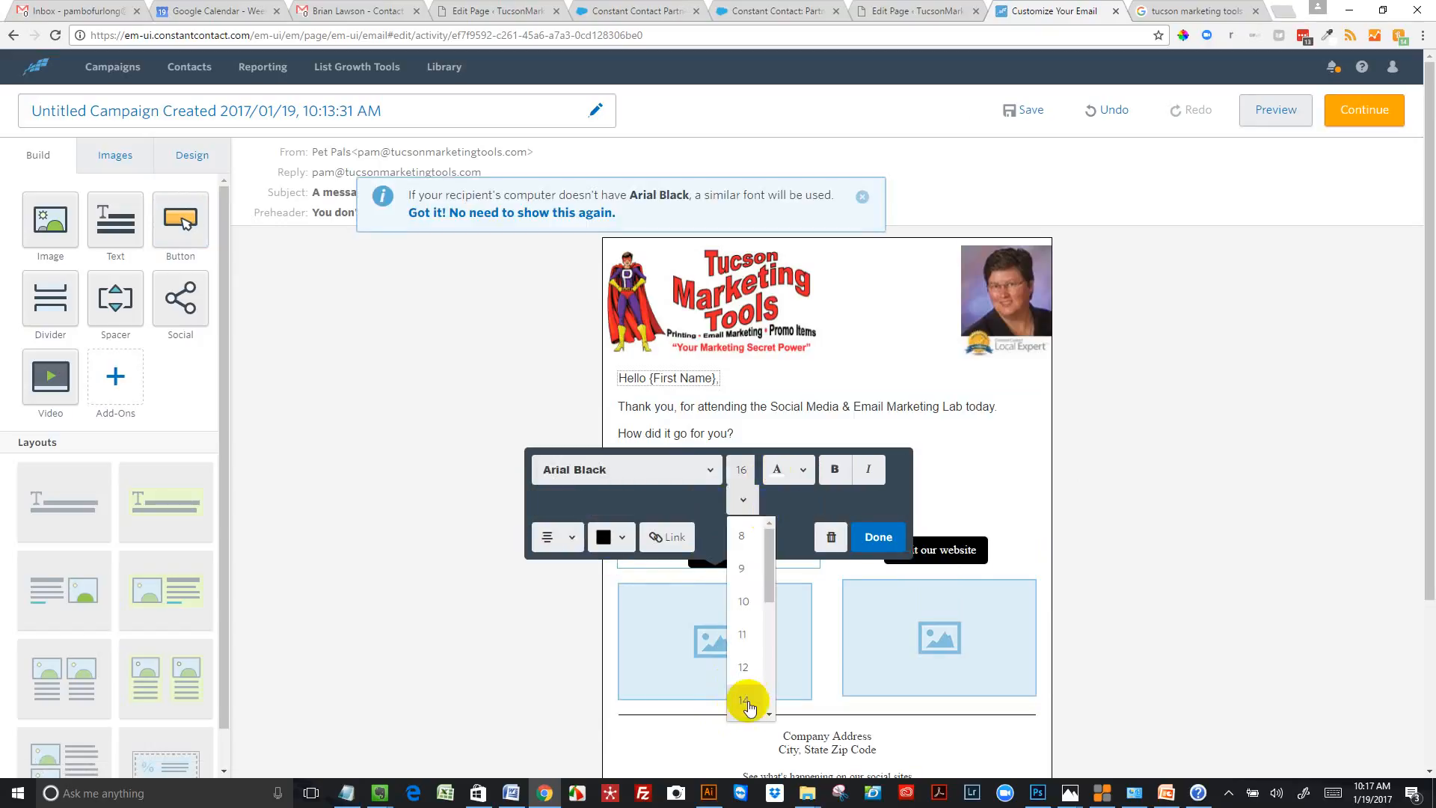
pyautogui.scroll(-3, 763, 699)
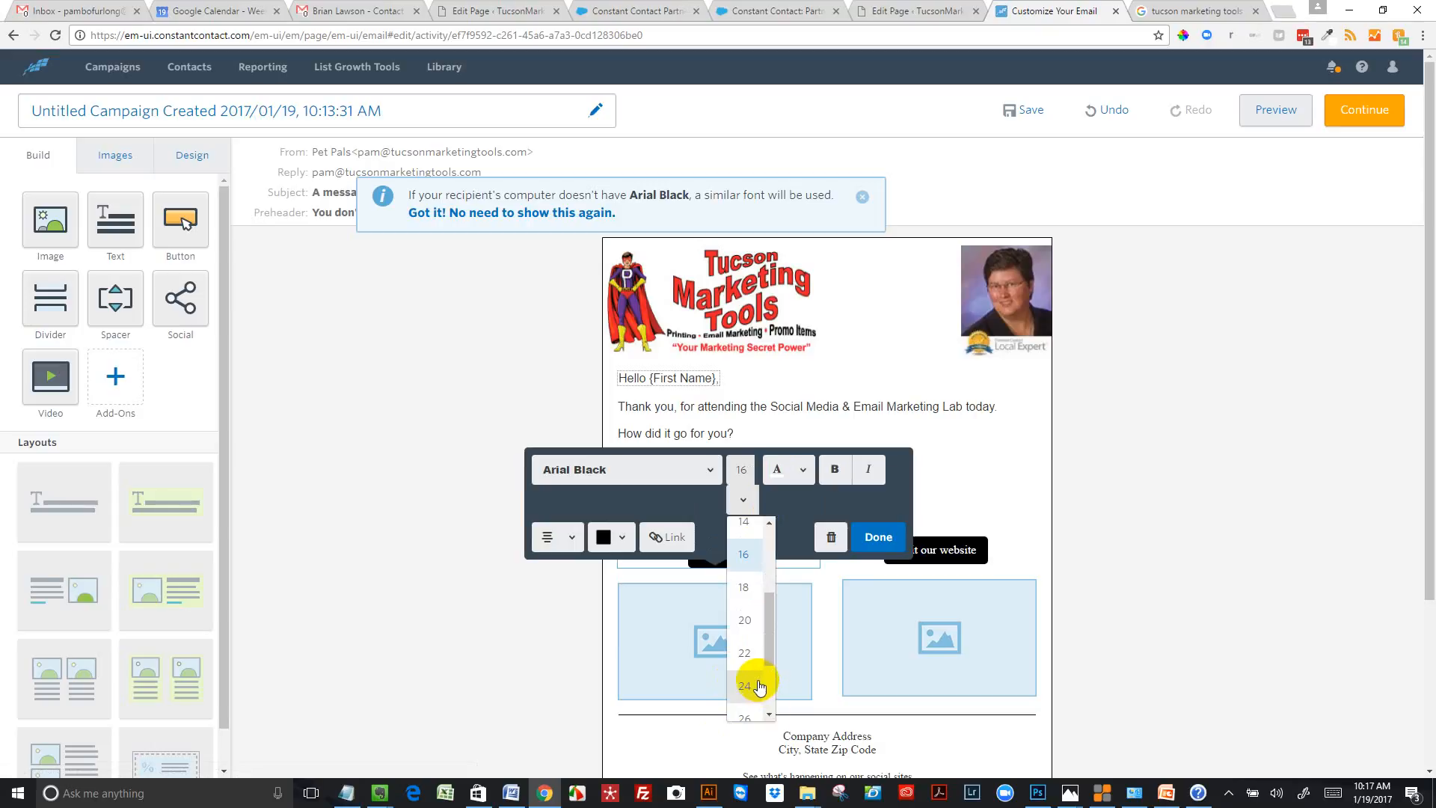
pyautogui.click(754, 682)
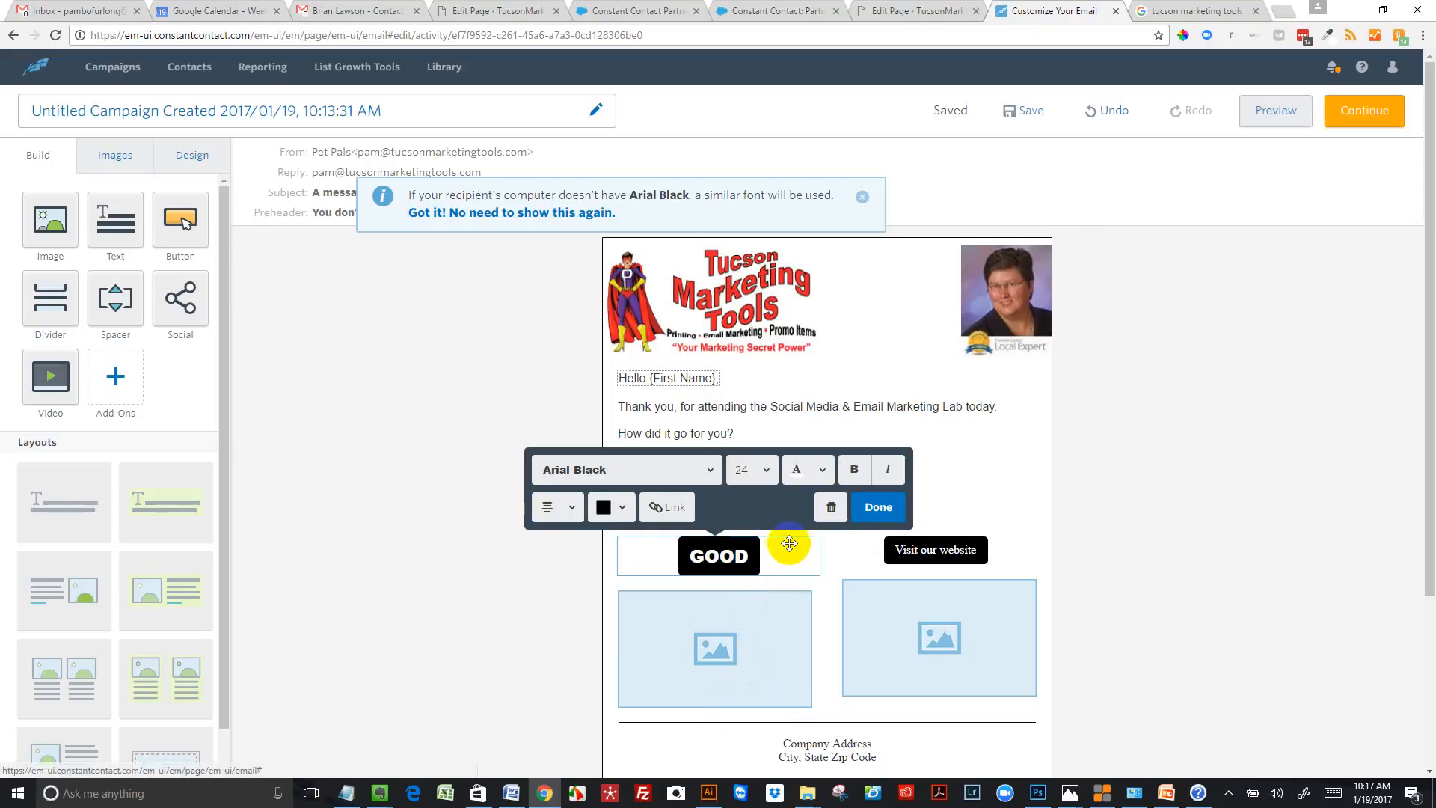
# Link the GOOD button to the Google Review web page URL taken from the "Oline Reviews" document in Word
pyautogui.click(675, 508)
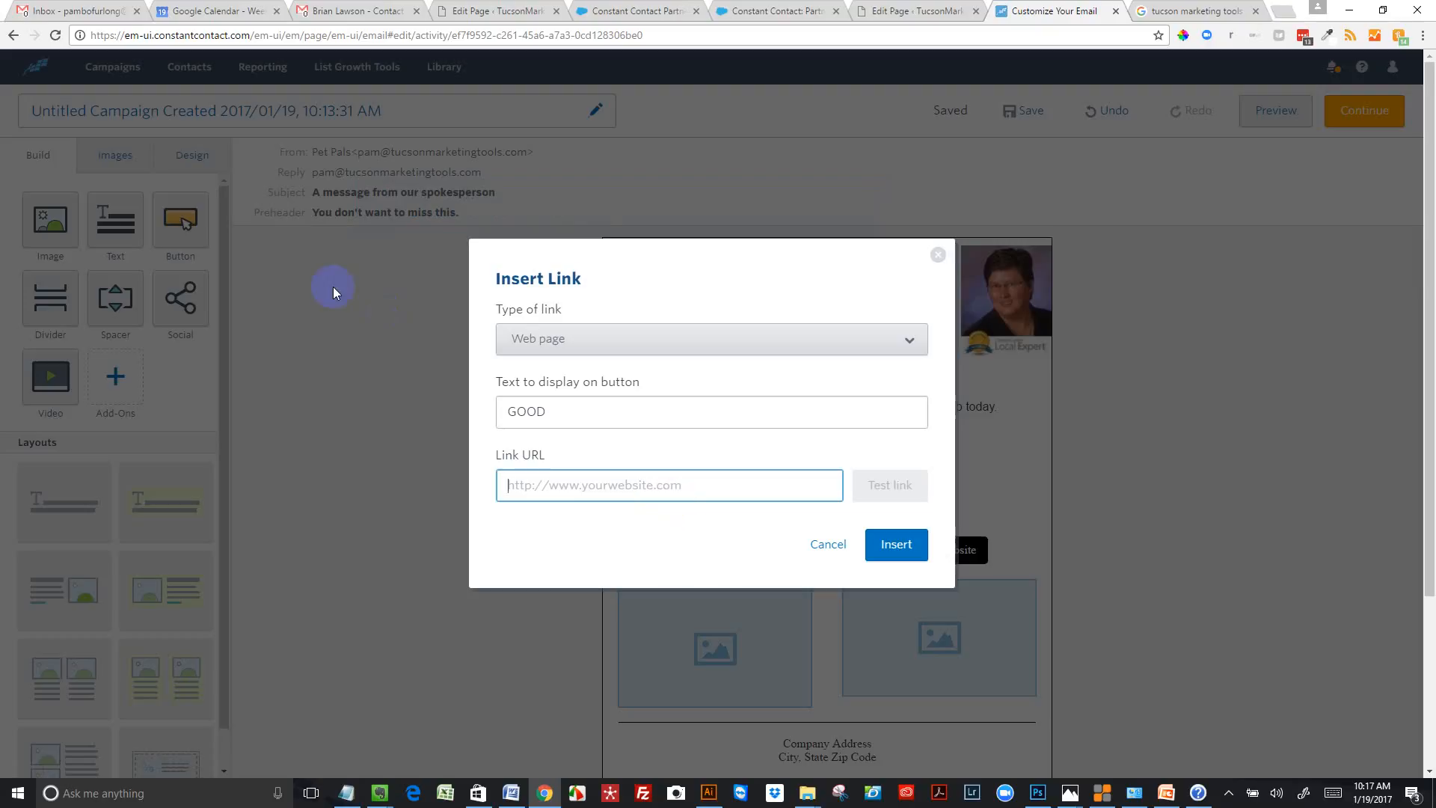
pyautogui.click(510, 792)
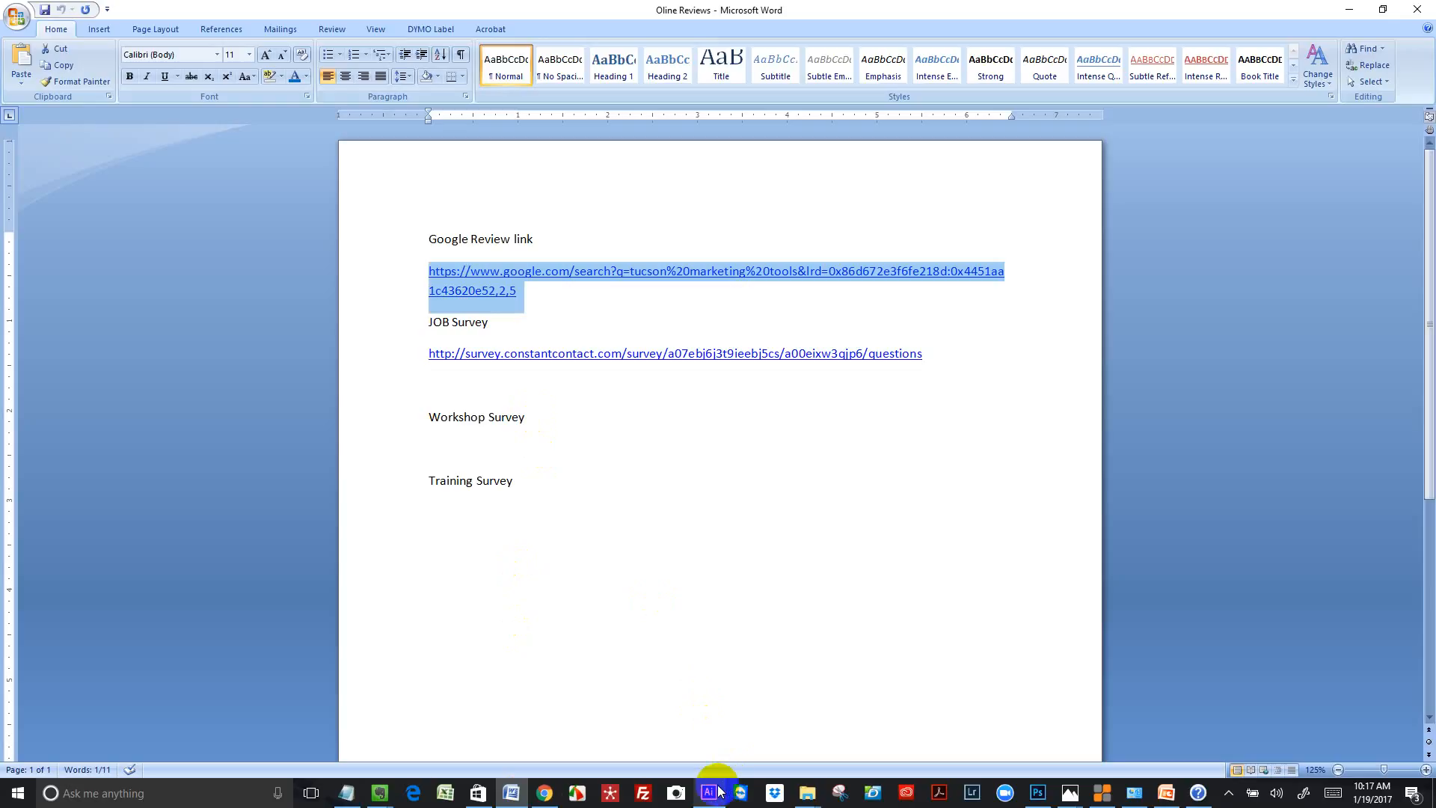
pyautogui.click(544, 798)
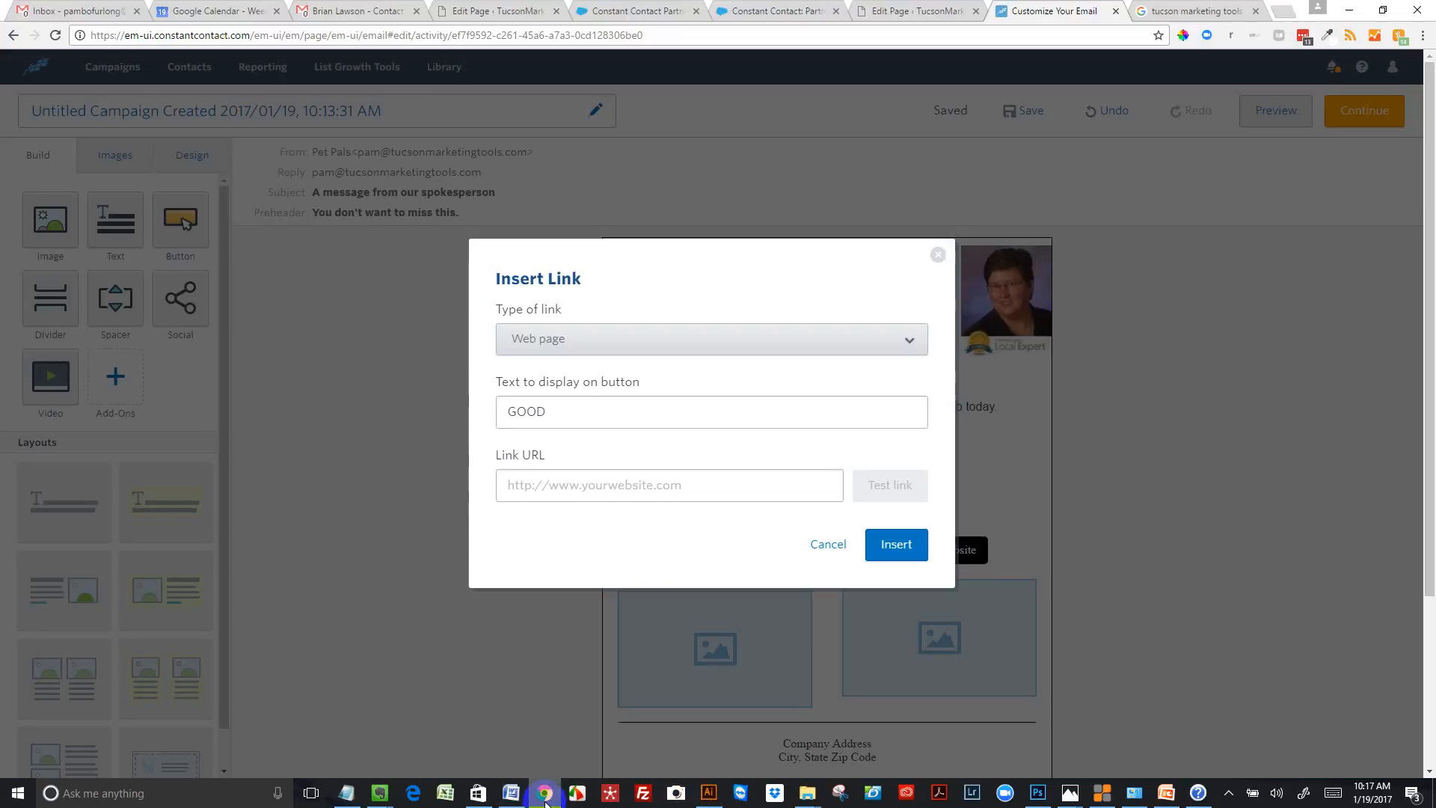
pyautogui.click(577, 487)
pyautogui.click(577, 487)
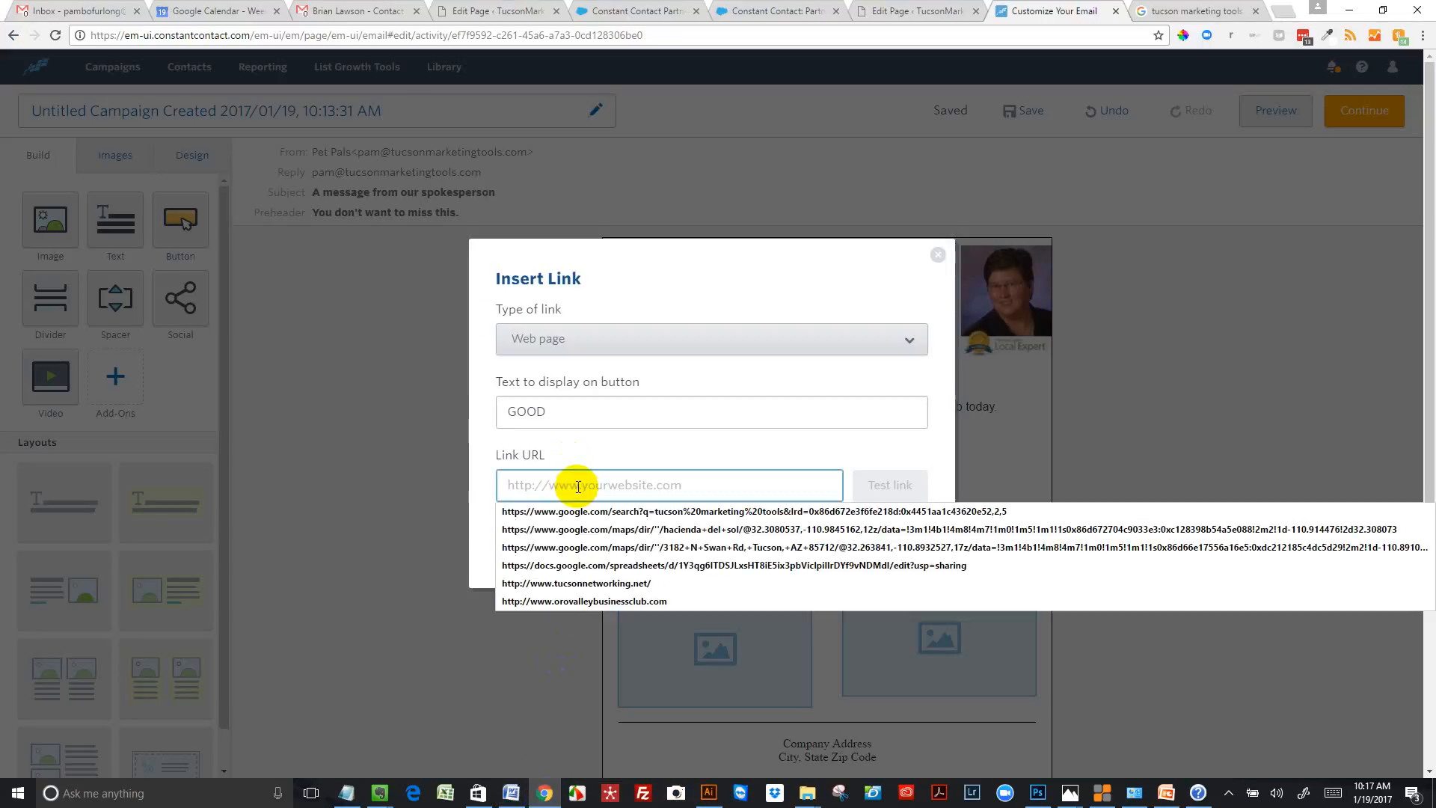
pyautogui.write('https://www.google.com/search?q=tucson%20marketing%20tools&lrd=0x86d672e3f6fe218d:0x4451aa1c43620e52,2,5')
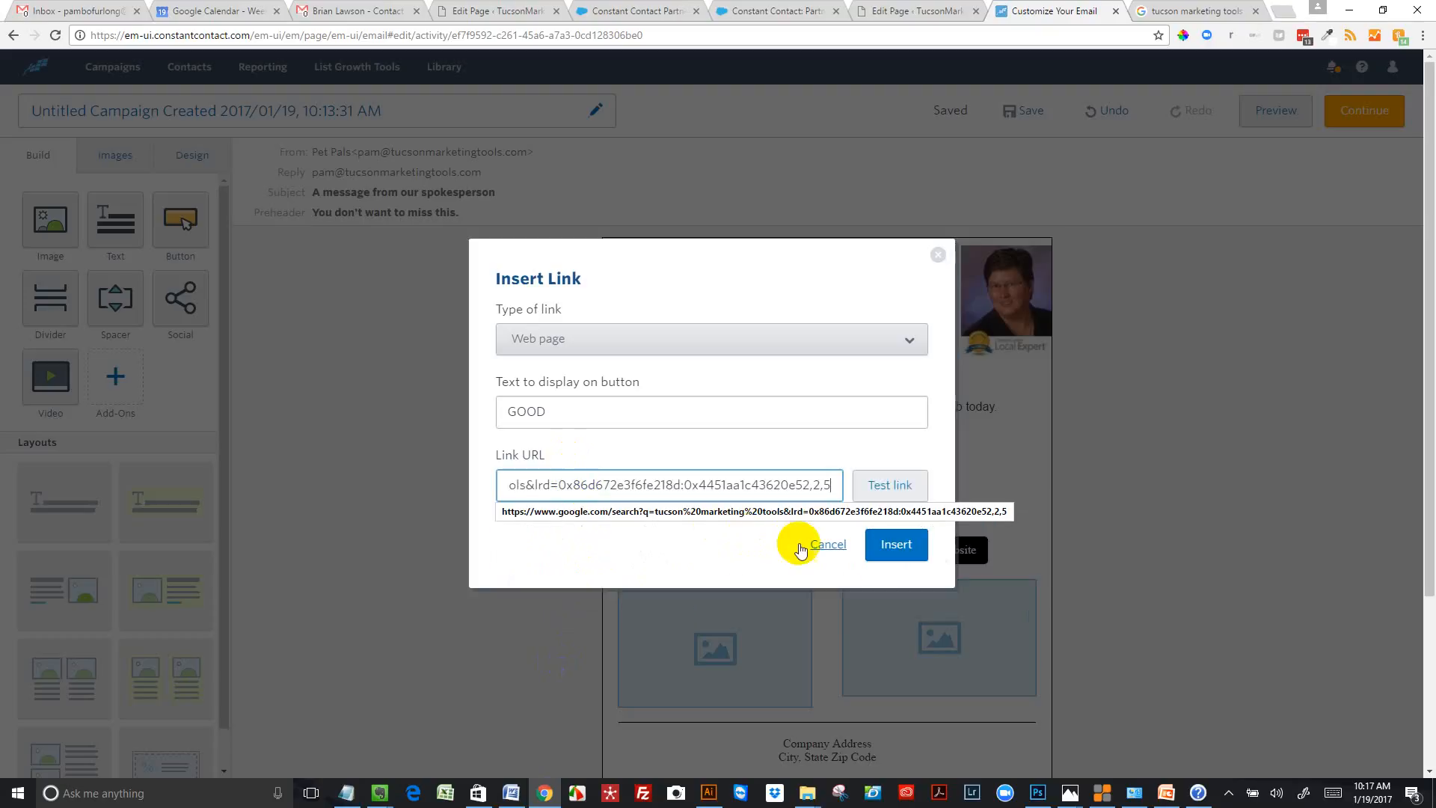
pyautogui.click(906, 547)
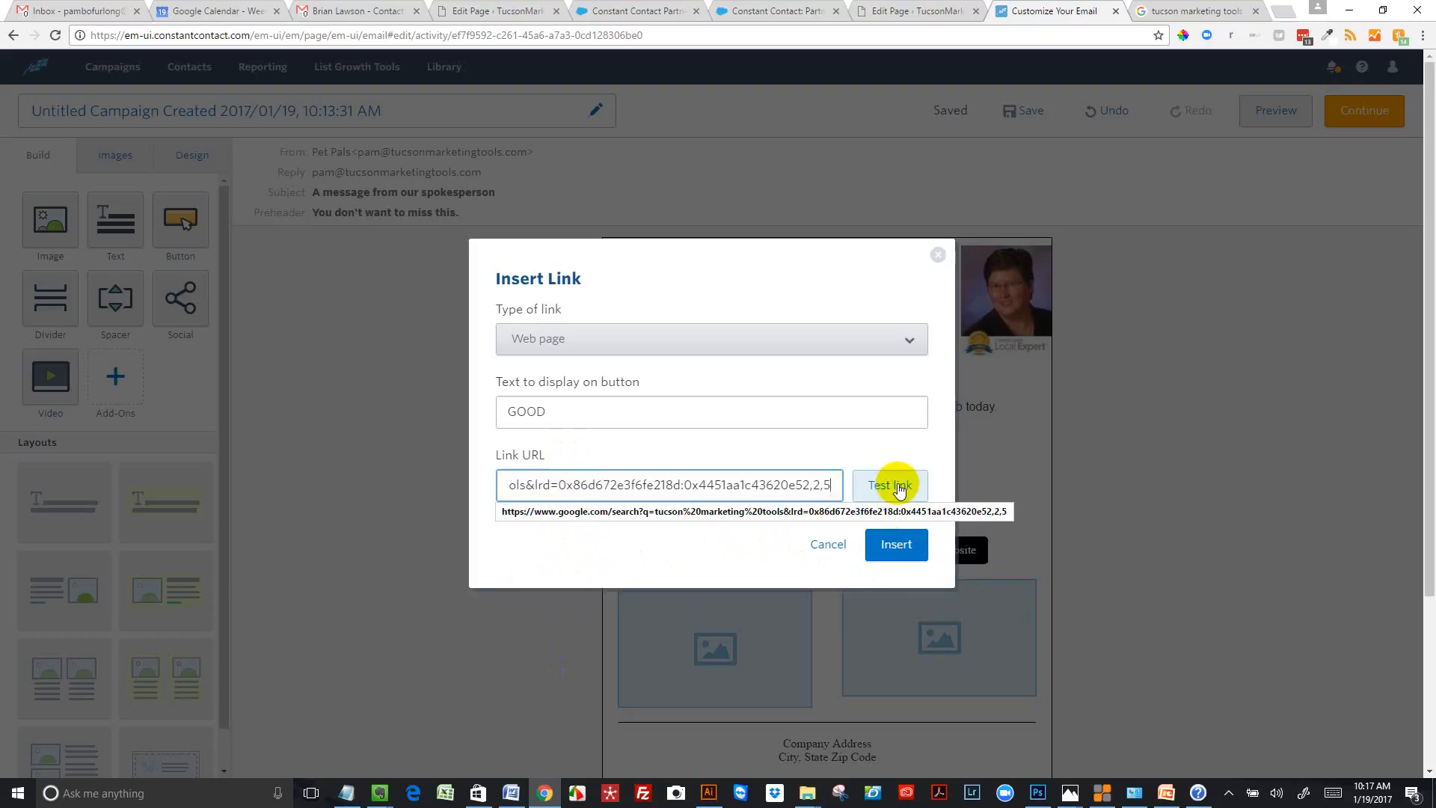
pyautogui.click(897, 545)
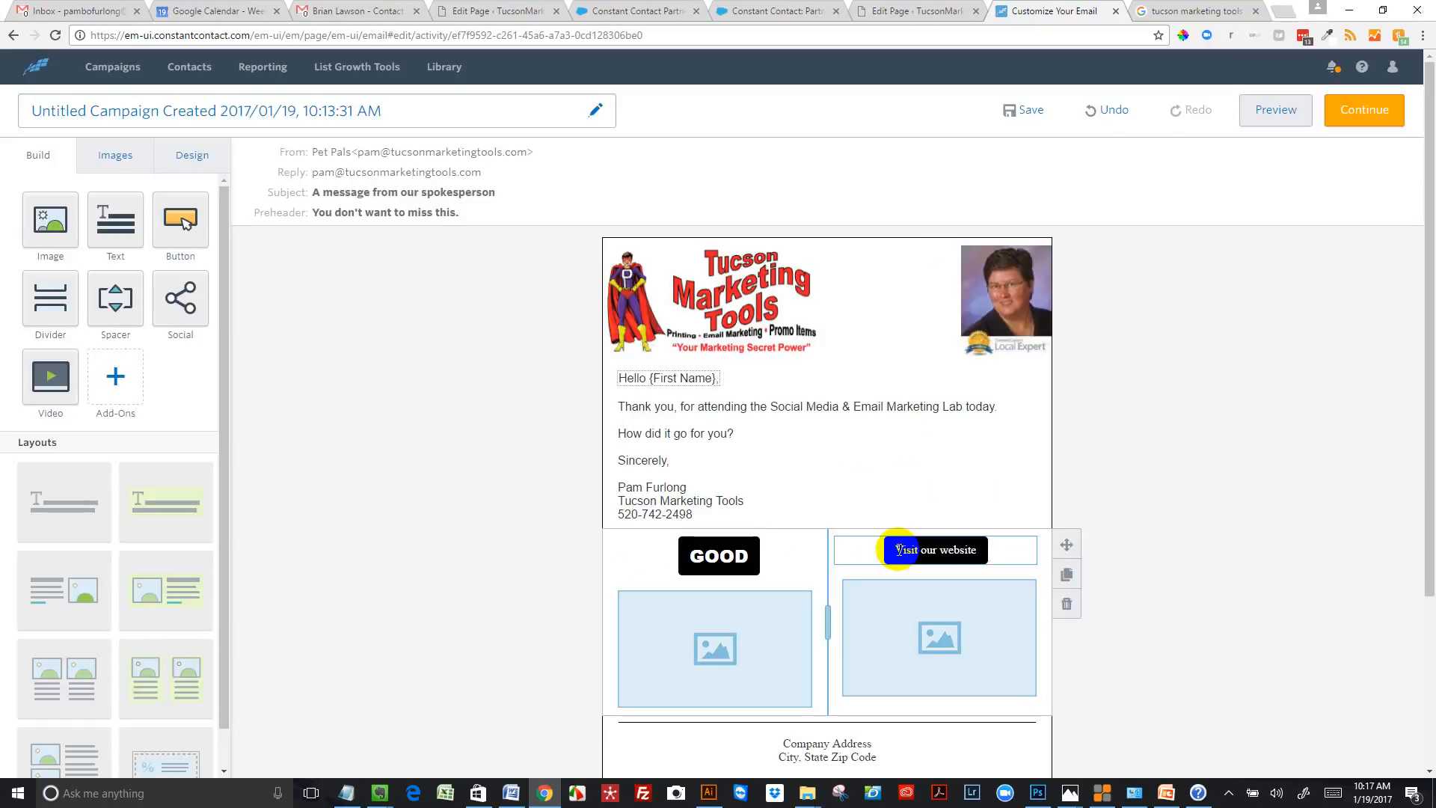
# Change the GOOD button's background colour to the green among the recent colours
pyautogui.click(744, 557)
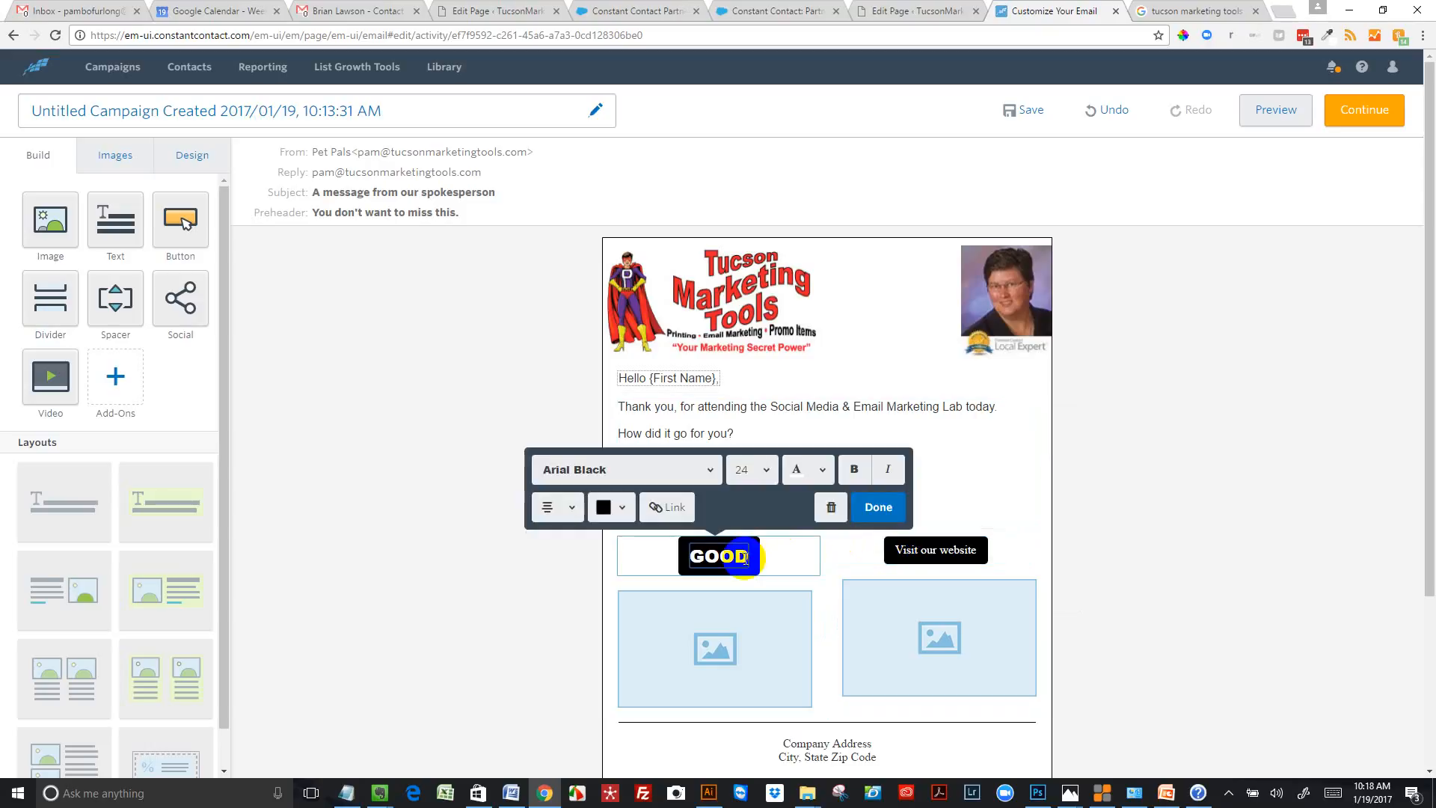
pyautogui.click(622, 509)
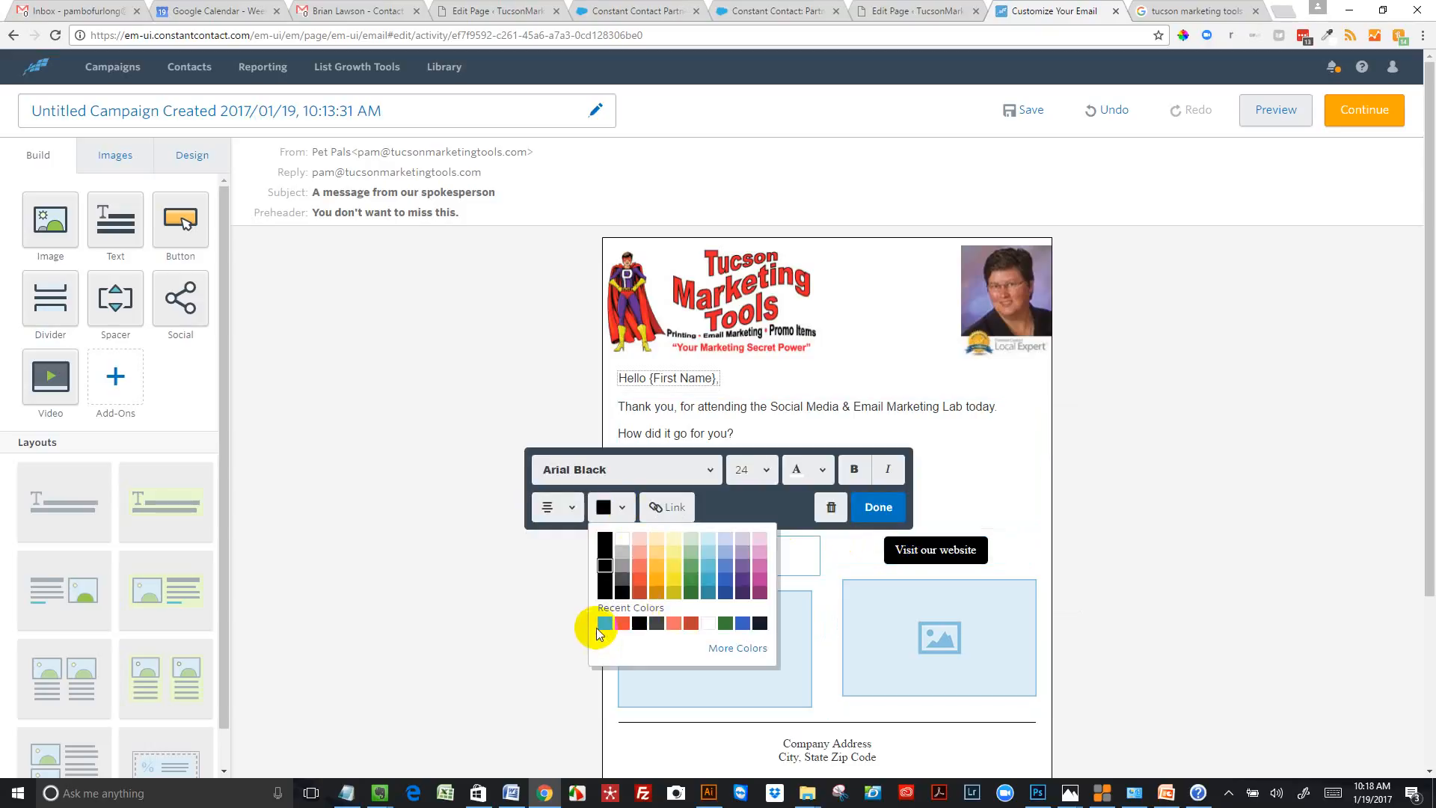
pyautogui.click(604, 624)
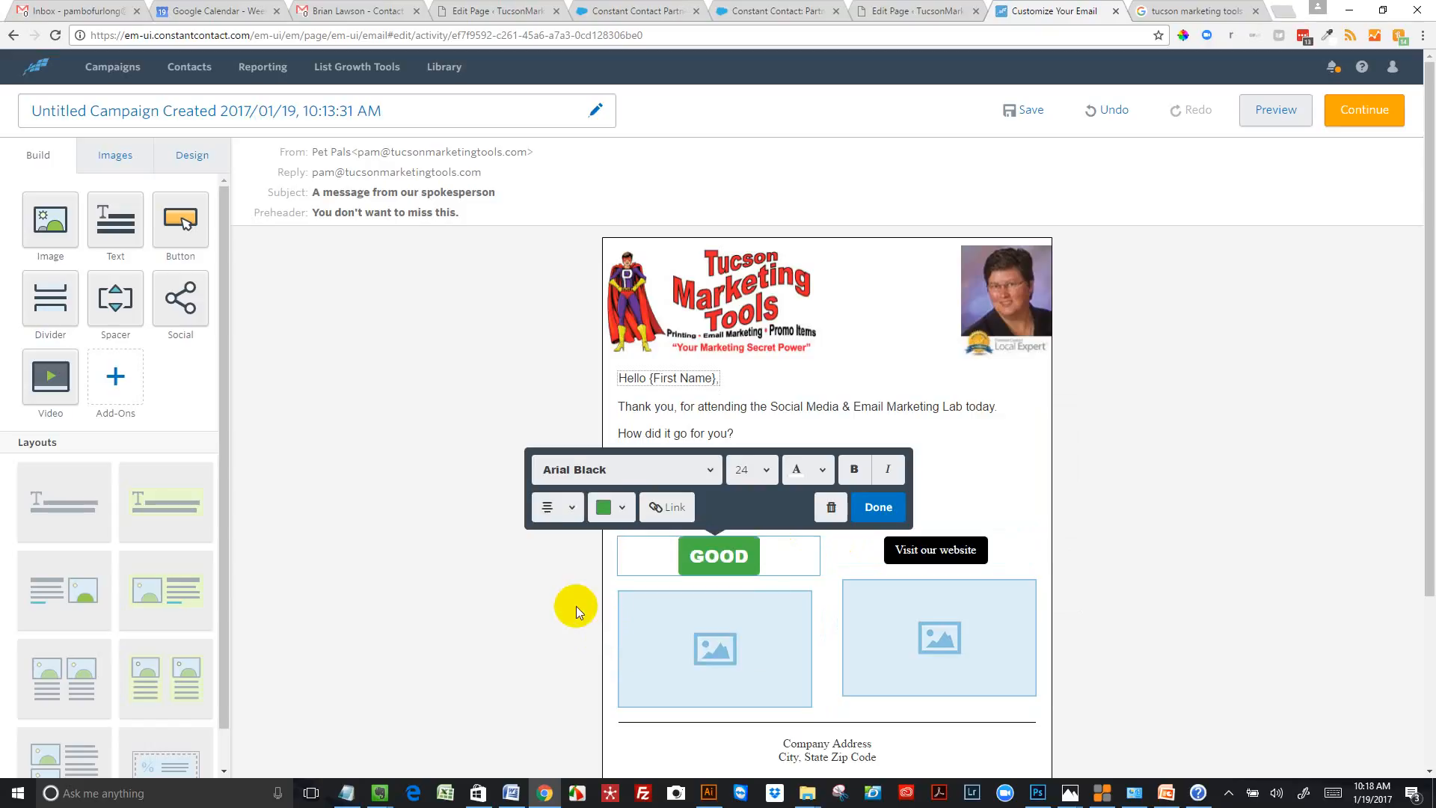
# Fill the image placeholder below the GOOD button with the cartoon thumbs-up picture from the image library
pyautogui.click(738, 653)
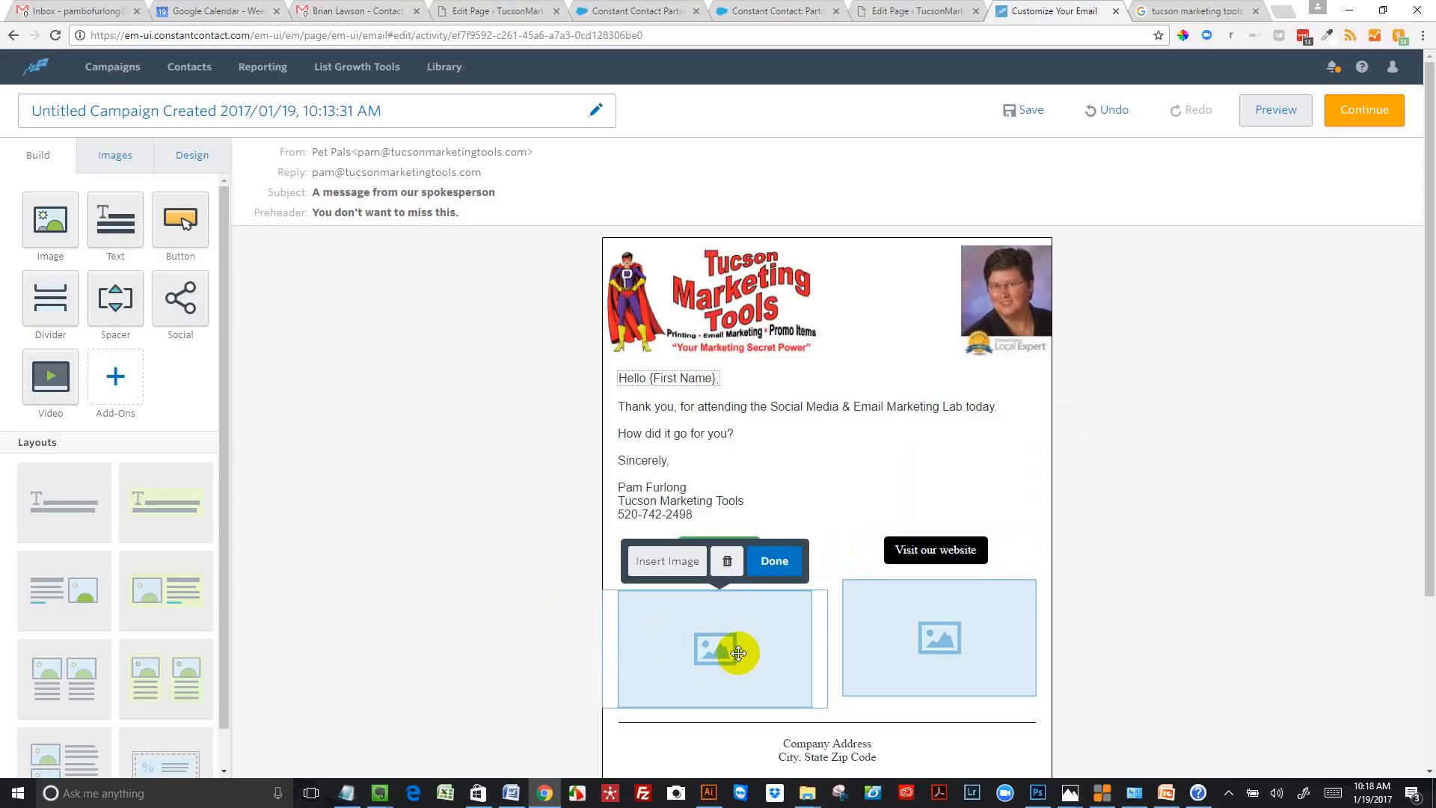
pyautogui.click(101, 161)
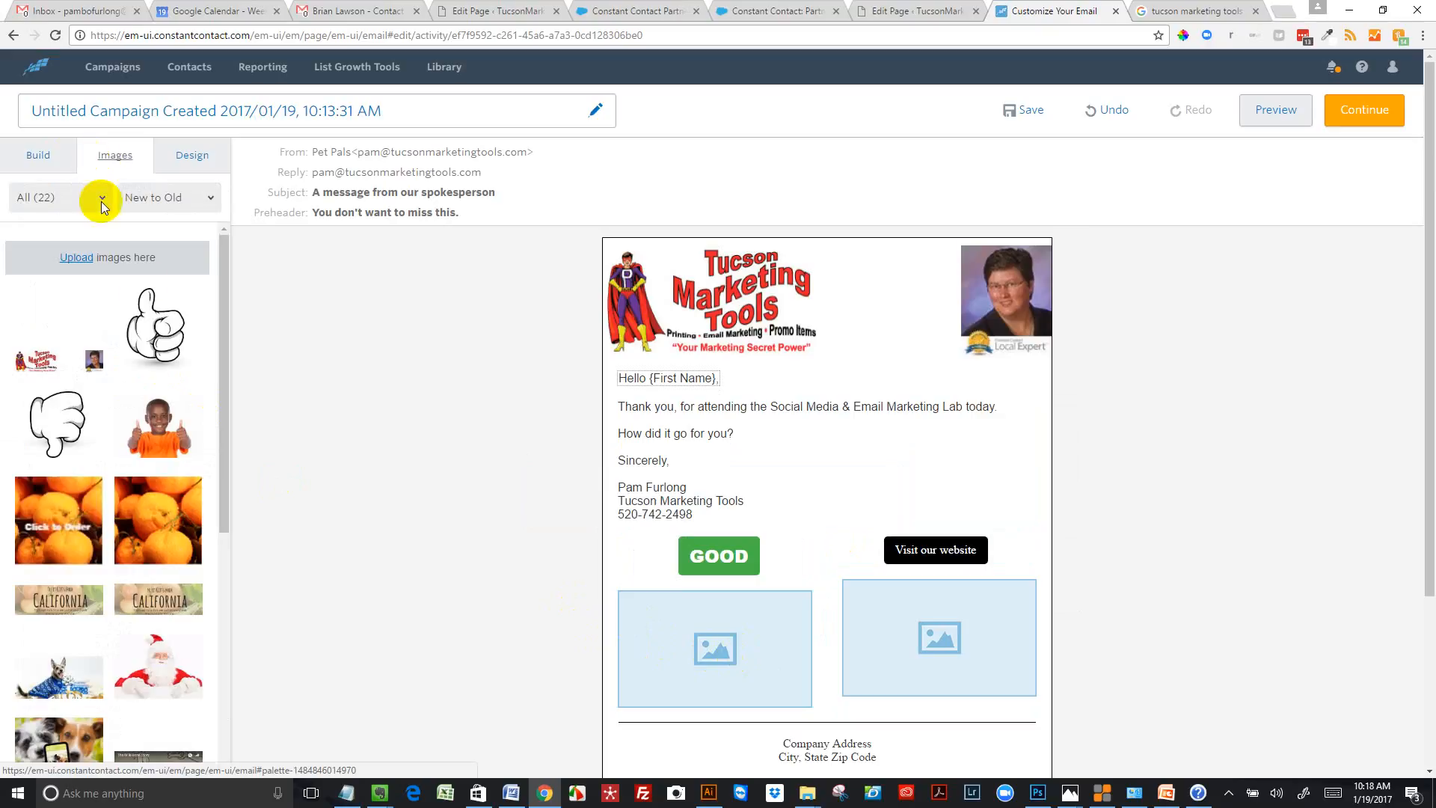
pyautogui.moveTo(153, 328); pyautogui.dragTo(734, 662)
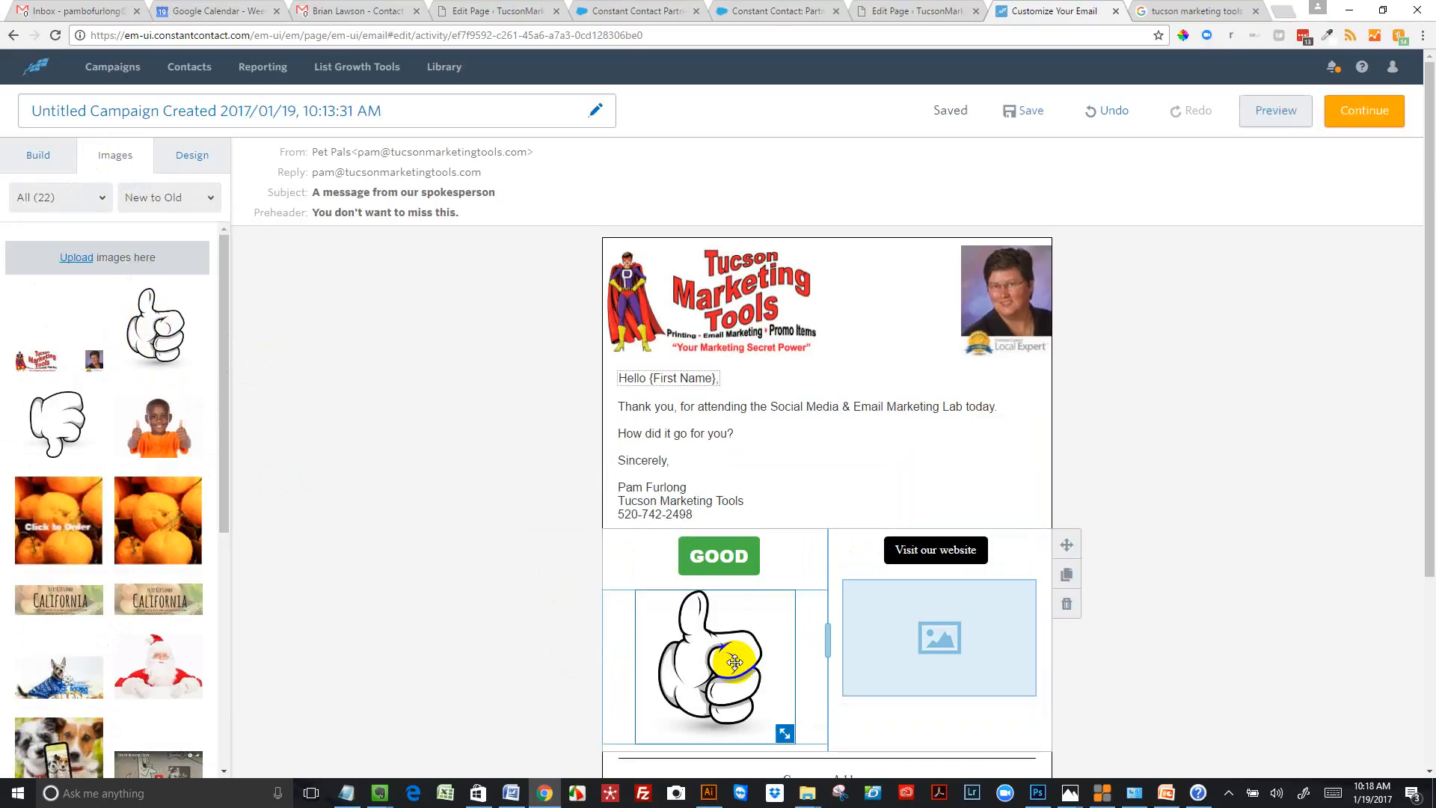
# Link the thumbs-up image to the same Google review web page URL as the GOOD button
pyautogui.click(734, 662)
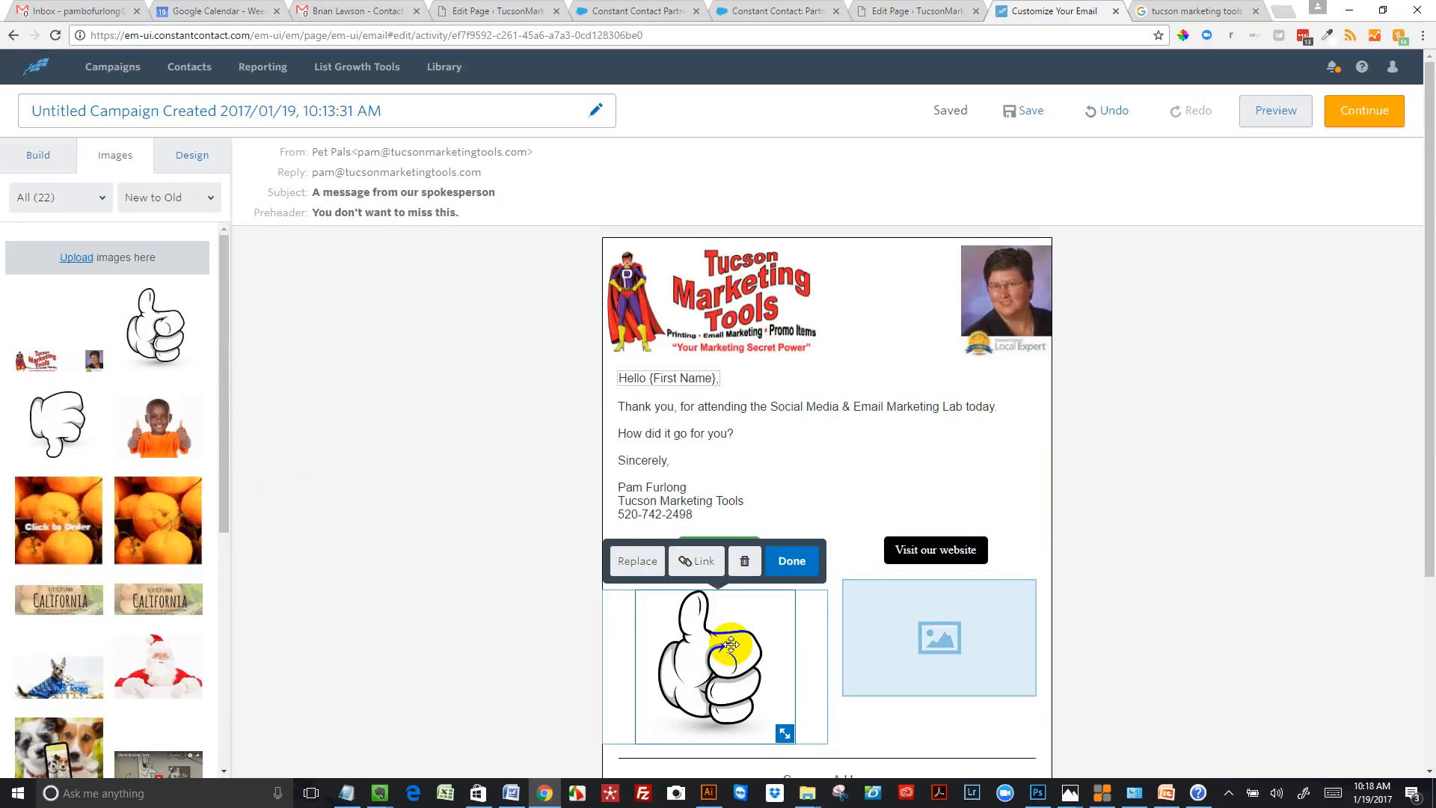
pyautogui.click(703, 565)
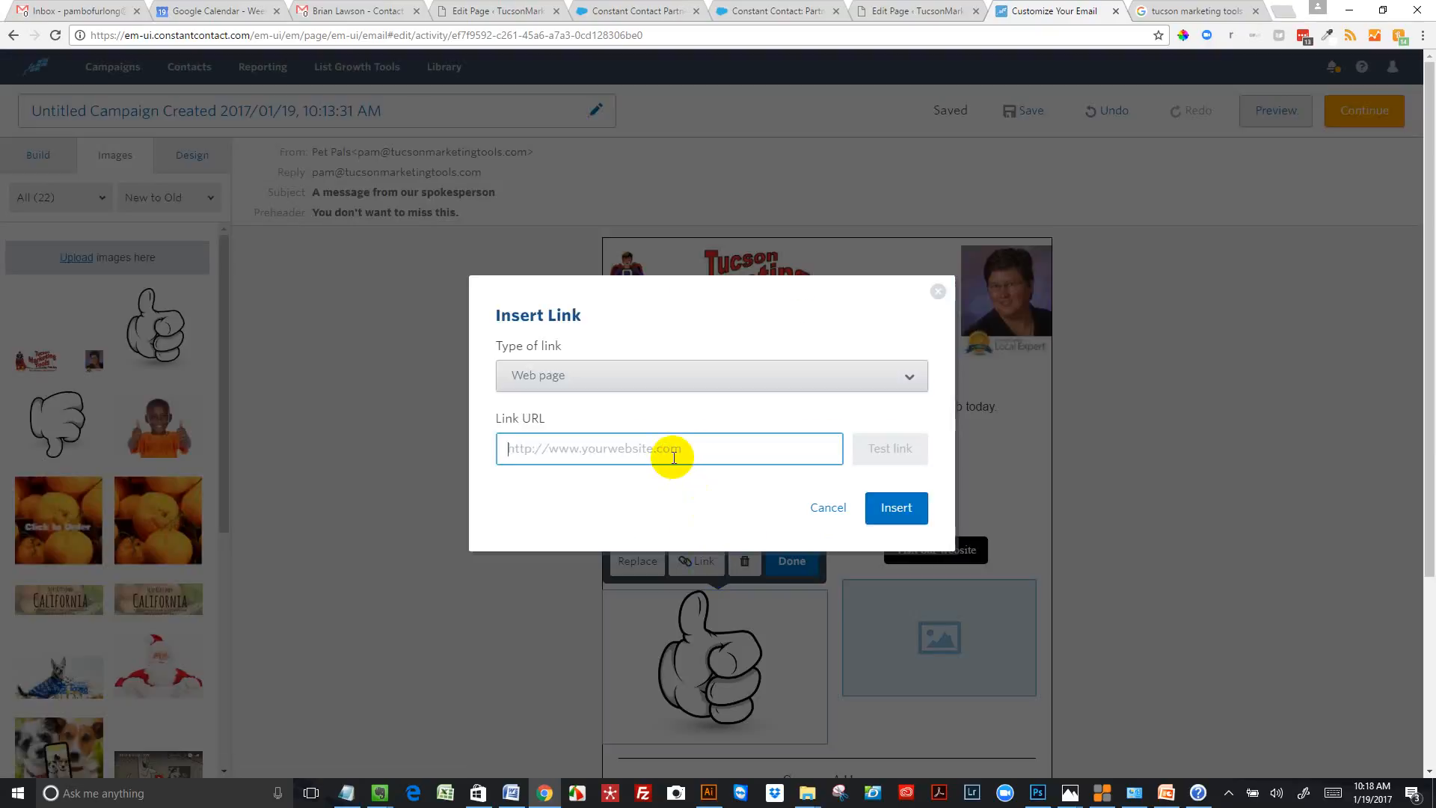
pyautogui.write('https://www.google.com/search?q=tucson%20marketing%20tools&lrd=0x86d672e3f6fe218d:0x4451aa1c43620e52,2,5')
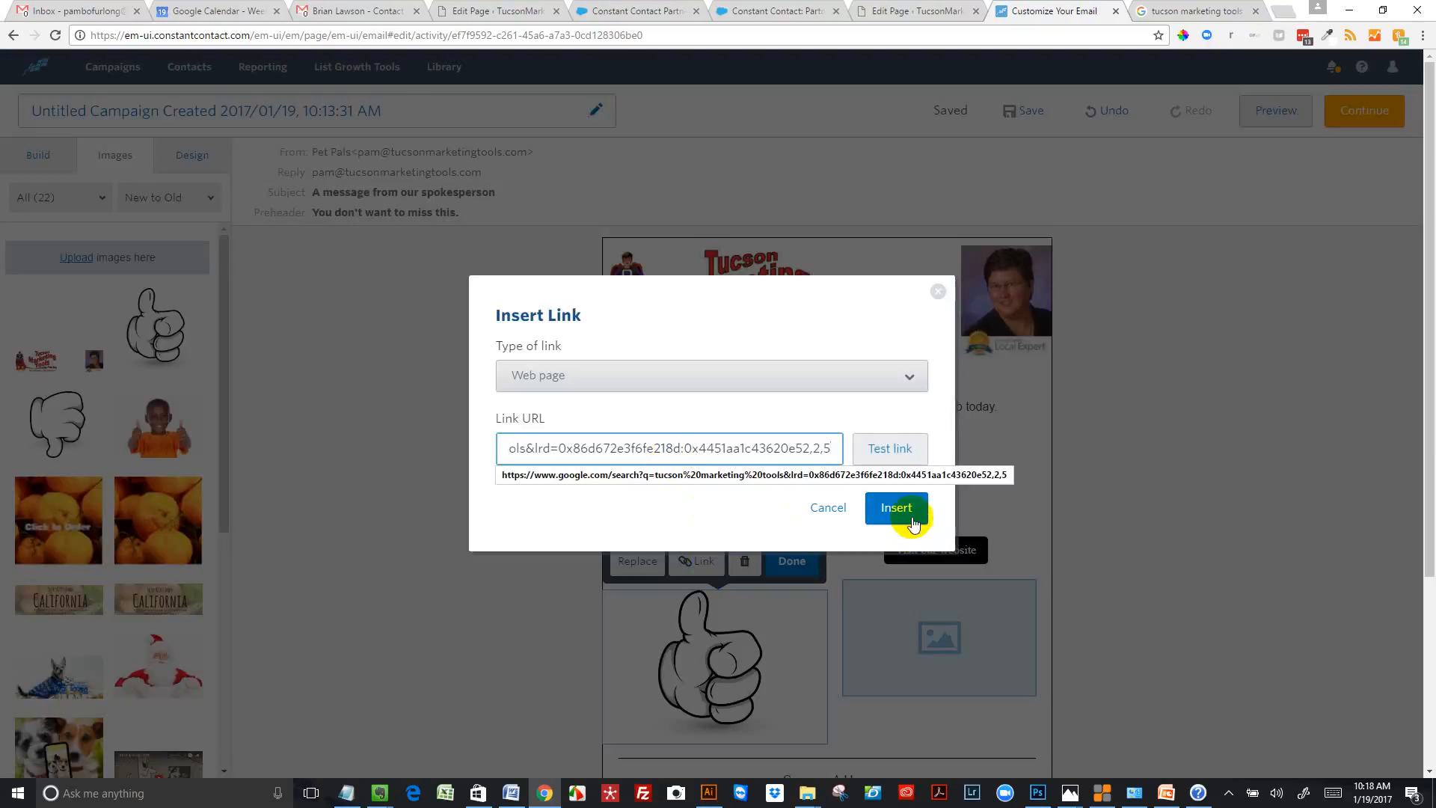
pyautogui.click(897, 509)
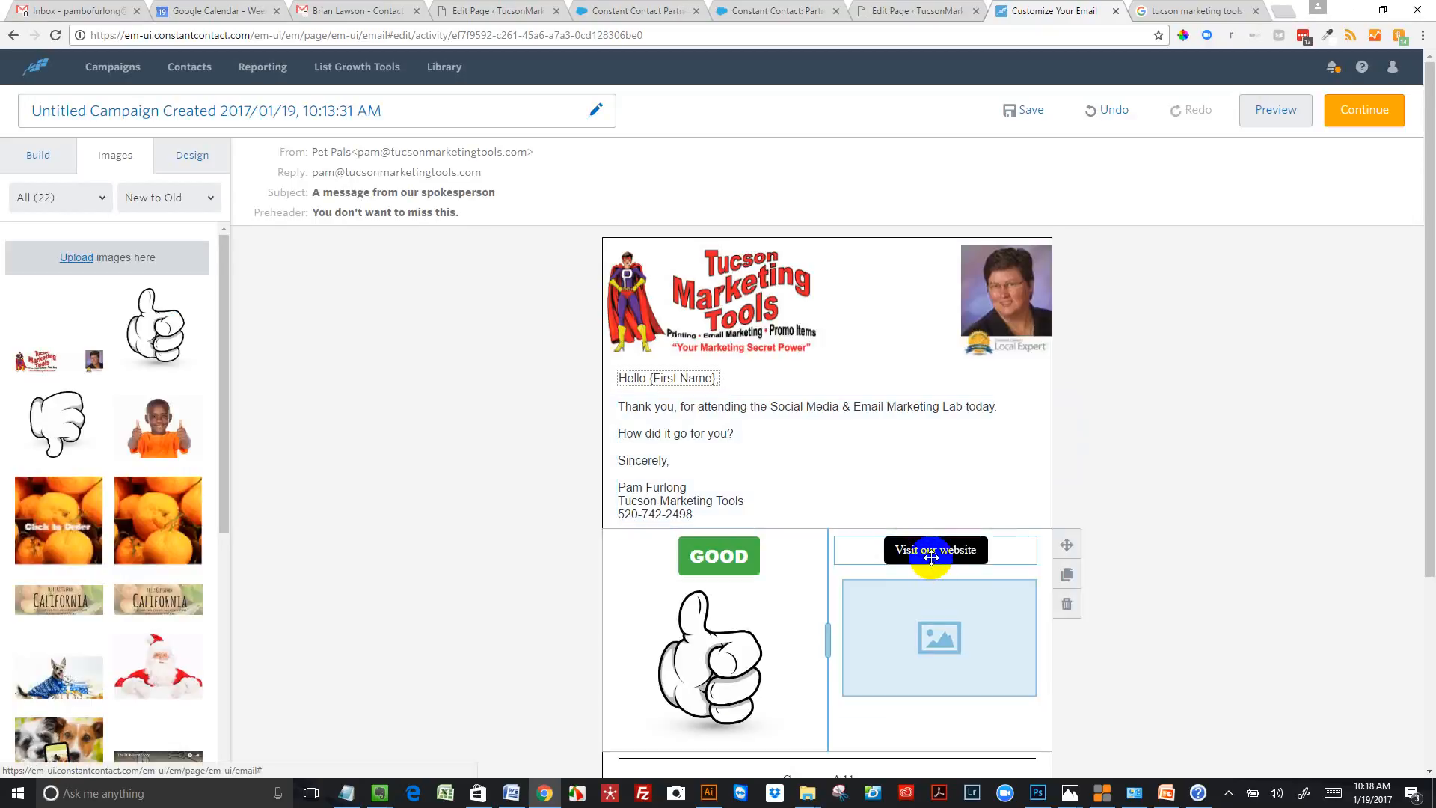
# Change the label of the "Visit our website" button in the second column to "BAD"
pyautogui.click(933, 555)
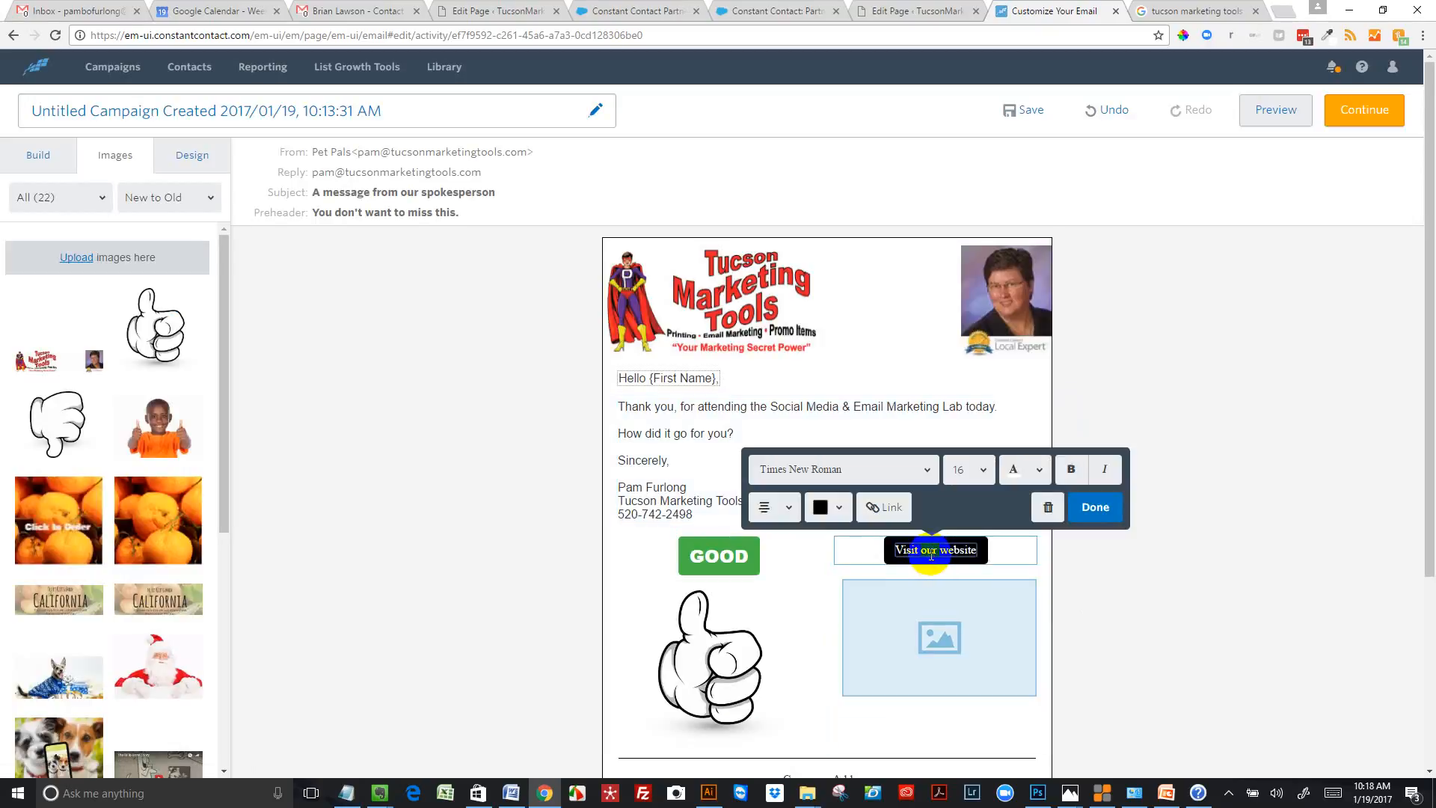
pyautogui.tripleClick(929, 553)
pyautogui.write('BAD')
# Set the BAD button's font to Arial Black and its background colour to the orange-red among the recent colours
pyautogui.doubleClick(930, 554)
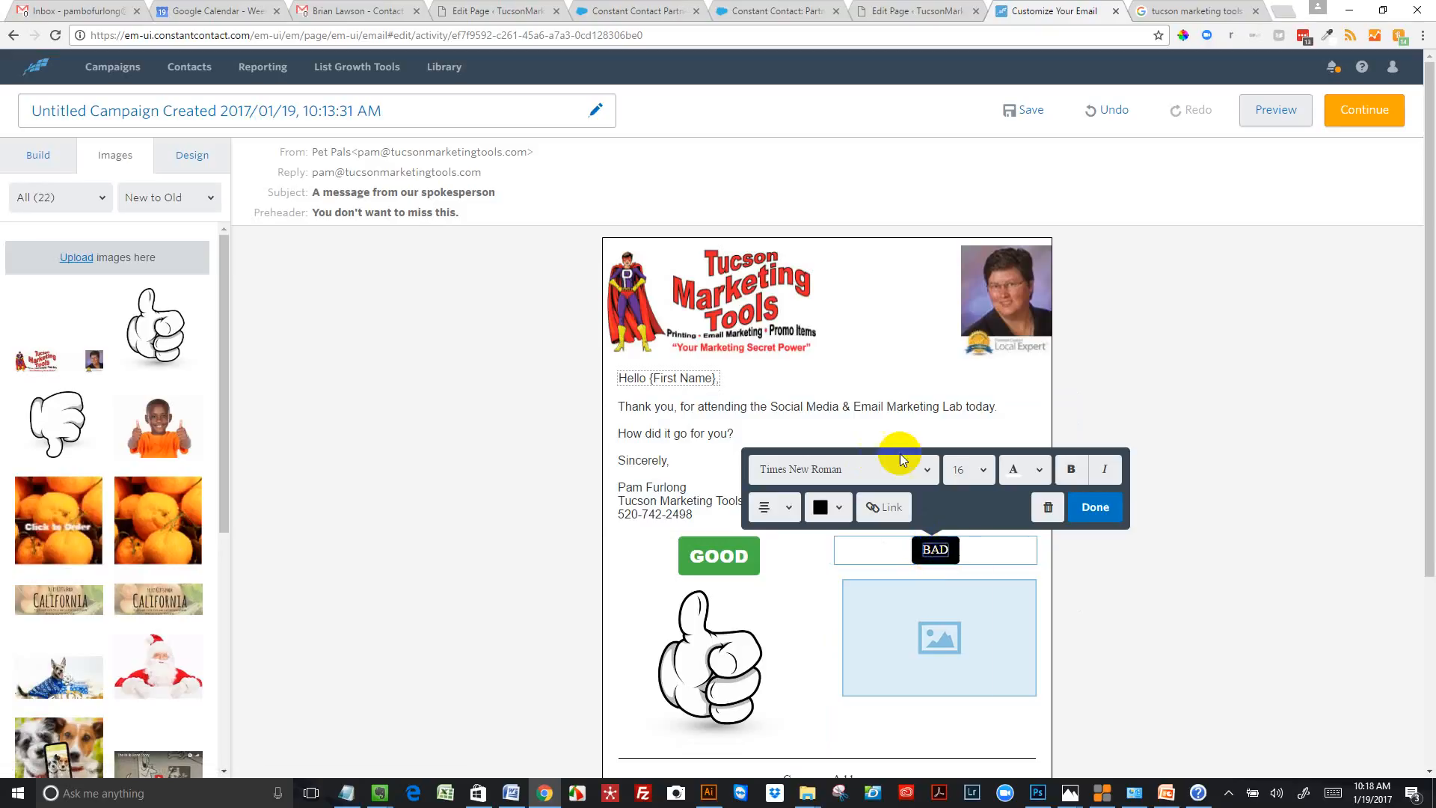
pyautogui.click(926, 470)
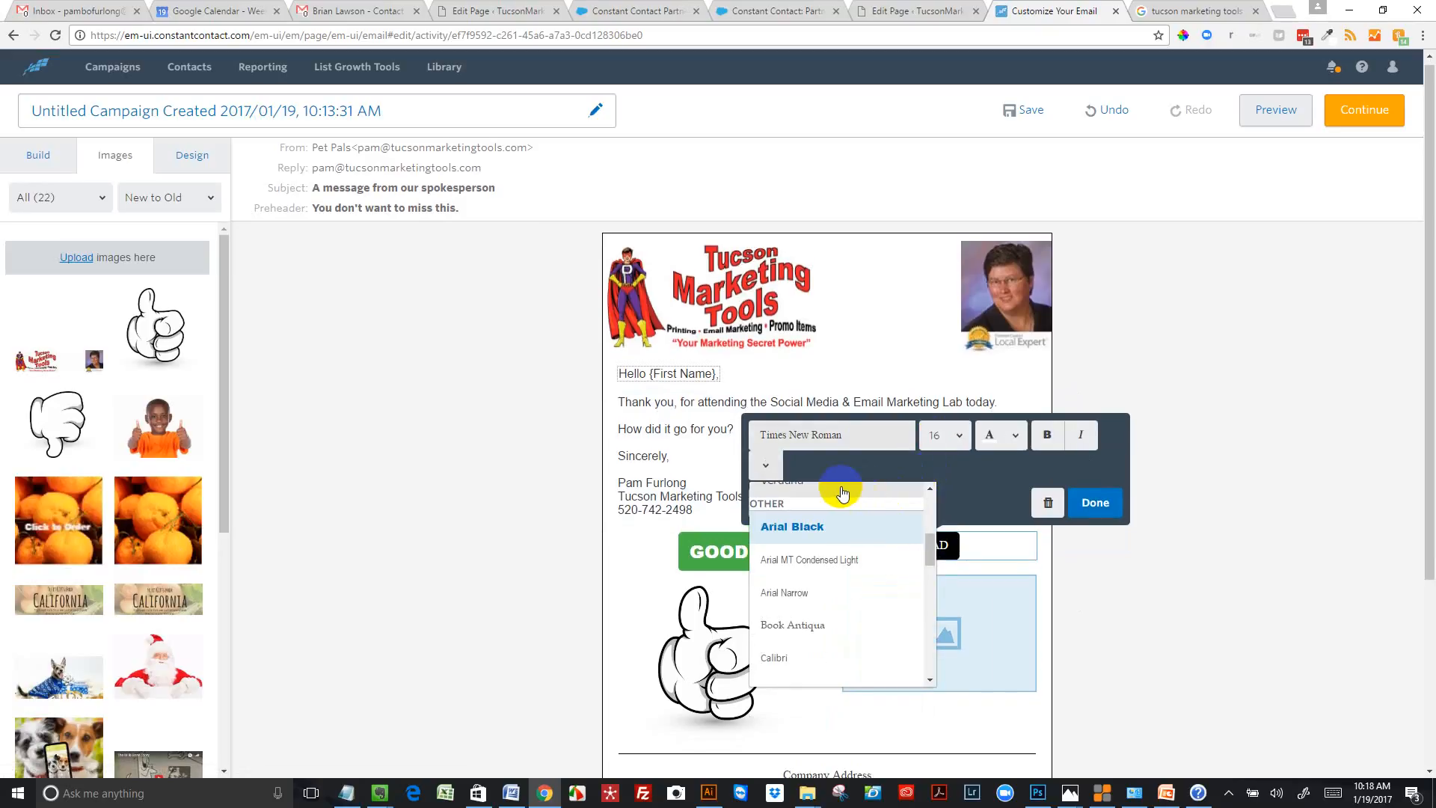
pyautogui.click(835, 527)
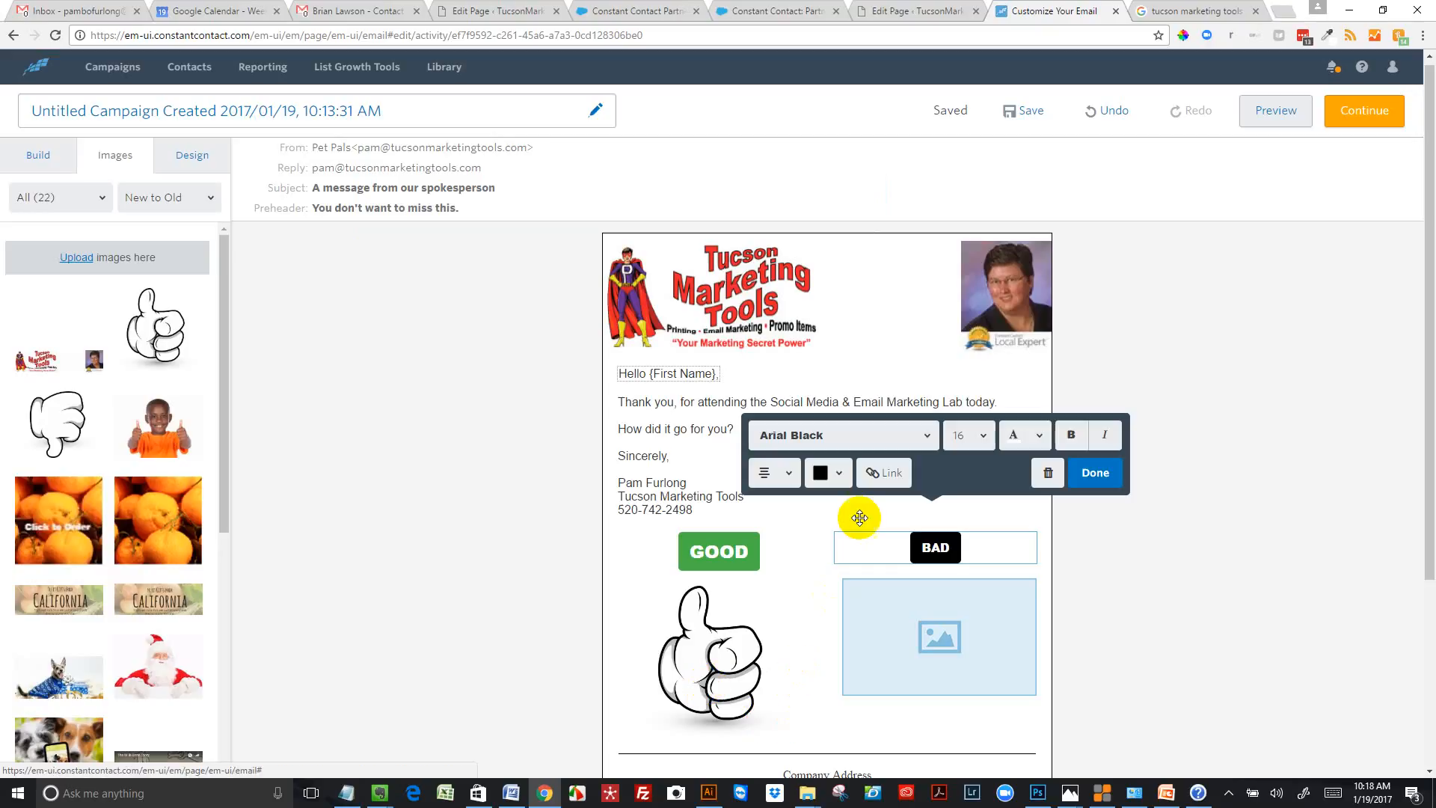
pyautogui.click(841, 473)
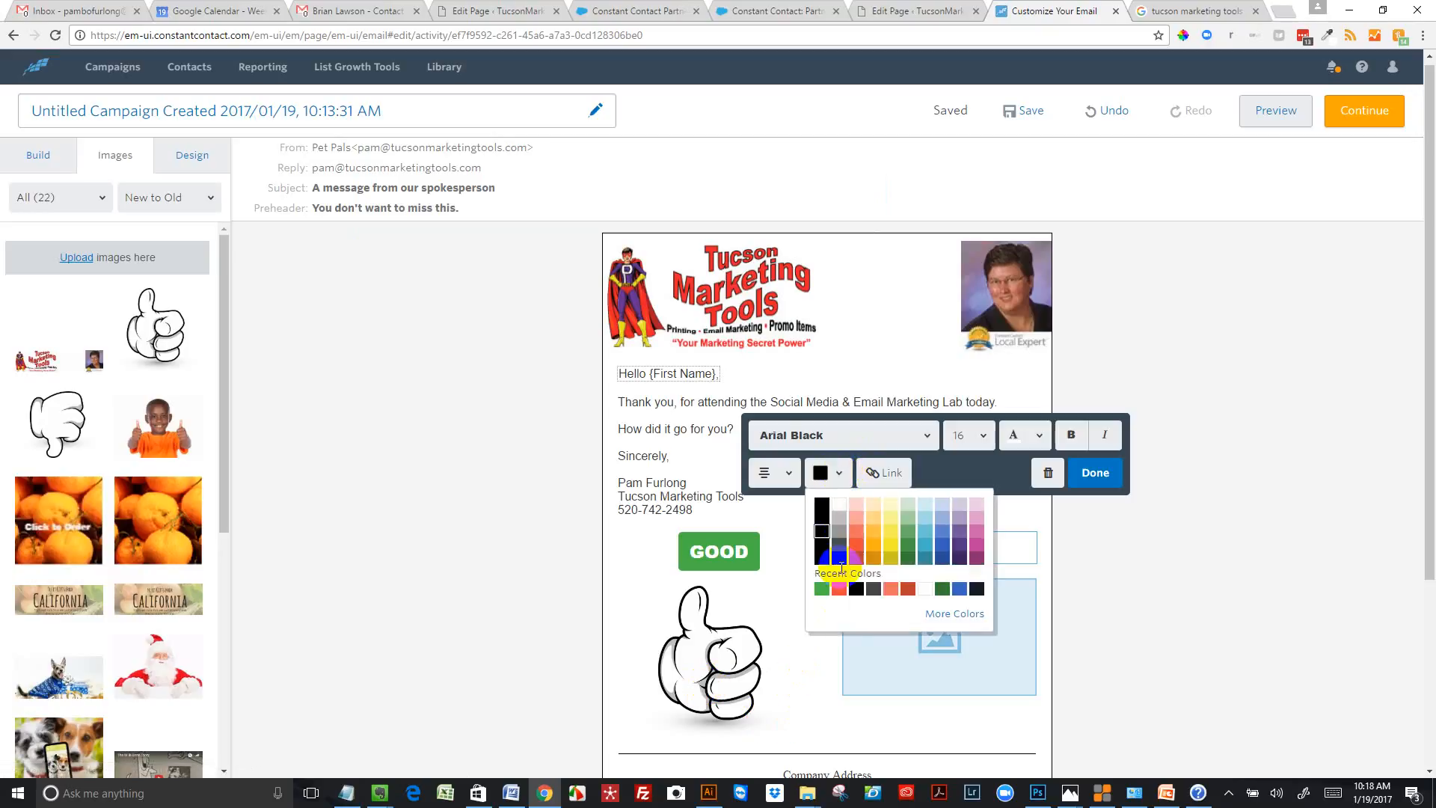
pyautogui.click(840, 591)
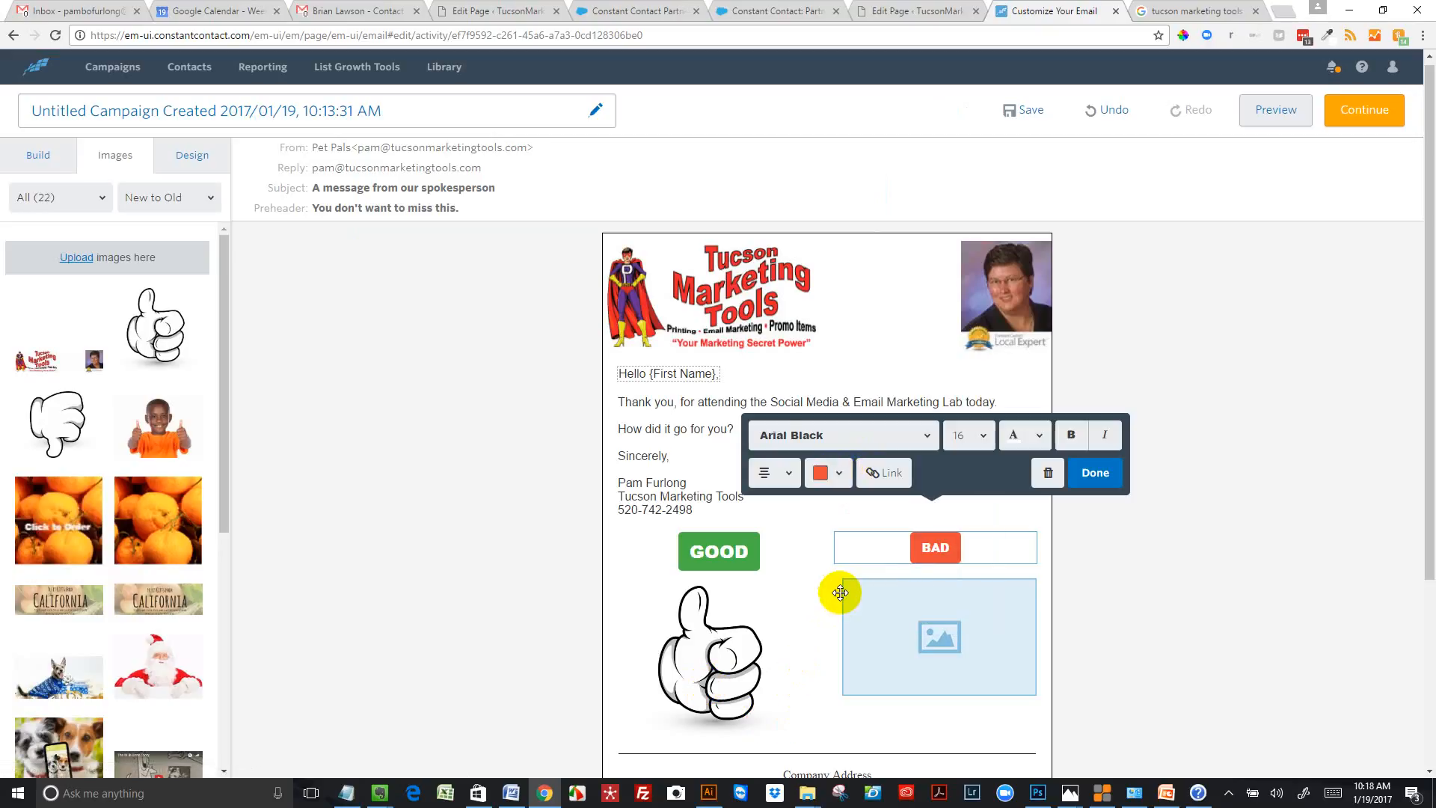
# Link the BAD button to the business owner's e-mail address, using the Email address (mail to email address) link type
pyautogui.click(886, 472)
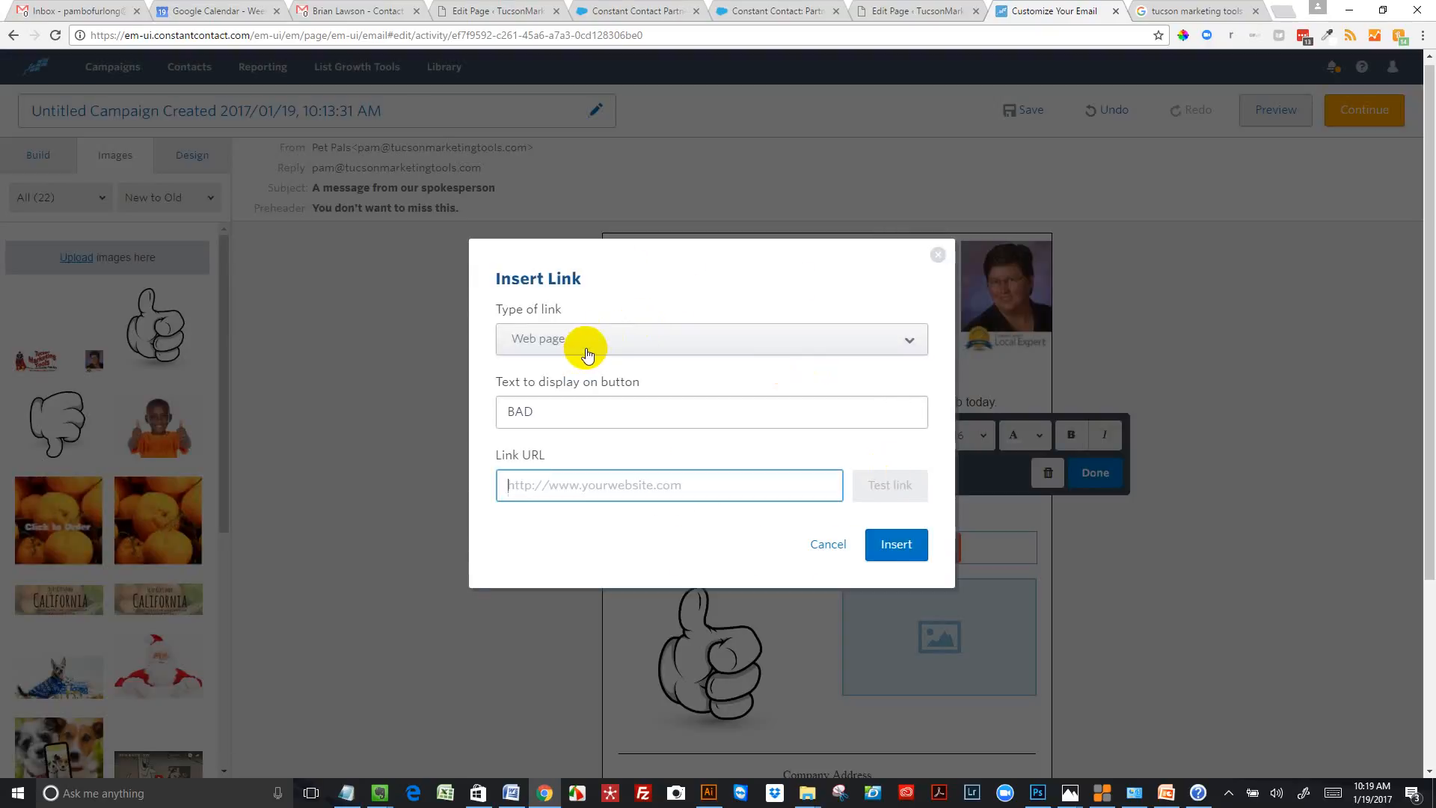
pyautogui.click(914, 349)
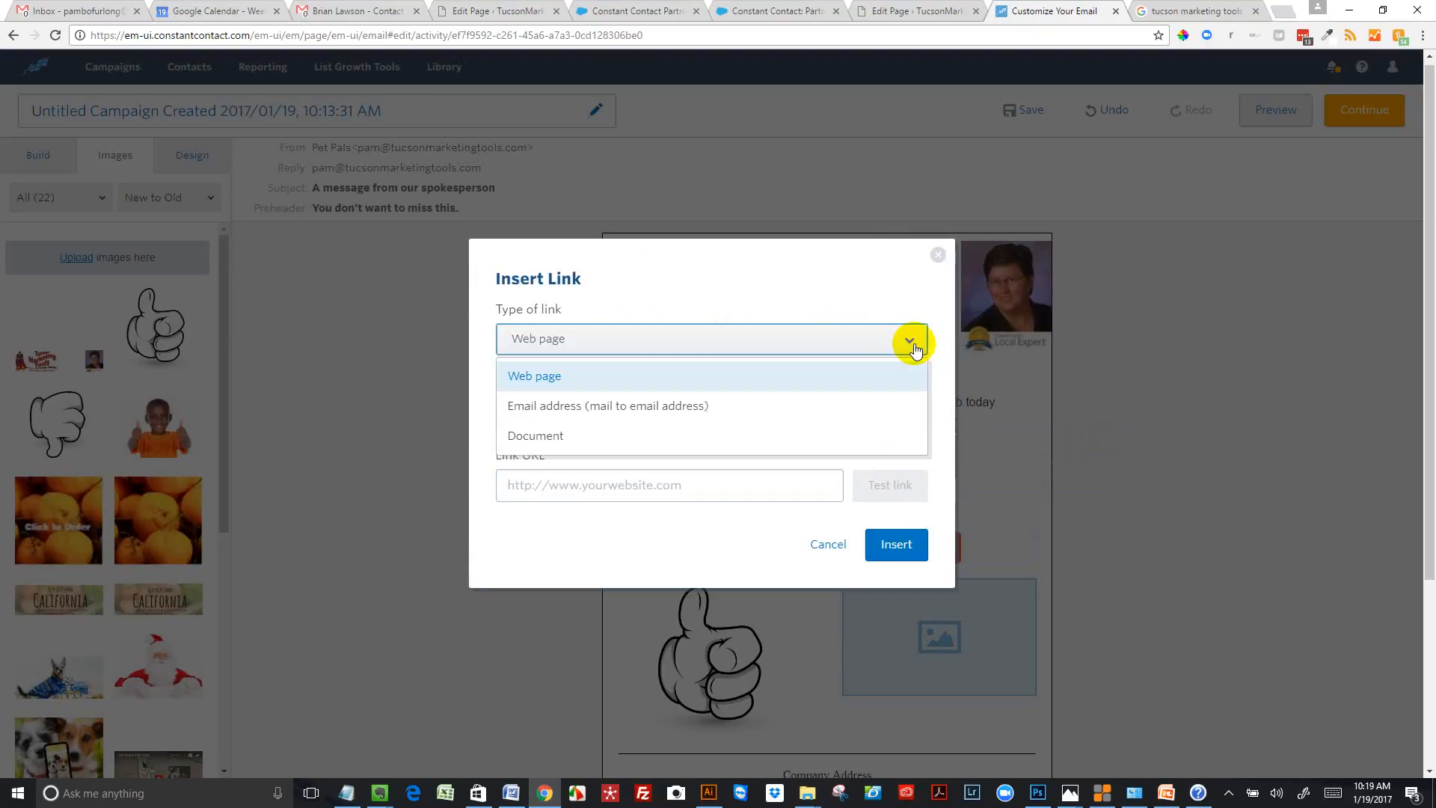
pyautogui.click(797, 411)
pyautogui.click(716, 486)
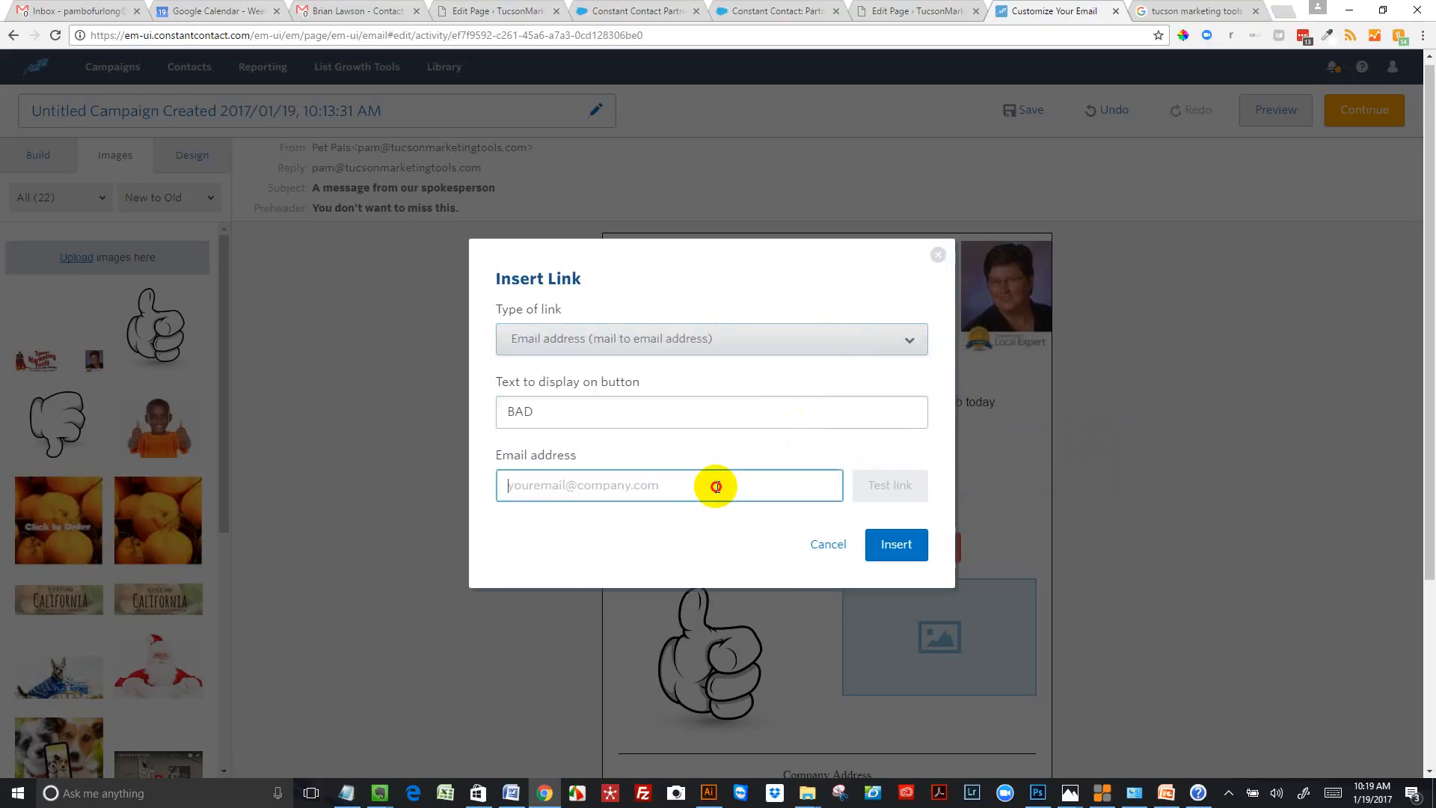
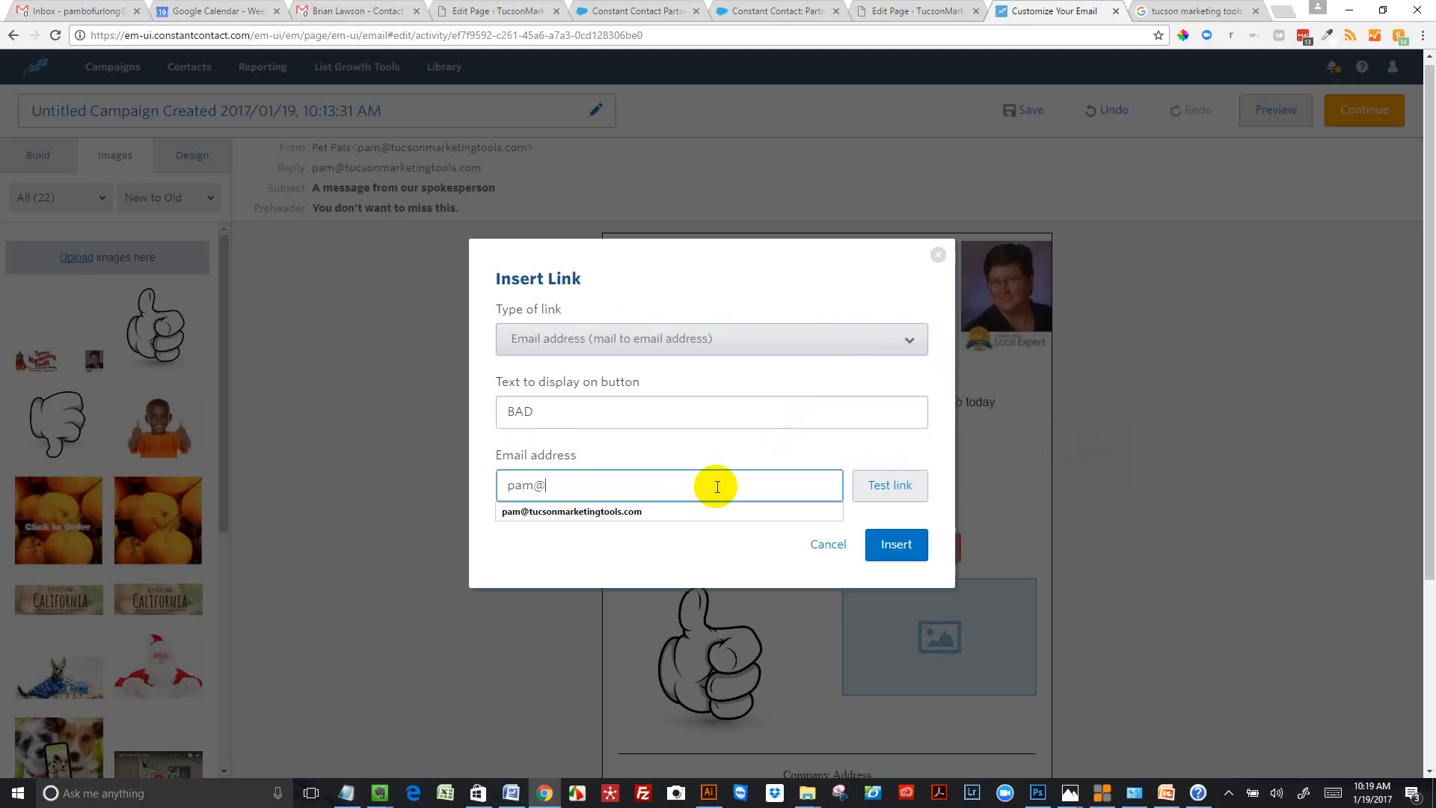
pyautogui.click(691, 514)
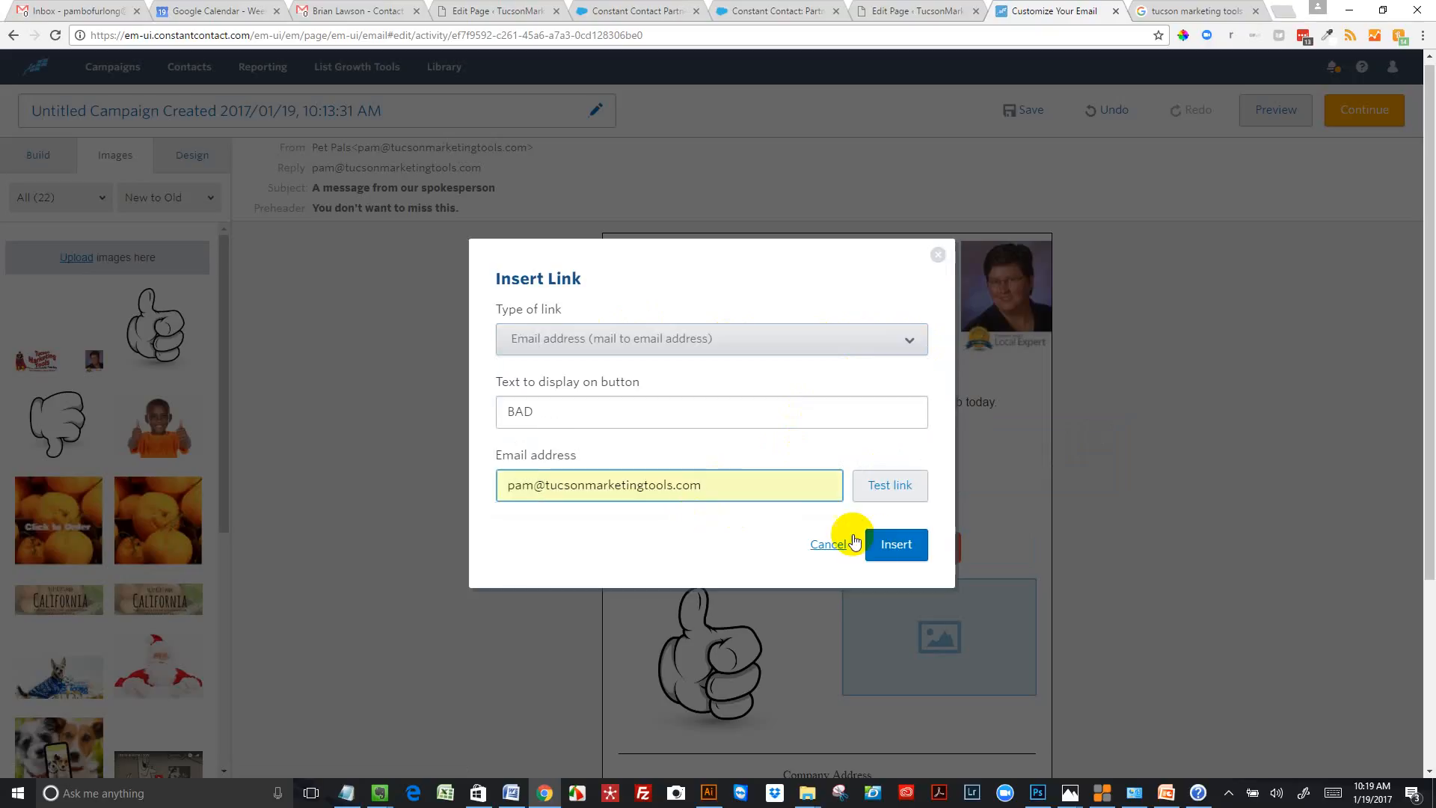
pyautogui.click(884, 546)
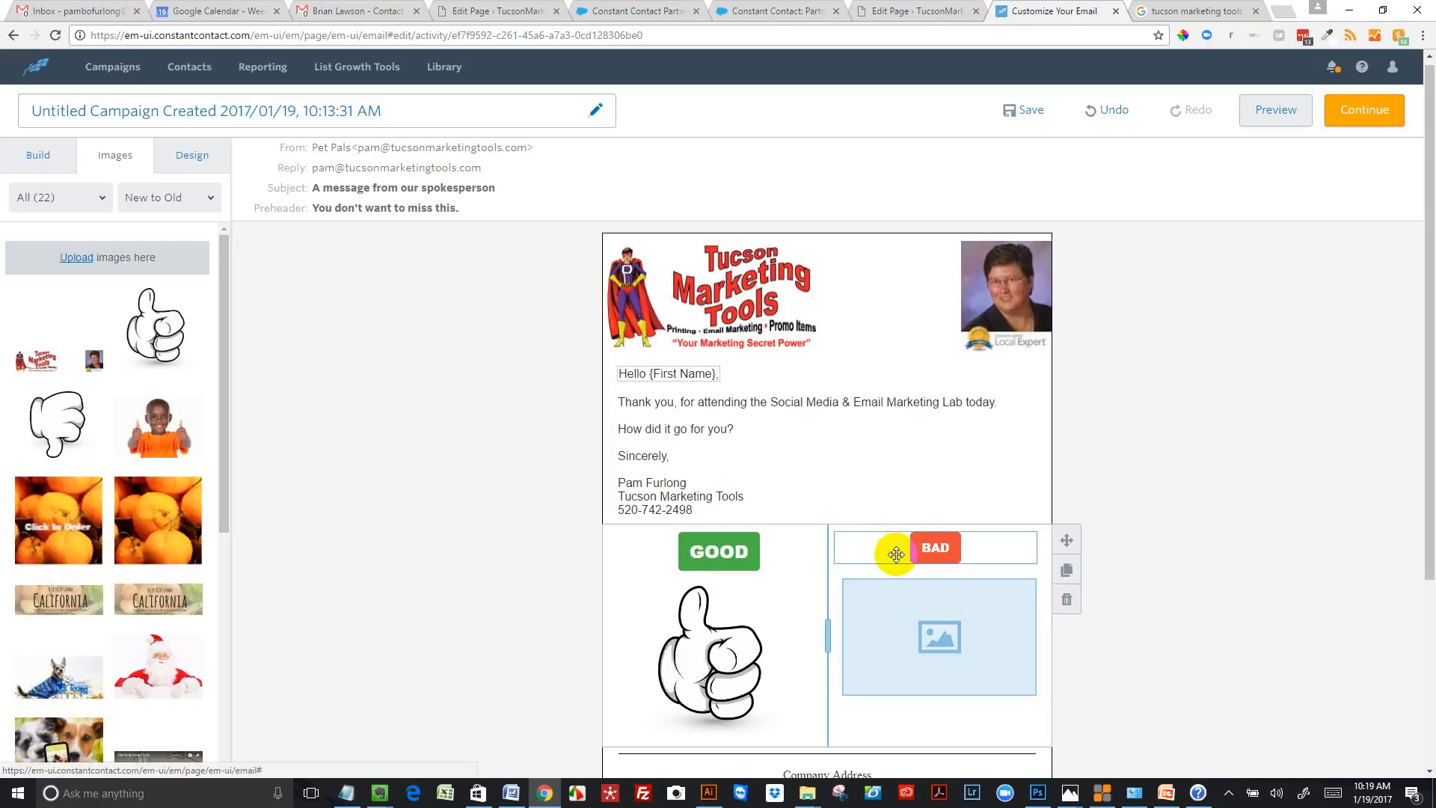
# Insert the cartoon thumbs-down image from the library into the placeholder below the BAD button and select the placed image
pyautogui.click(944, 620)
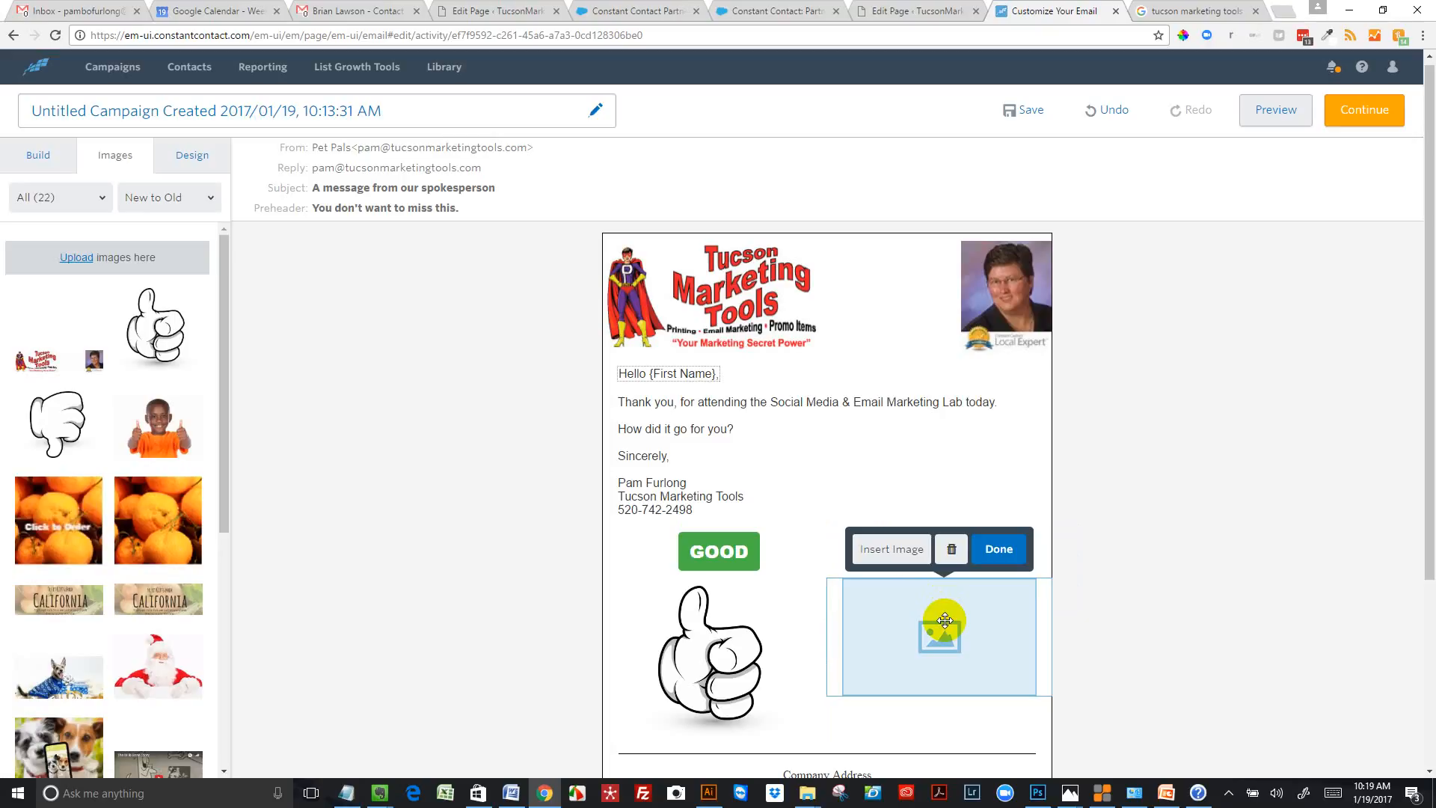
pyautogui.click(890, 551)
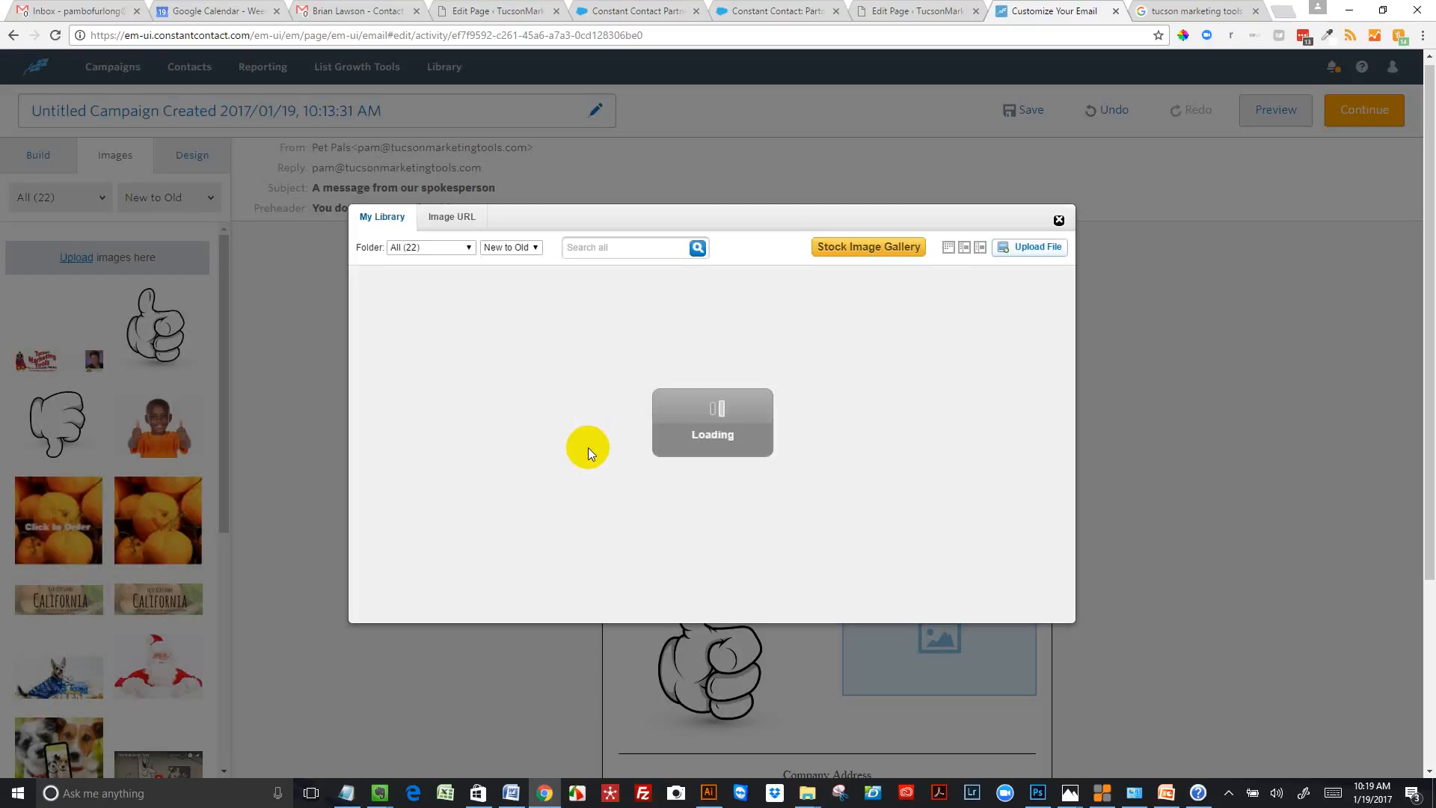
pyautogui.click(667, 327)
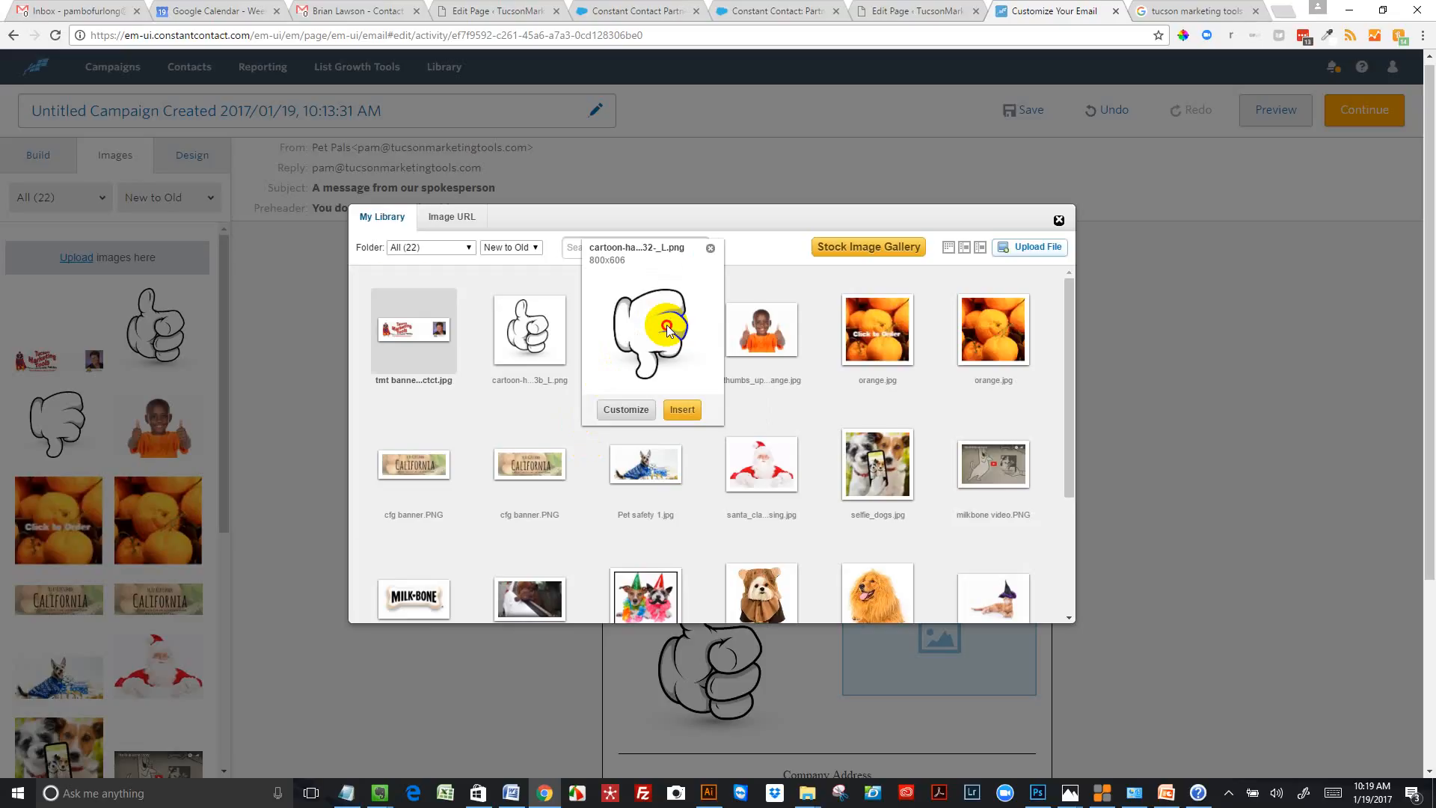
pyautogui.click(666, 327)
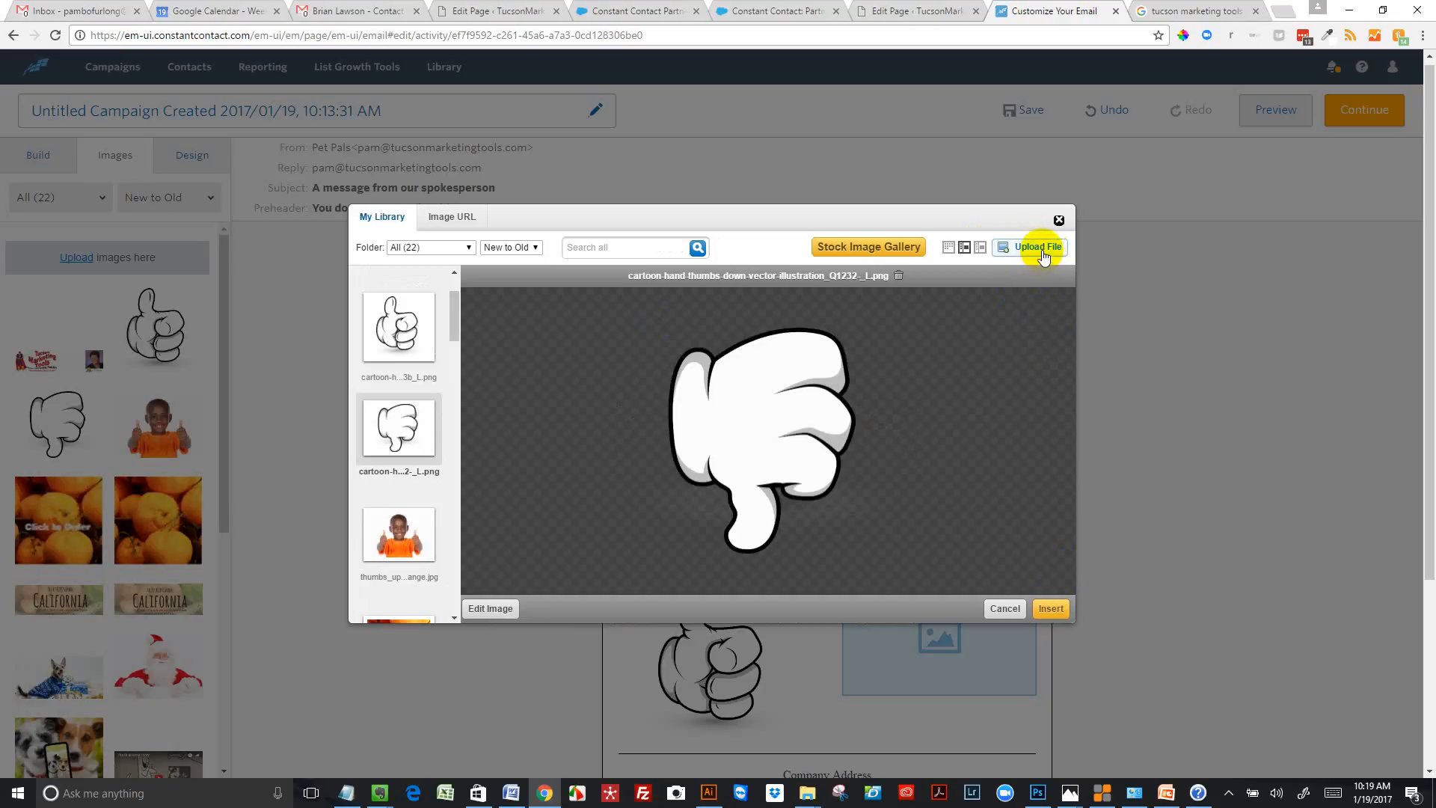
pyautogui.click(1051, 607)
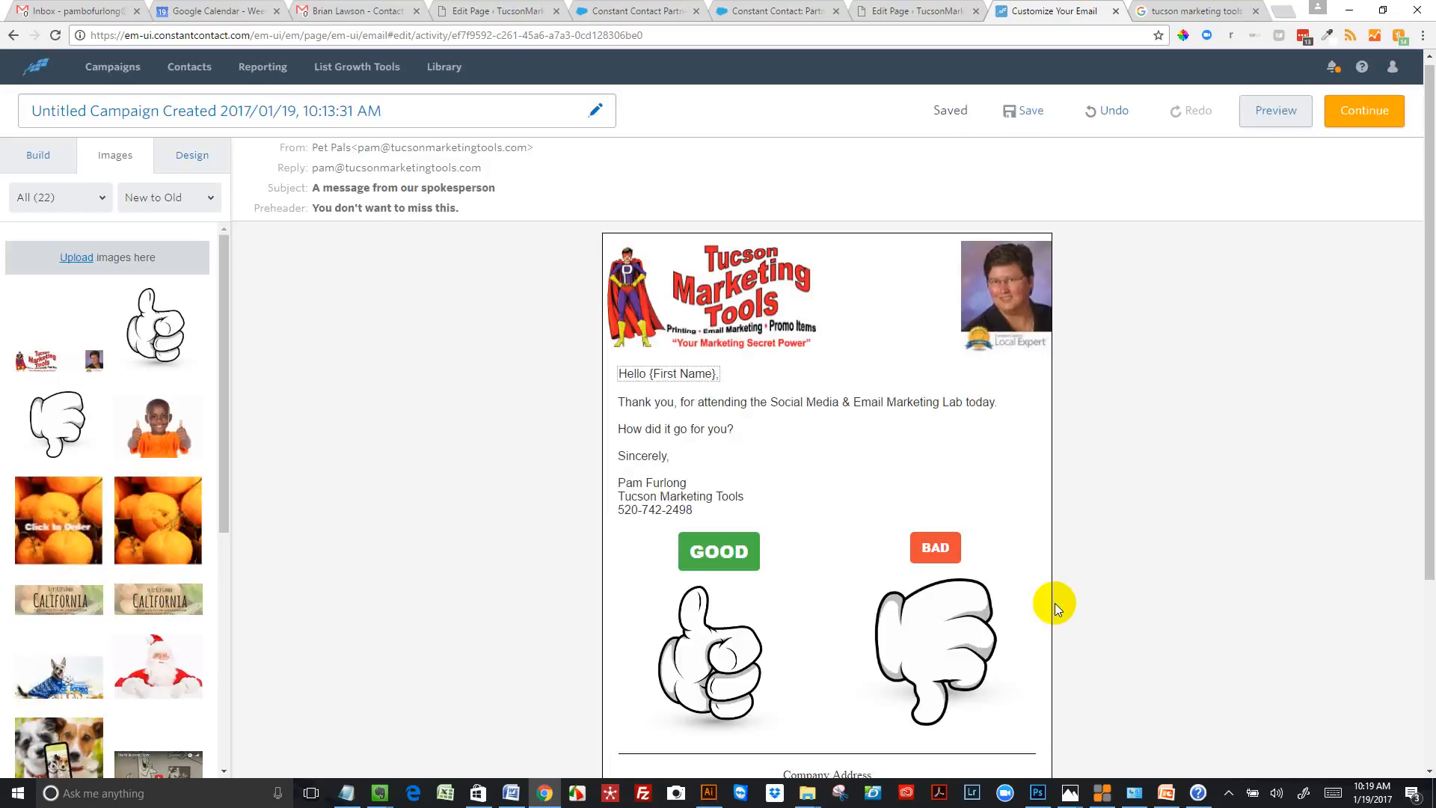
pyautogui.click(946, 641)
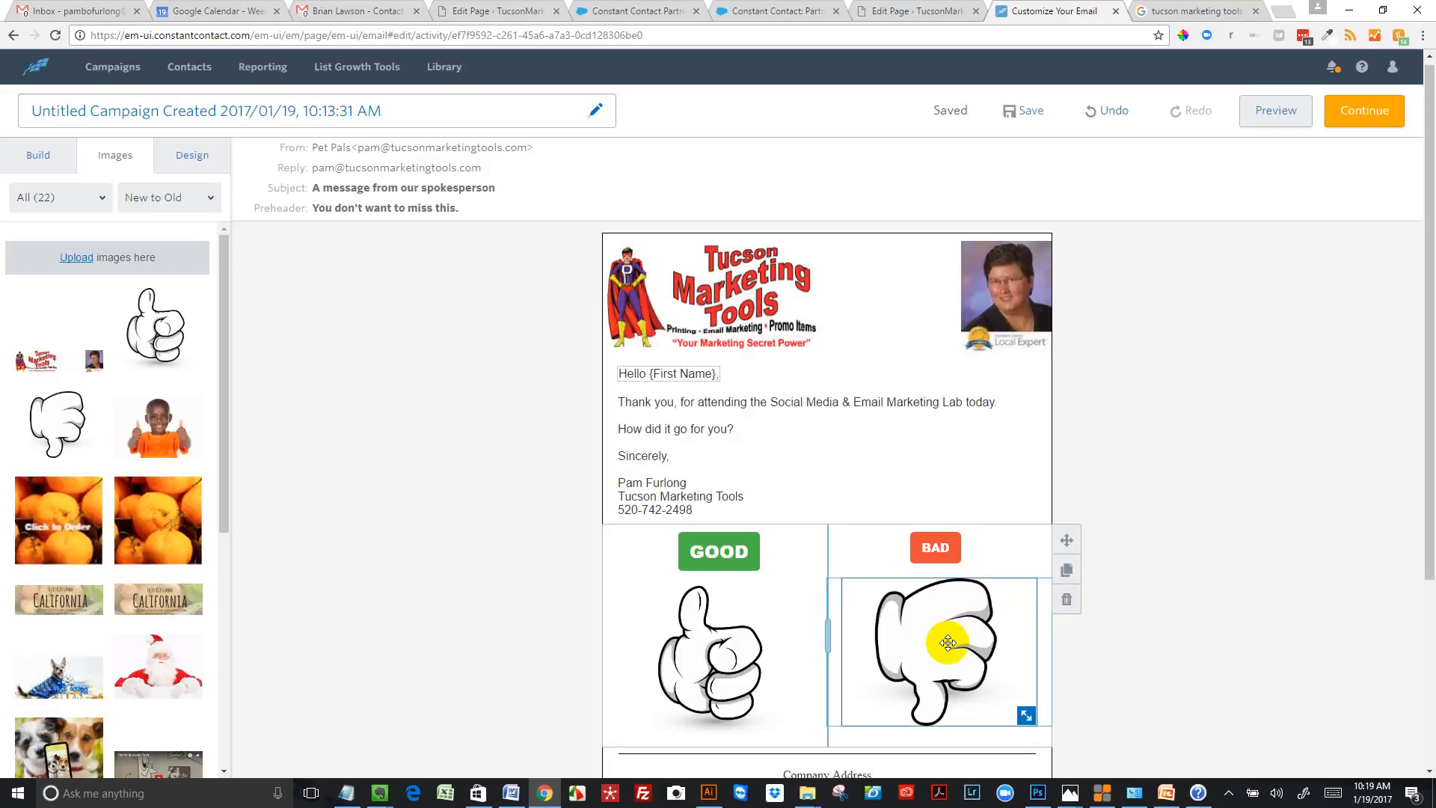
# Link the thumbs-down image to the business owner's e-mail address, using the Email address (mail to email address) link type
pyautogui.doubleClick(946, 642)
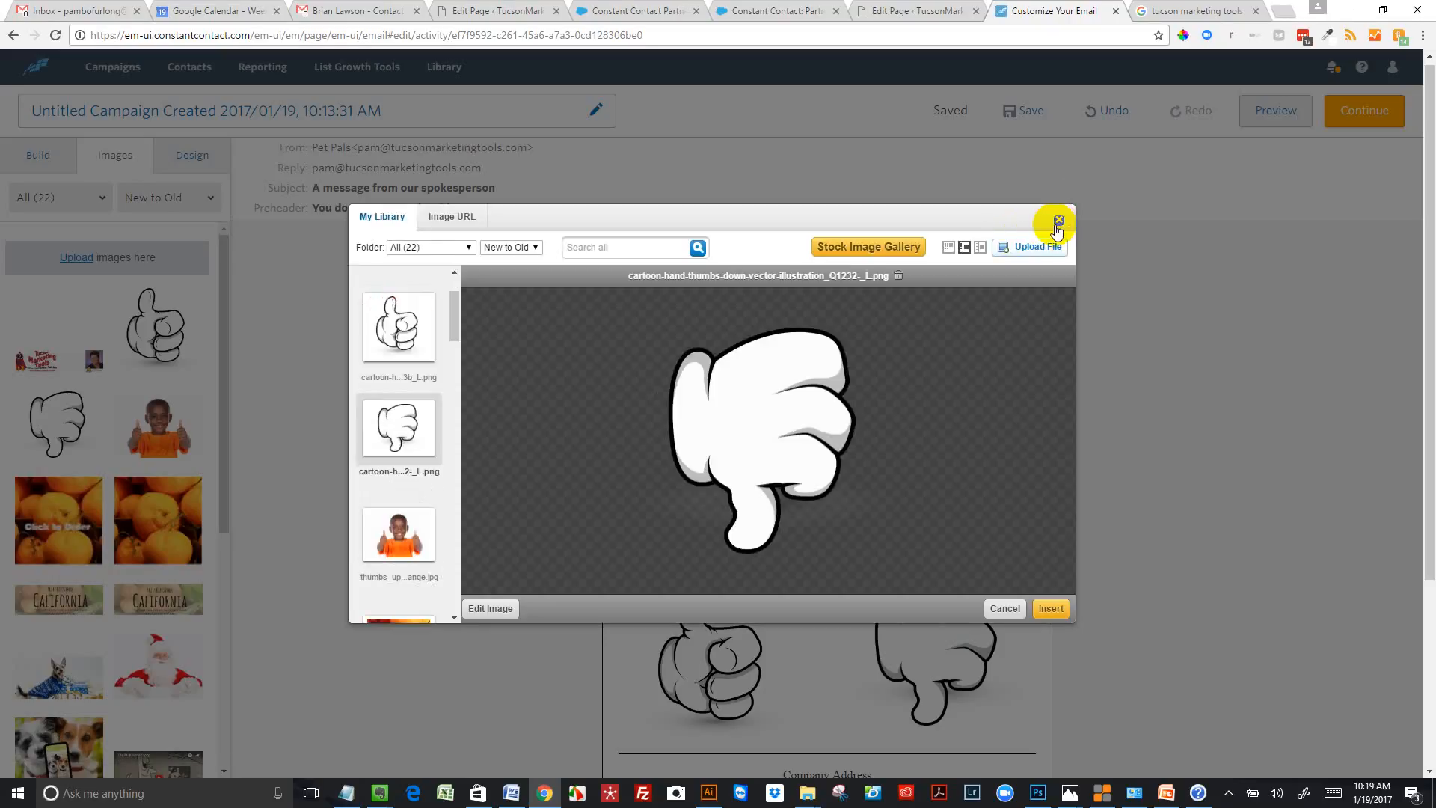
pyautogui.click(1058, 221)
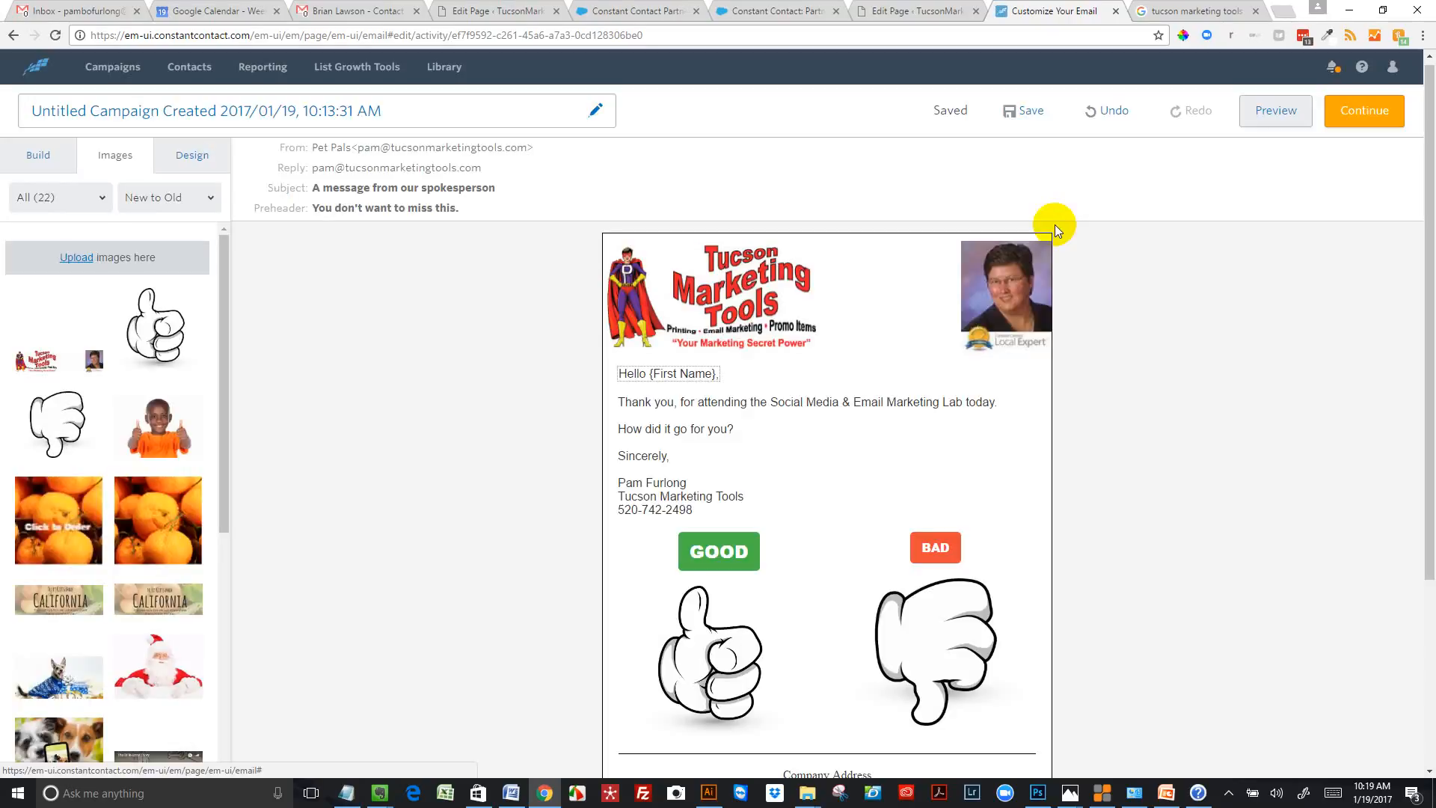
pyautogui.click(938, 623)
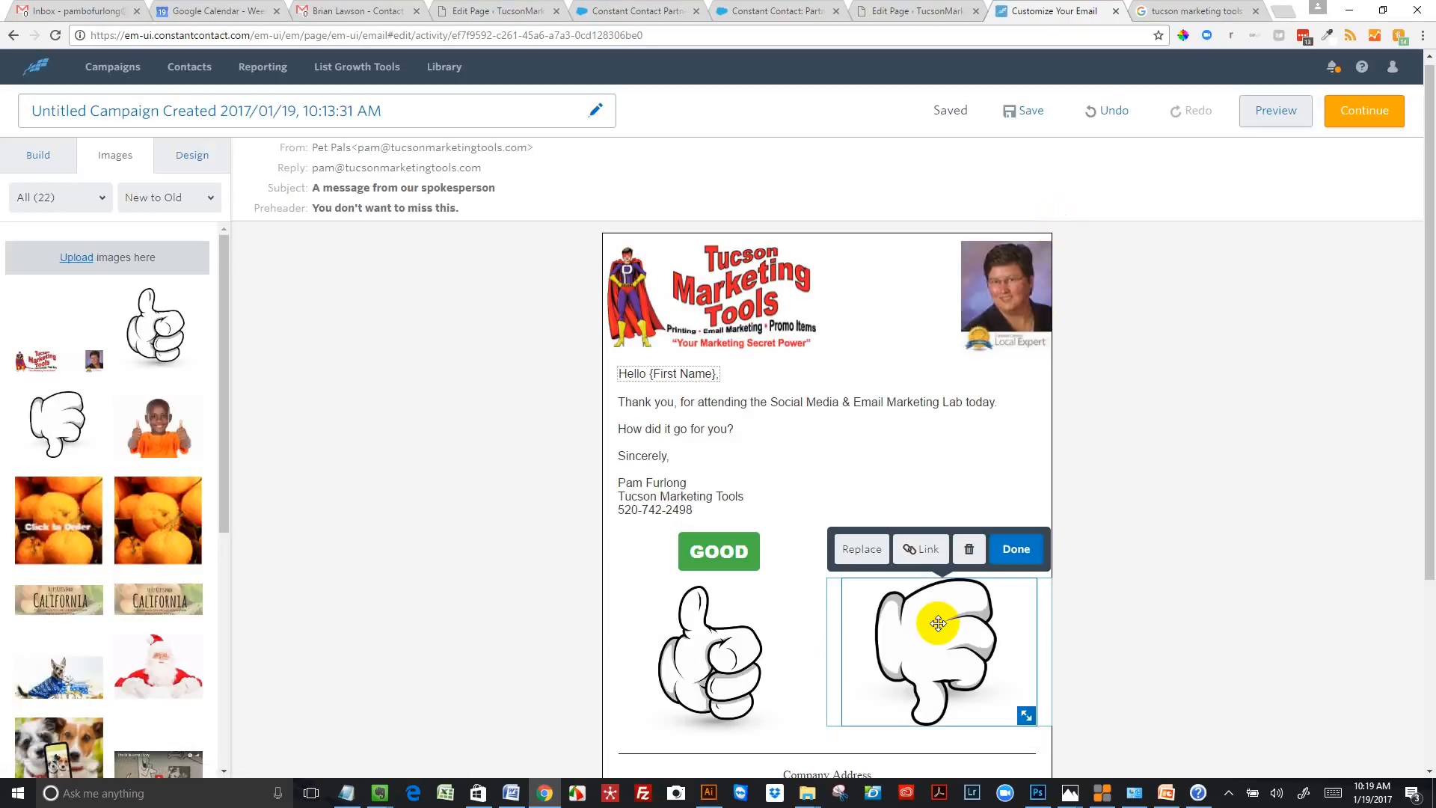
pyautogui.click(922, 549)
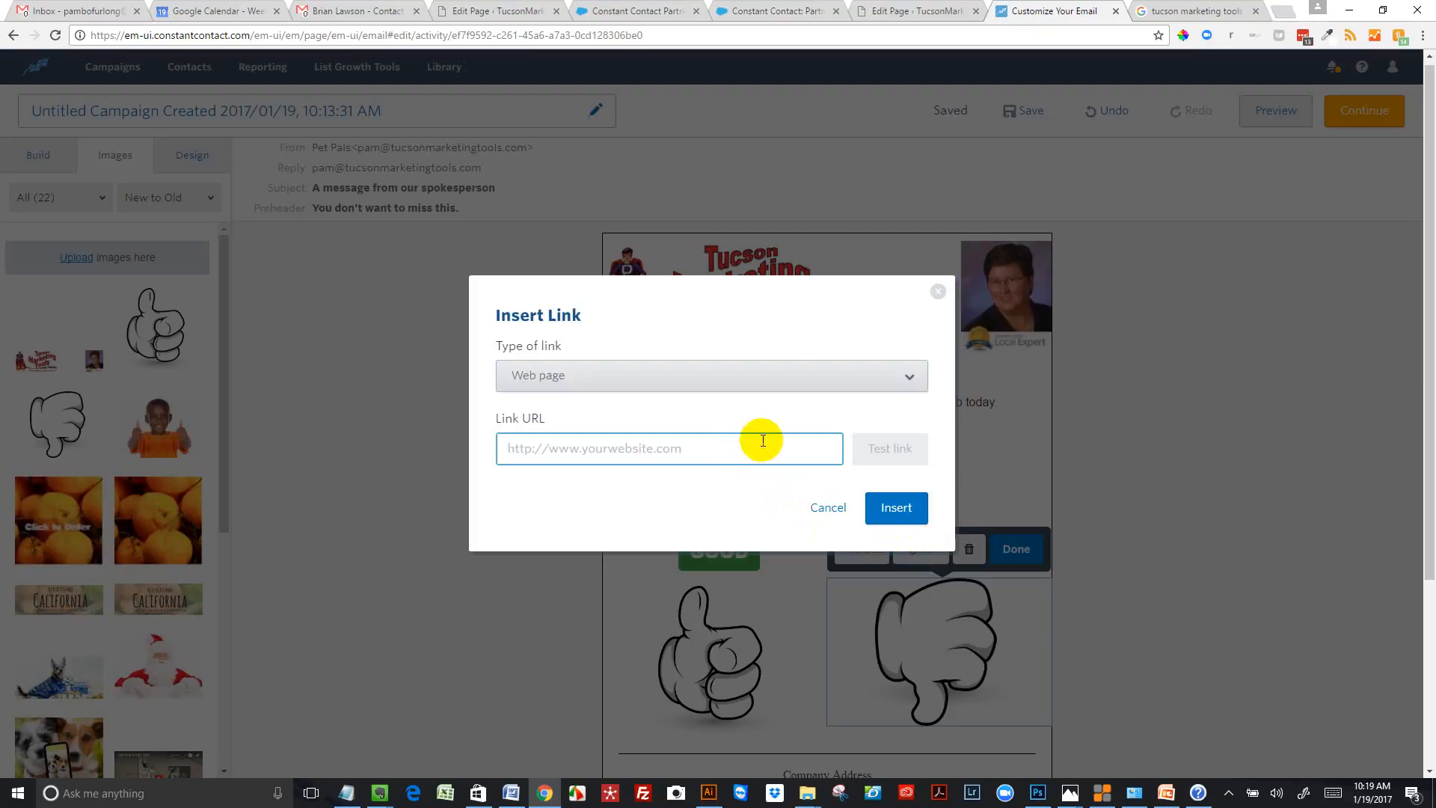
pyautogui.click(907, 378)
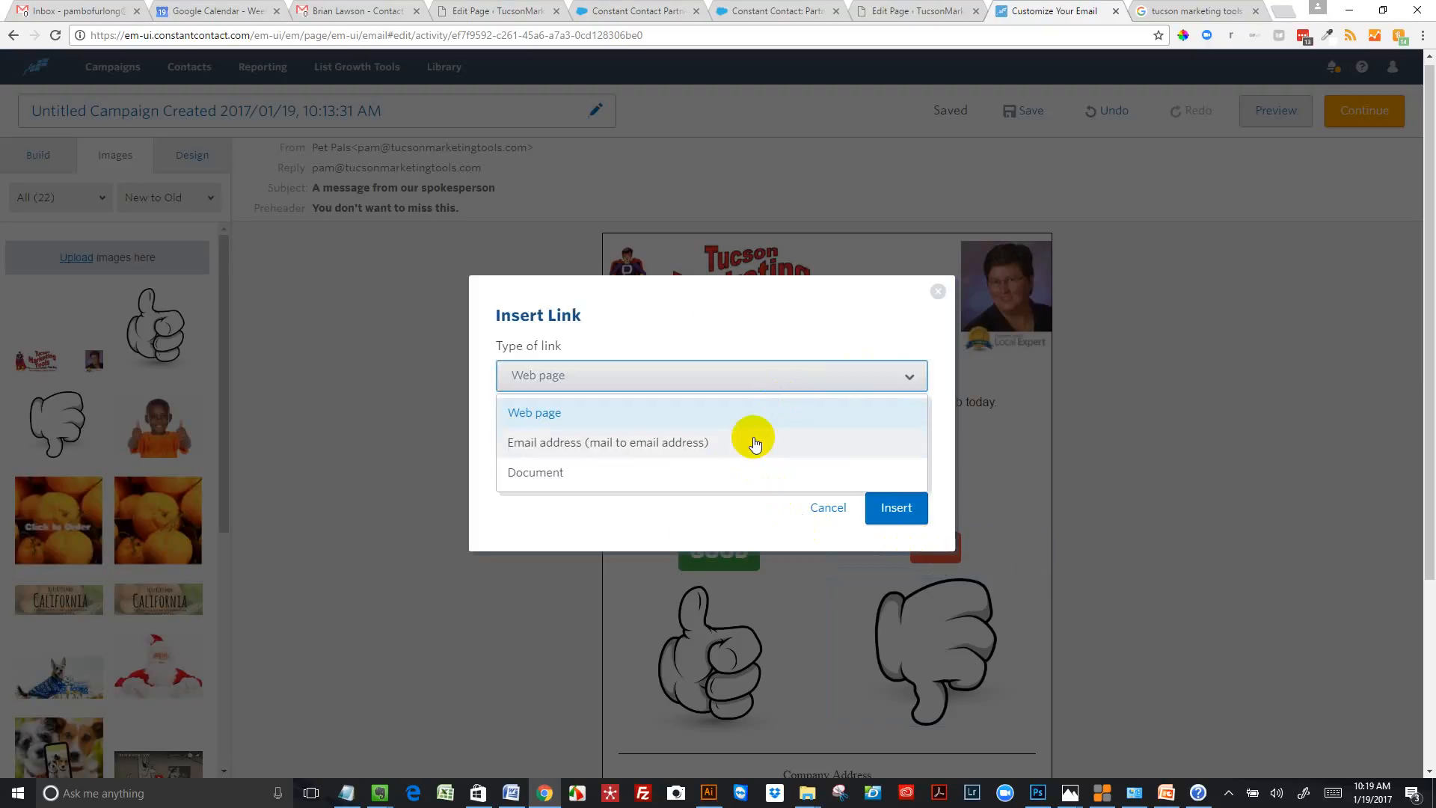
pyautogui.click(751, 443)
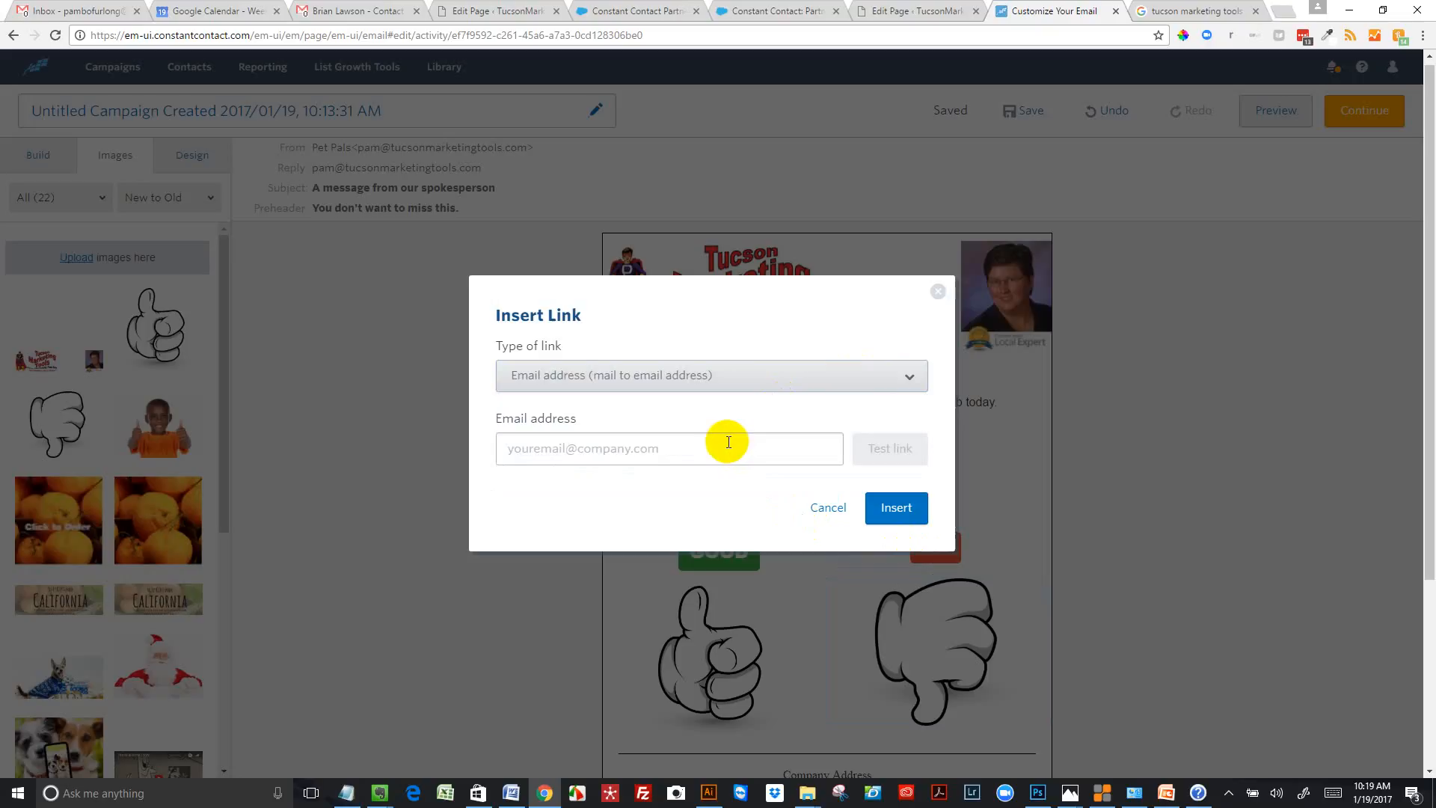
pyautogui.click(727, 442)
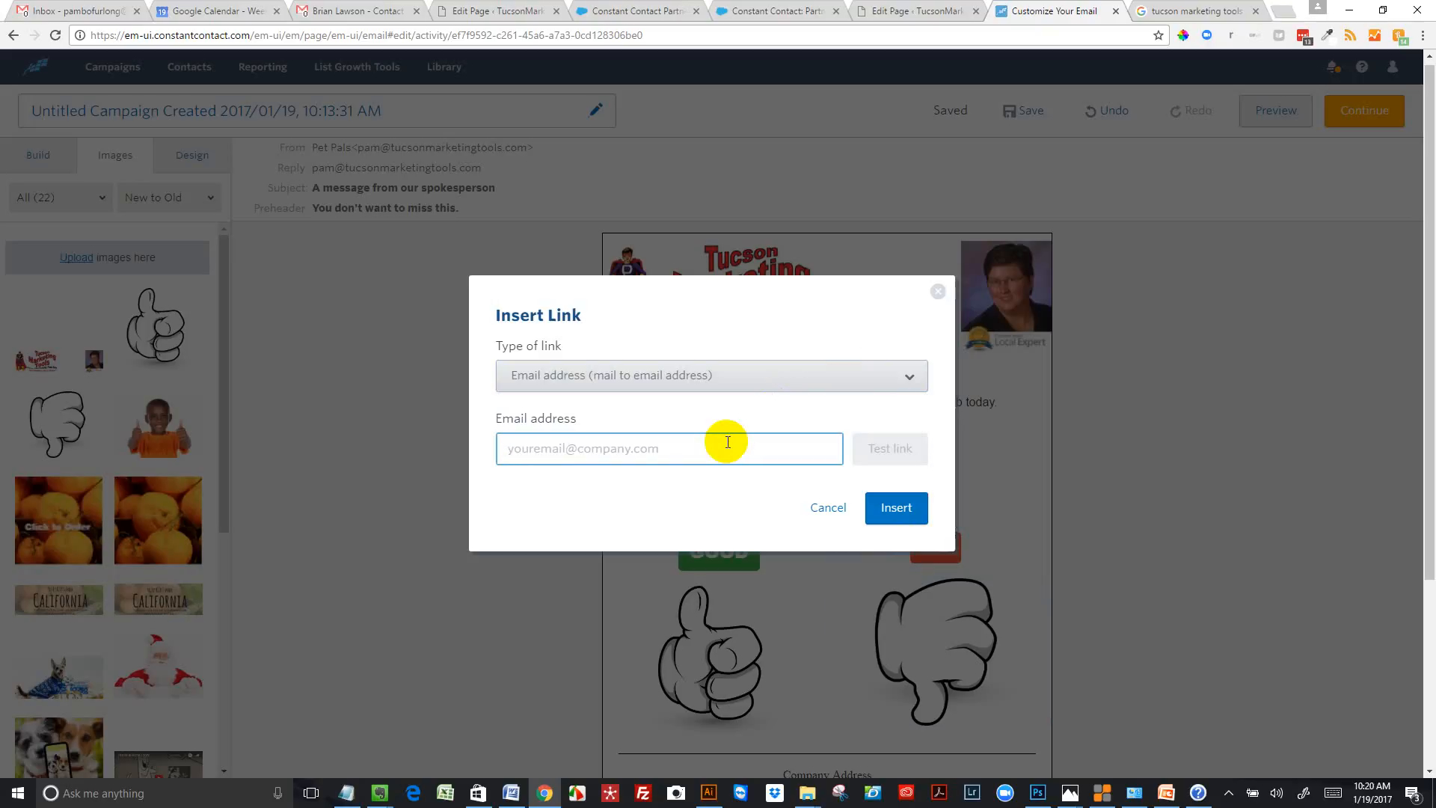
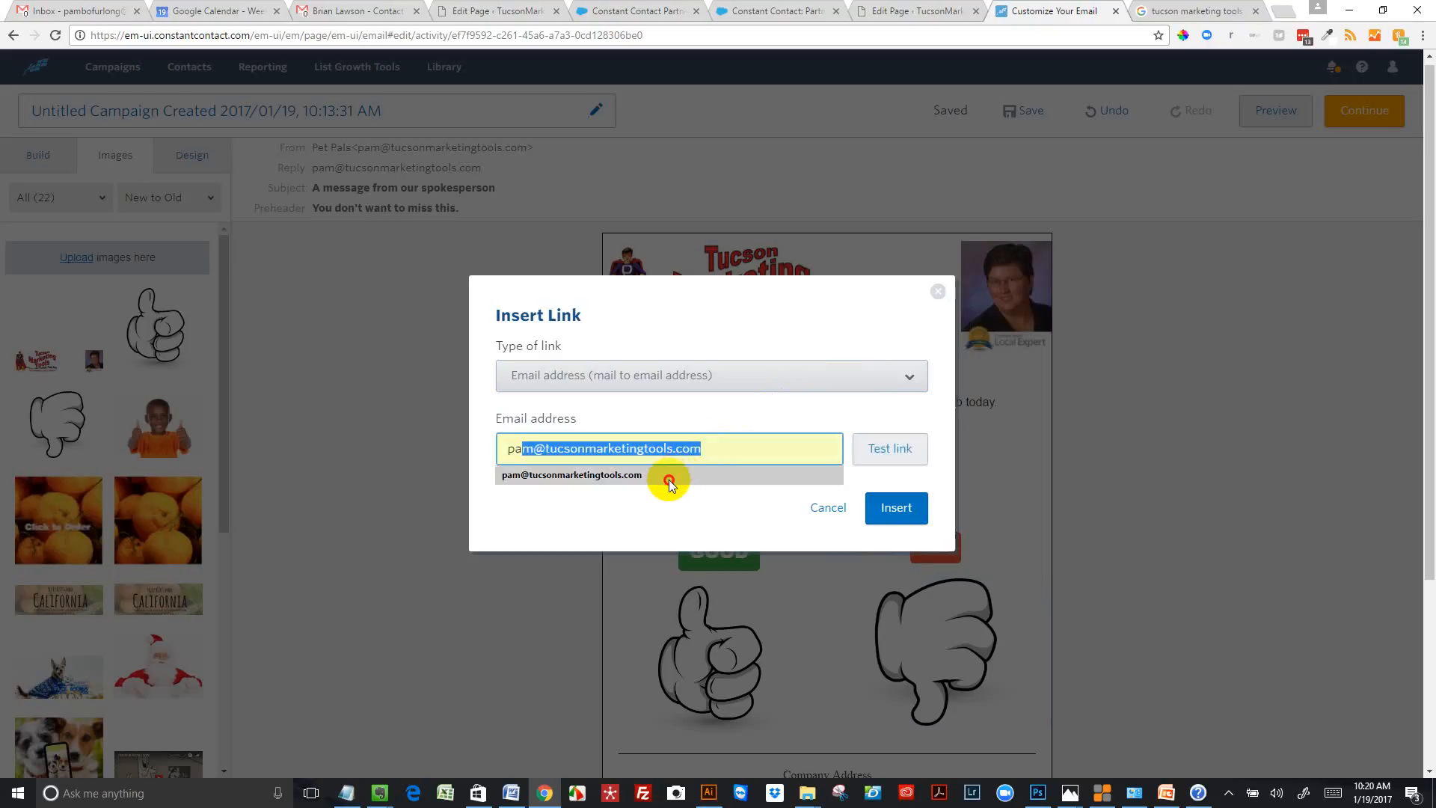
pyautogui.click(668, 478)
pyautogui.click(897, 510)
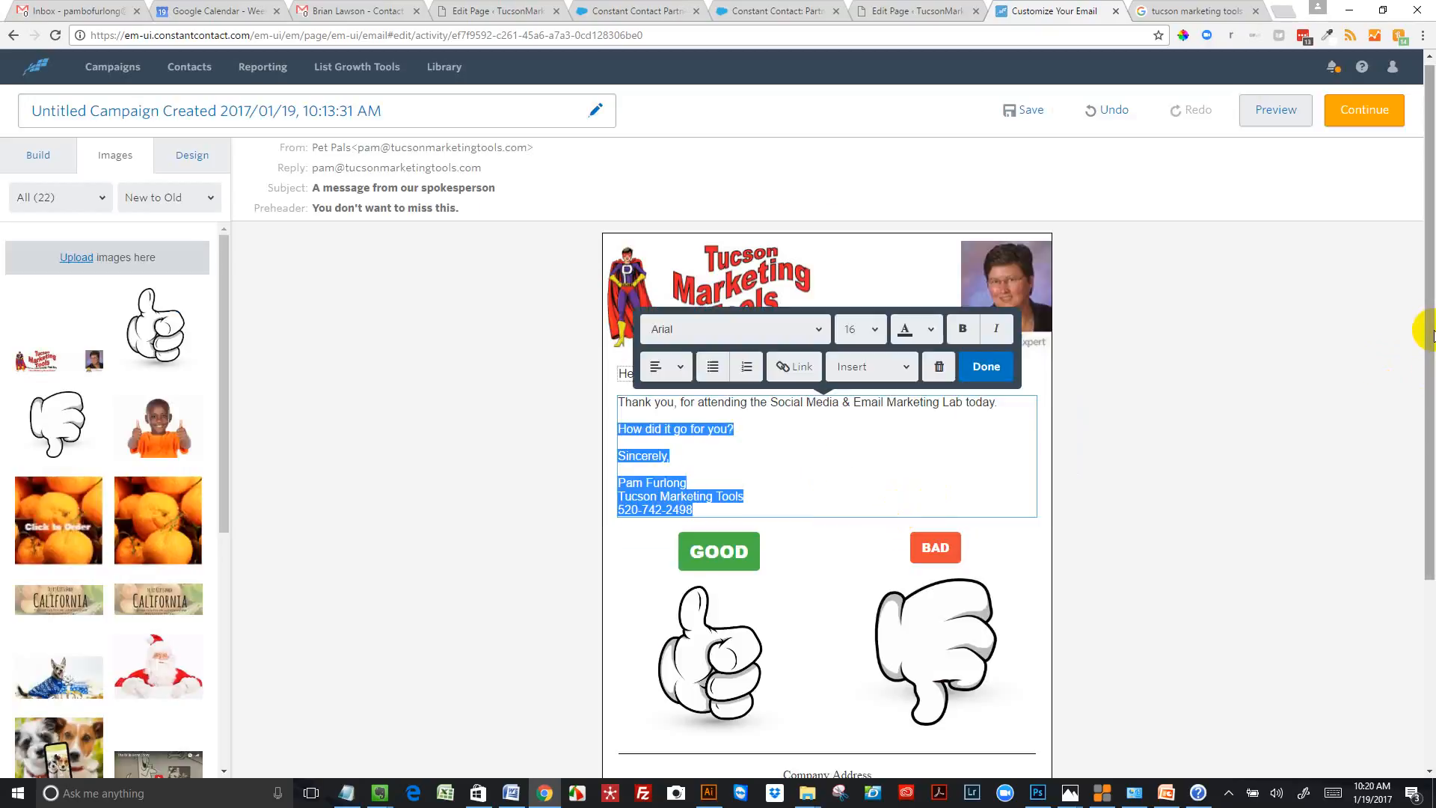
# Delete the Company Address text block from the email's footer area
pyautogui.moveTo(1434, 331); pyautogui.dragTo(1413, 510)
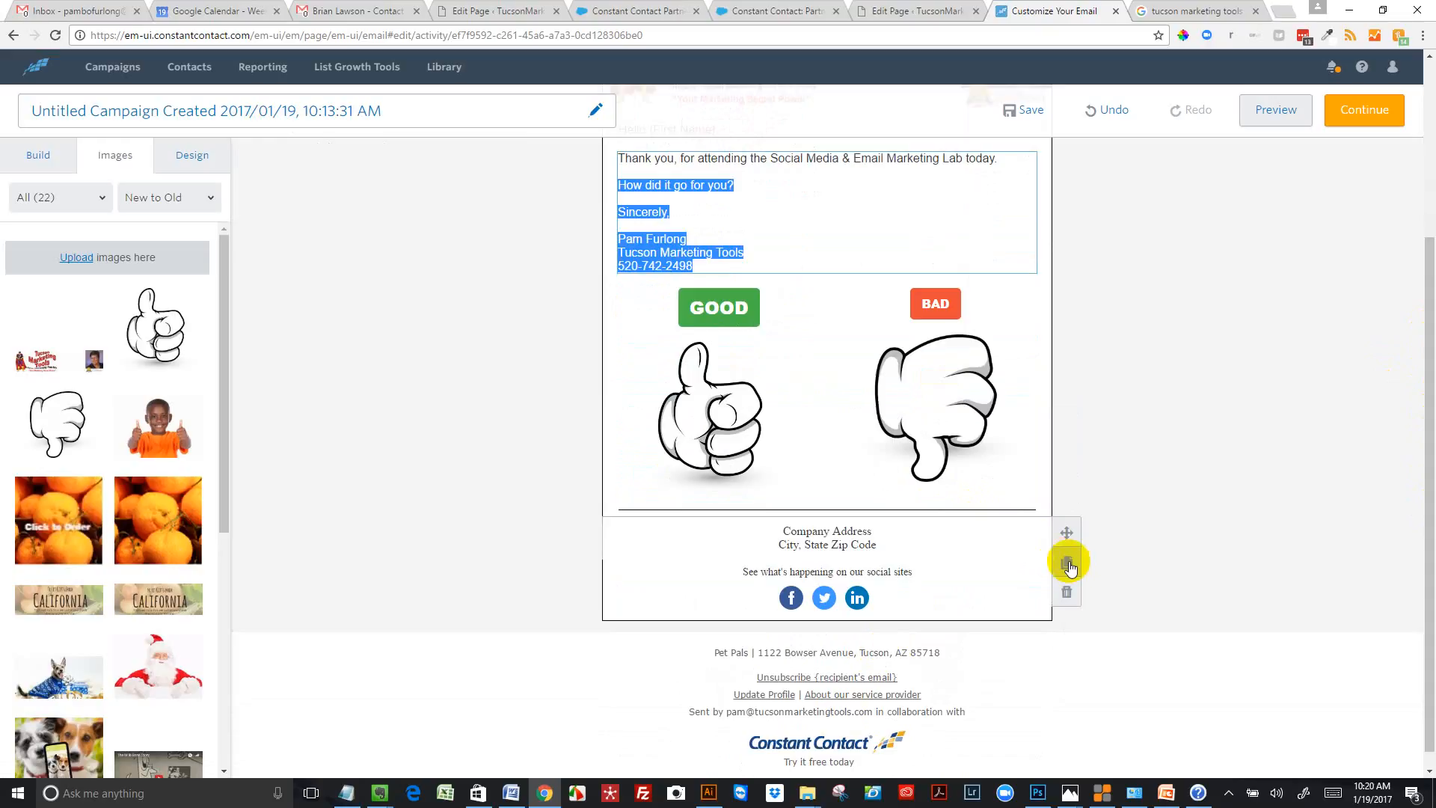
pyautogui.click(1068, 589)
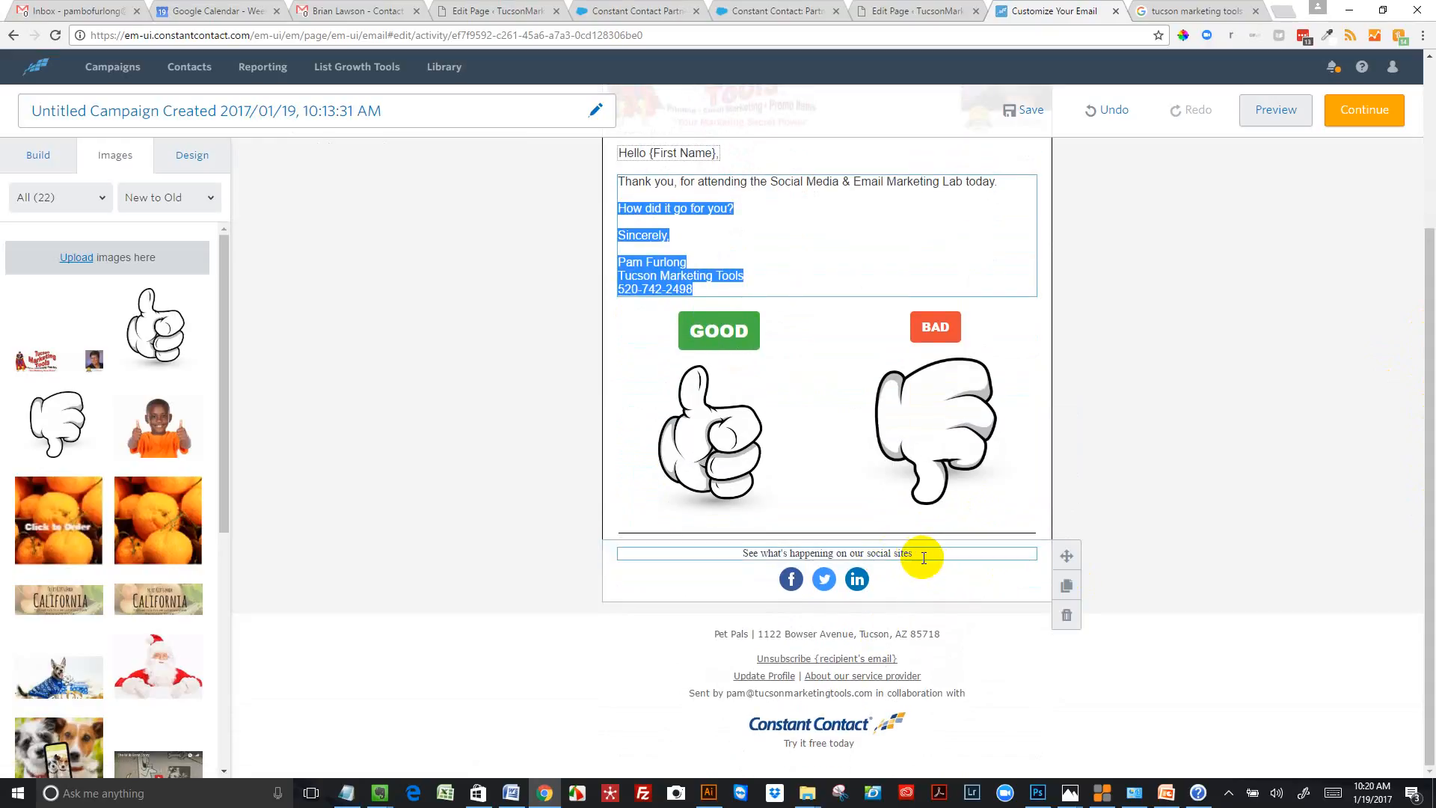
# Check the Facebook page URL in the footer's social network settings and close them without changes
pyautogui.click(791, 582)
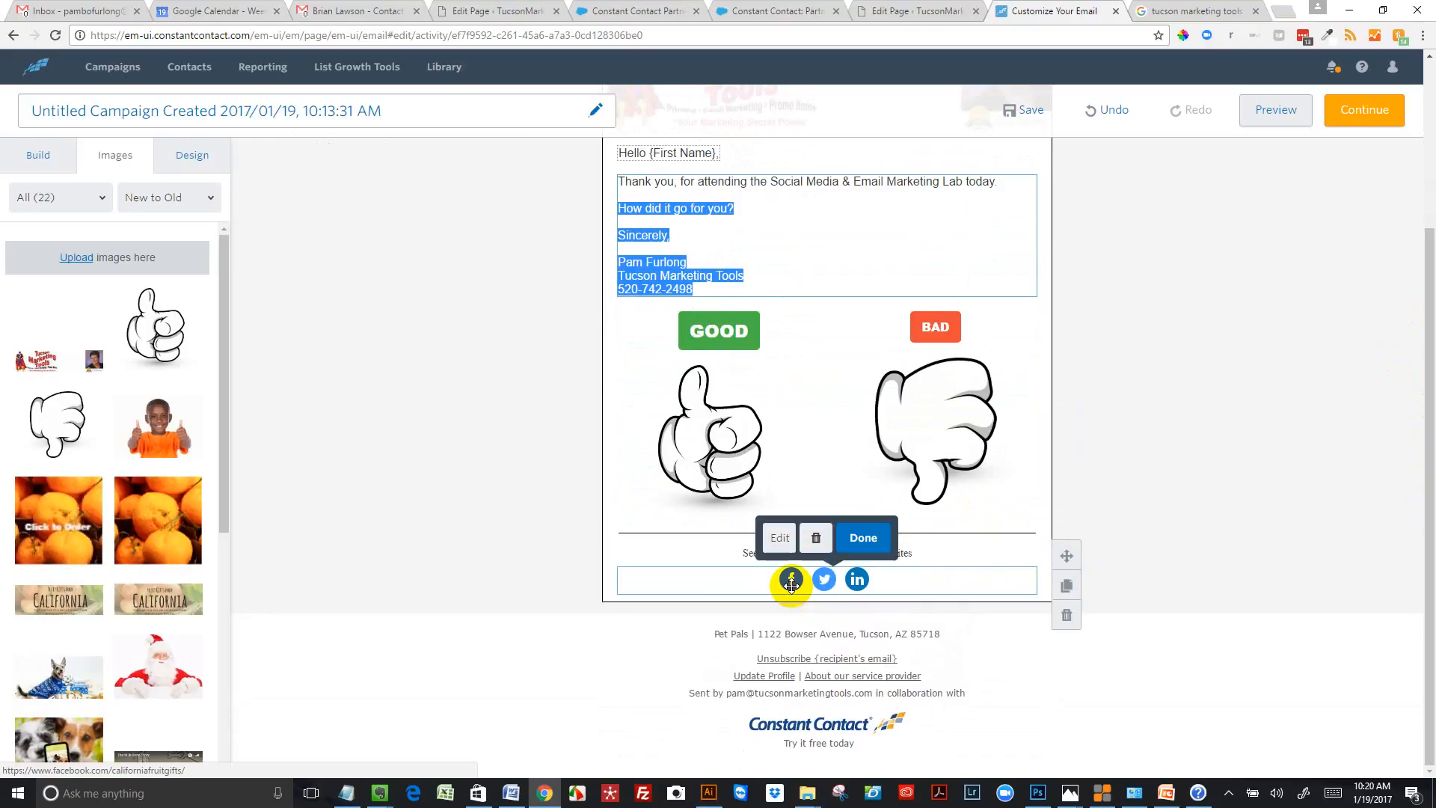
pyautogui.click(777, 538)
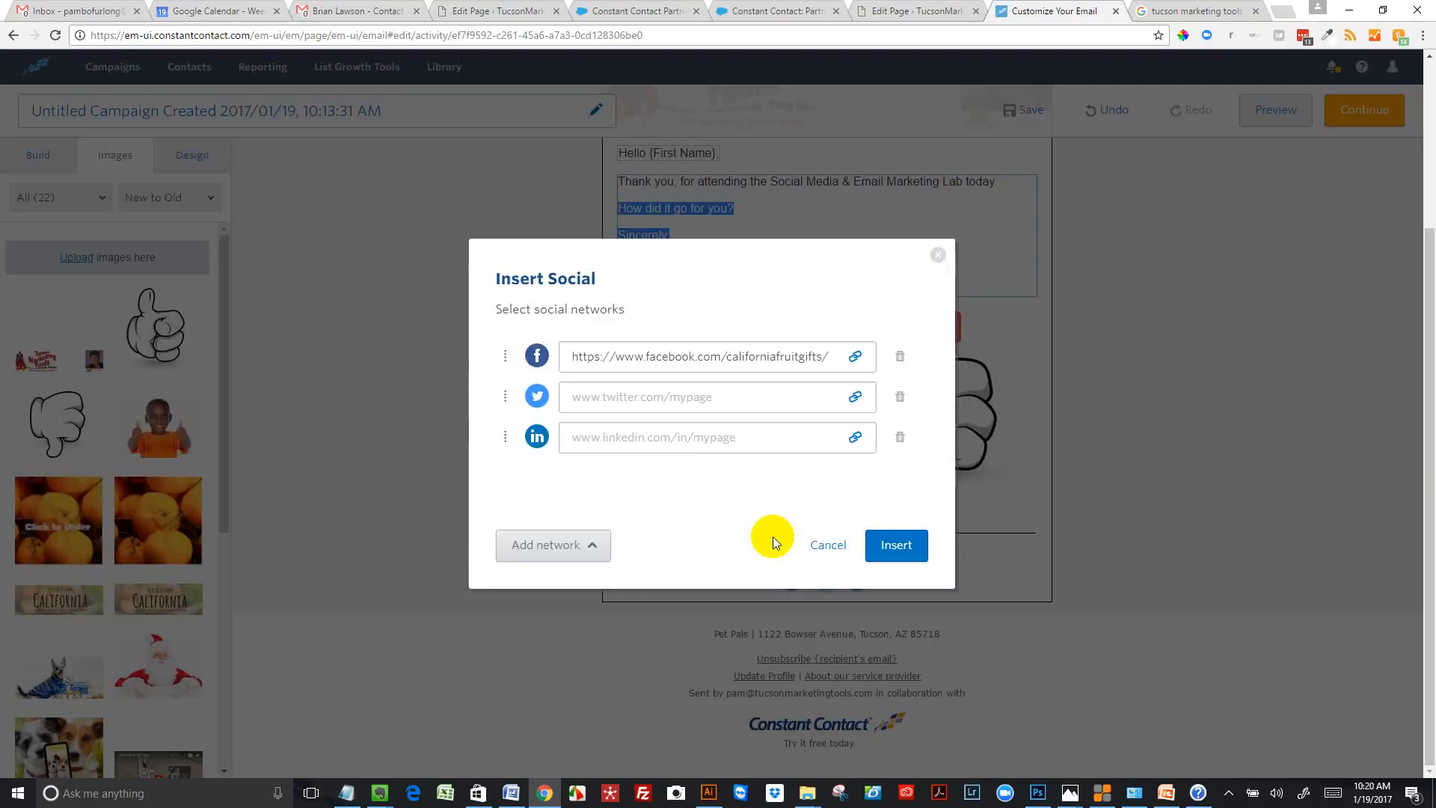
pyautogui.click(829, 356)
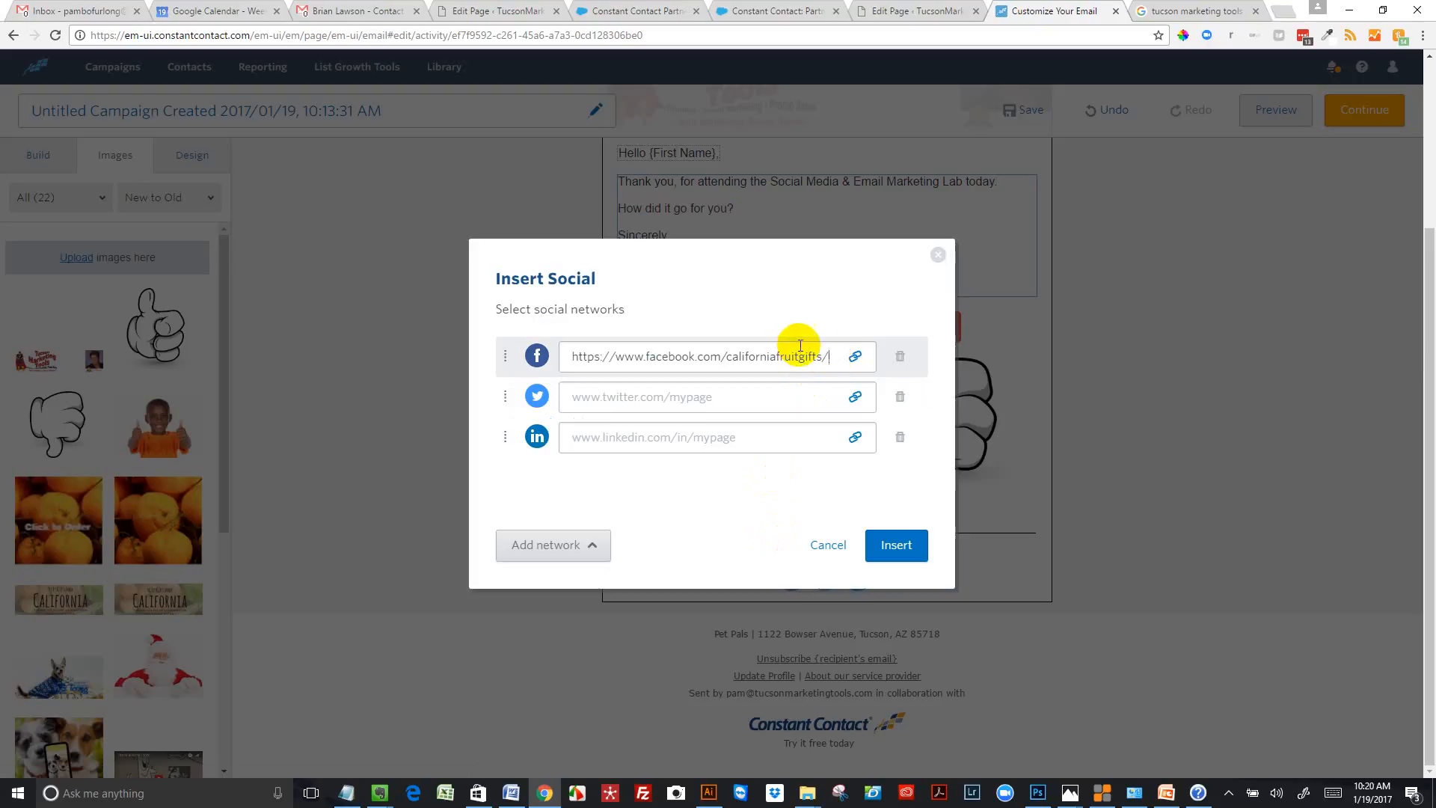
pyautogui.click(840, 354)
pyautogui.moveTo(841, 355); pyautogui.dragTo(775, 356)
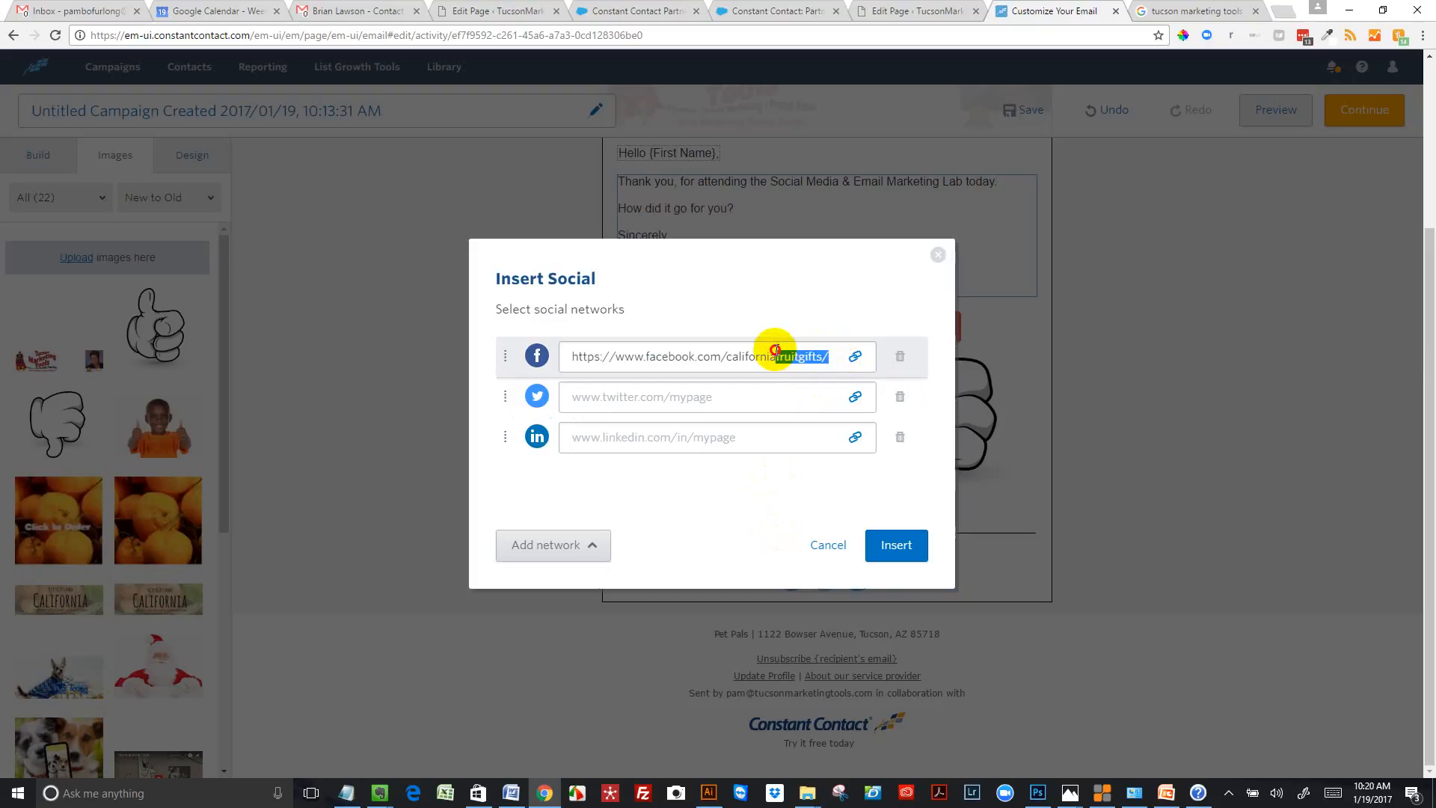
pyautogui.click(937, 255)
# Delete the social sites block and the divider line below the thumbs images
pyautogui.moveTo(1053, 555)
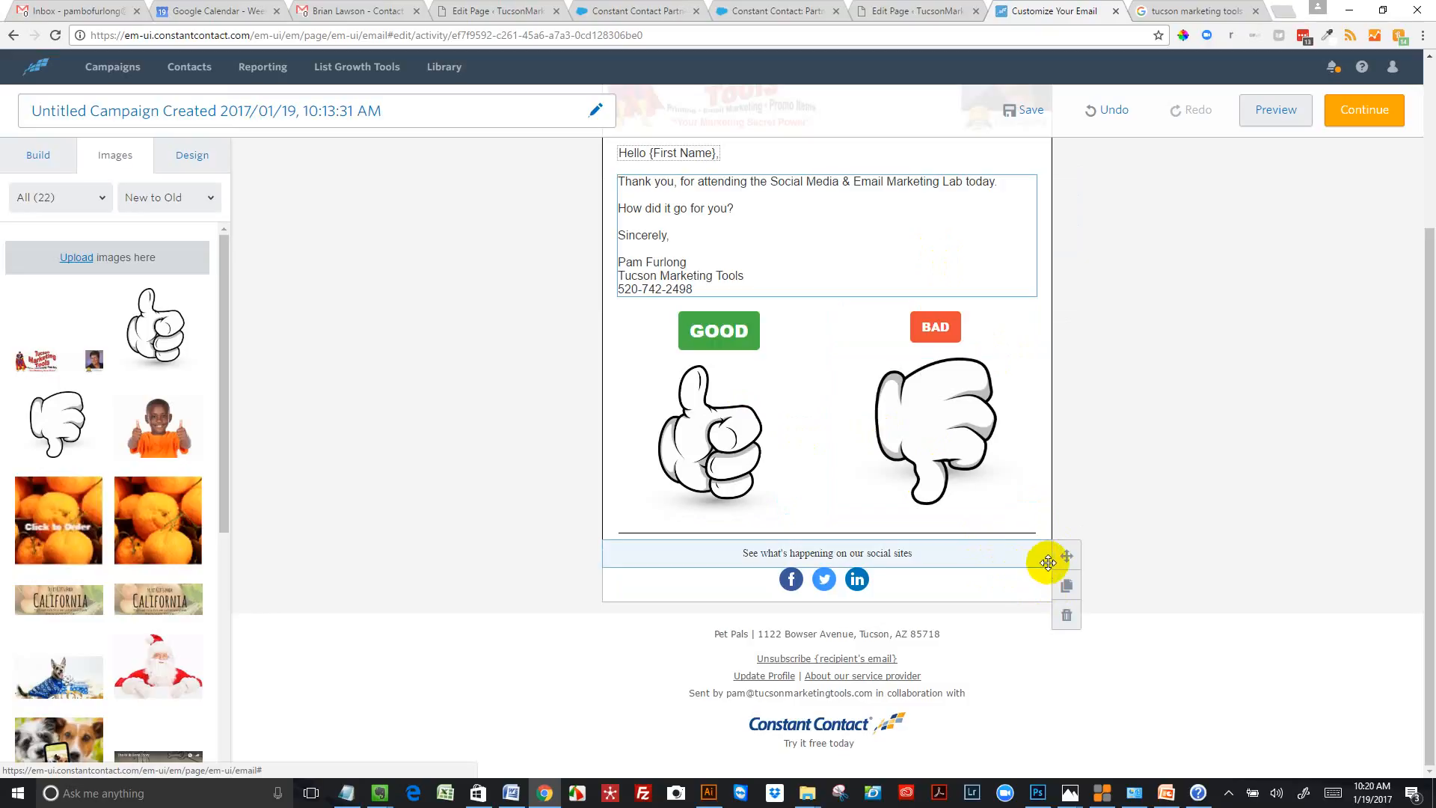
pyautogui.click(1065, 623)
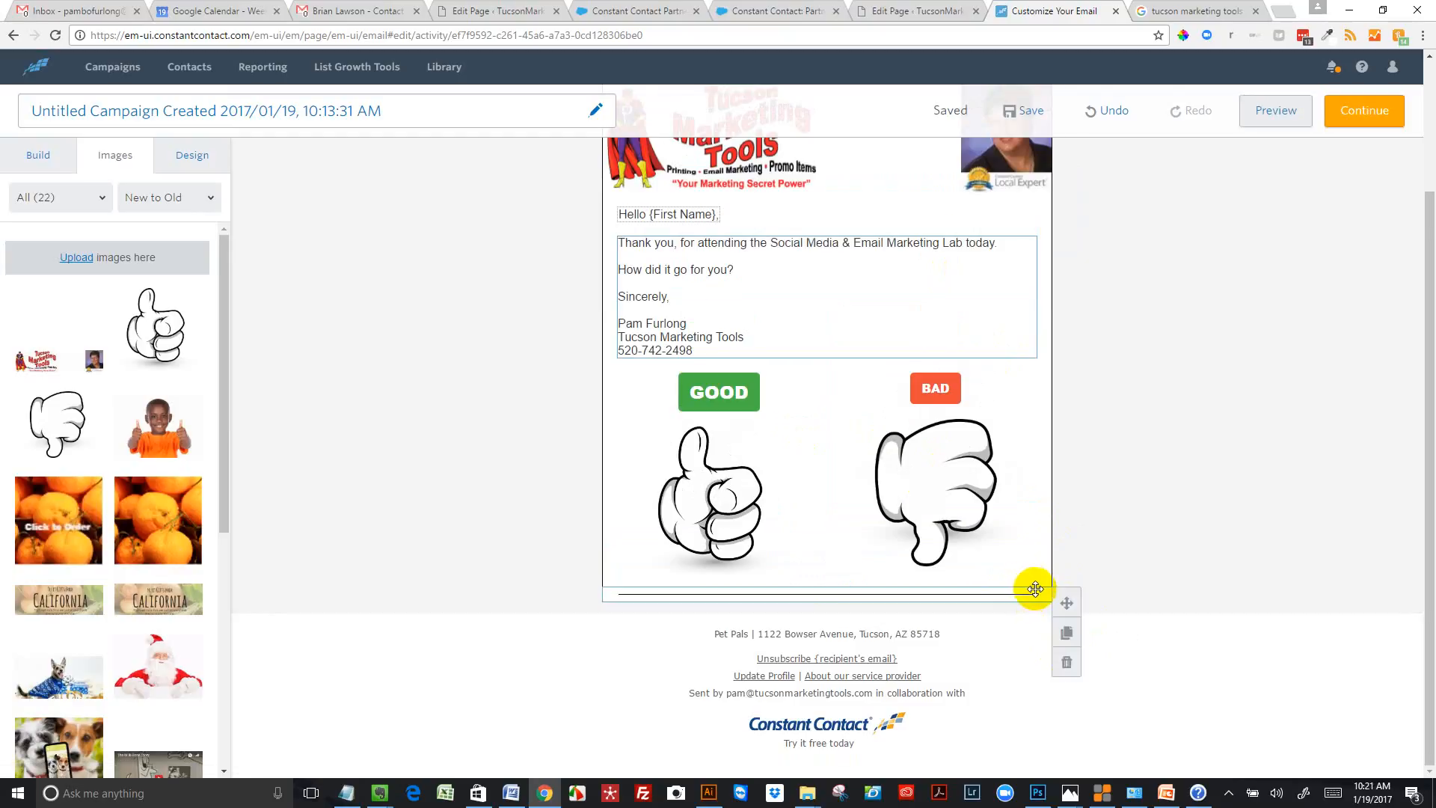
pyautogui.moveTo(1045, 593)
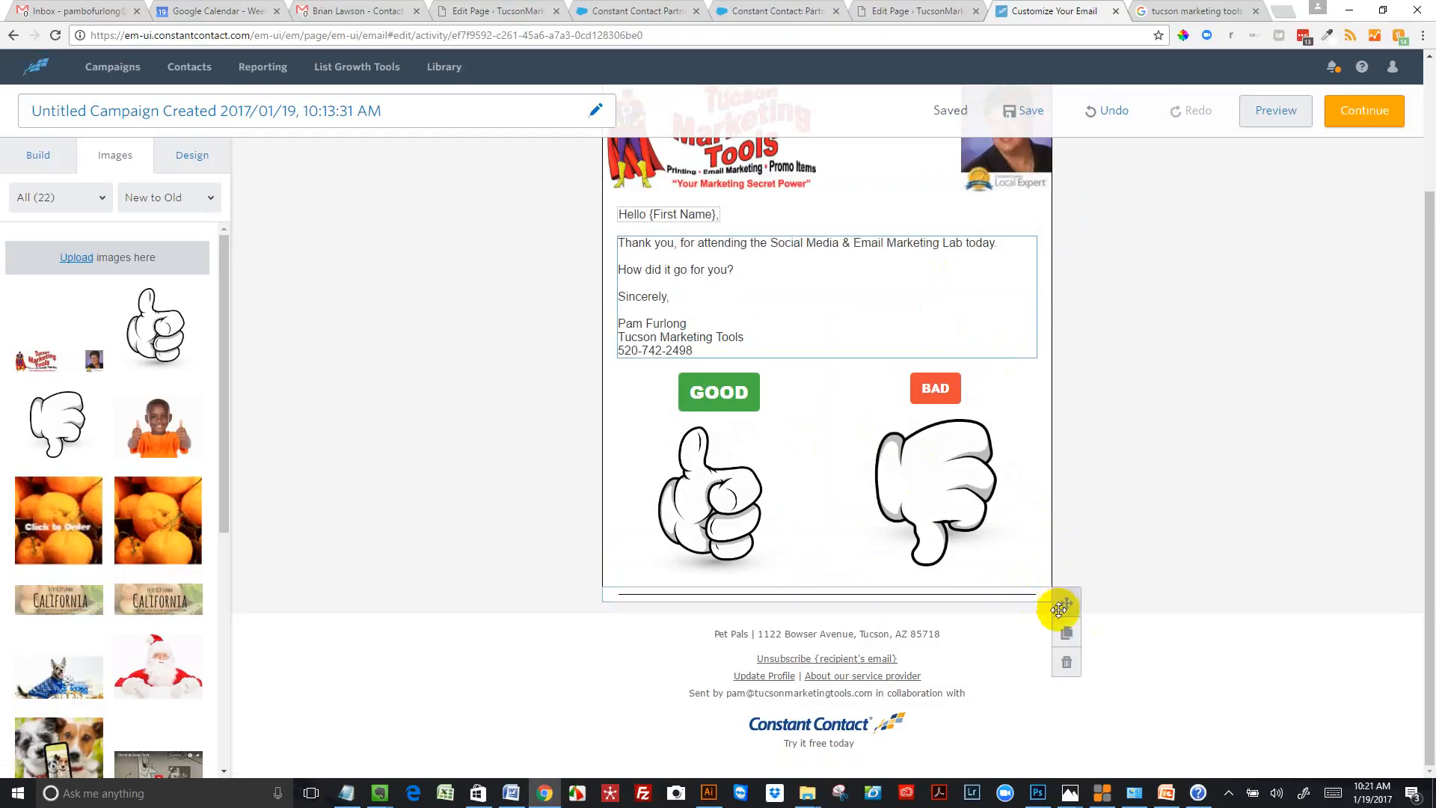
pyautogui.click(1066, 660)
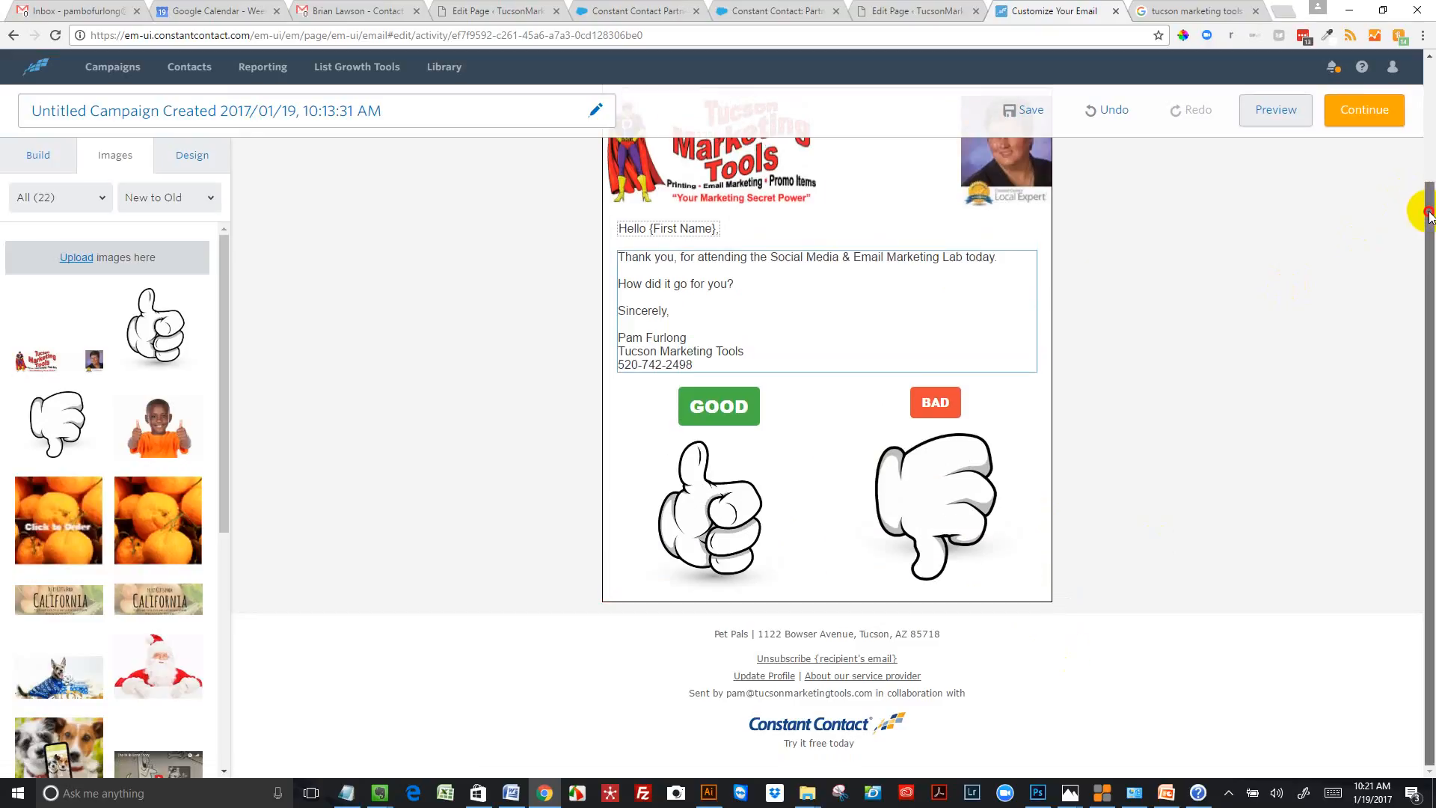
# Save the campaign and preview the email in both the desktop and mobile layouts
pyautogui.moveTo(1429, 205); pyautogui.dragTo(1431, 105)
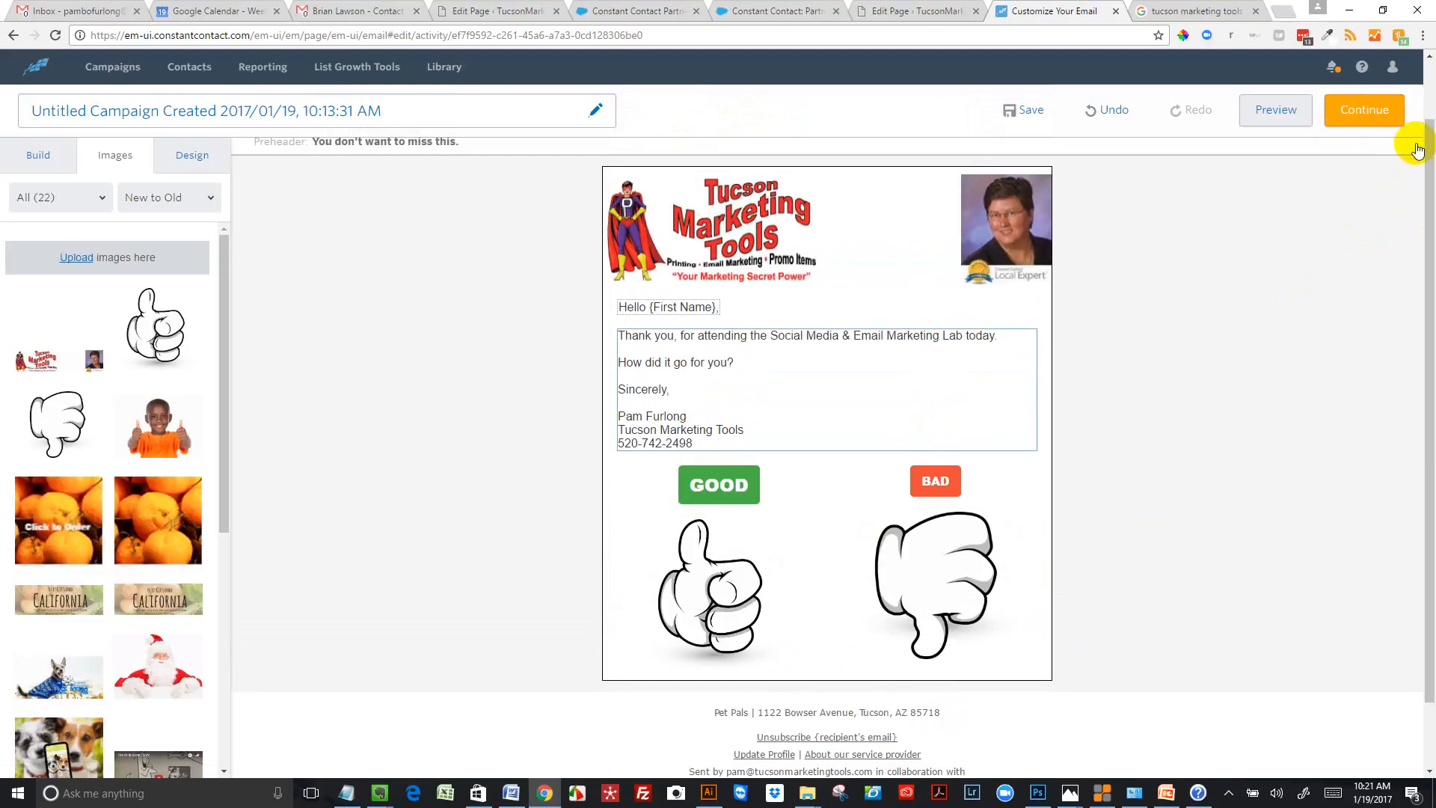
pyautogui.click(1023, 113)
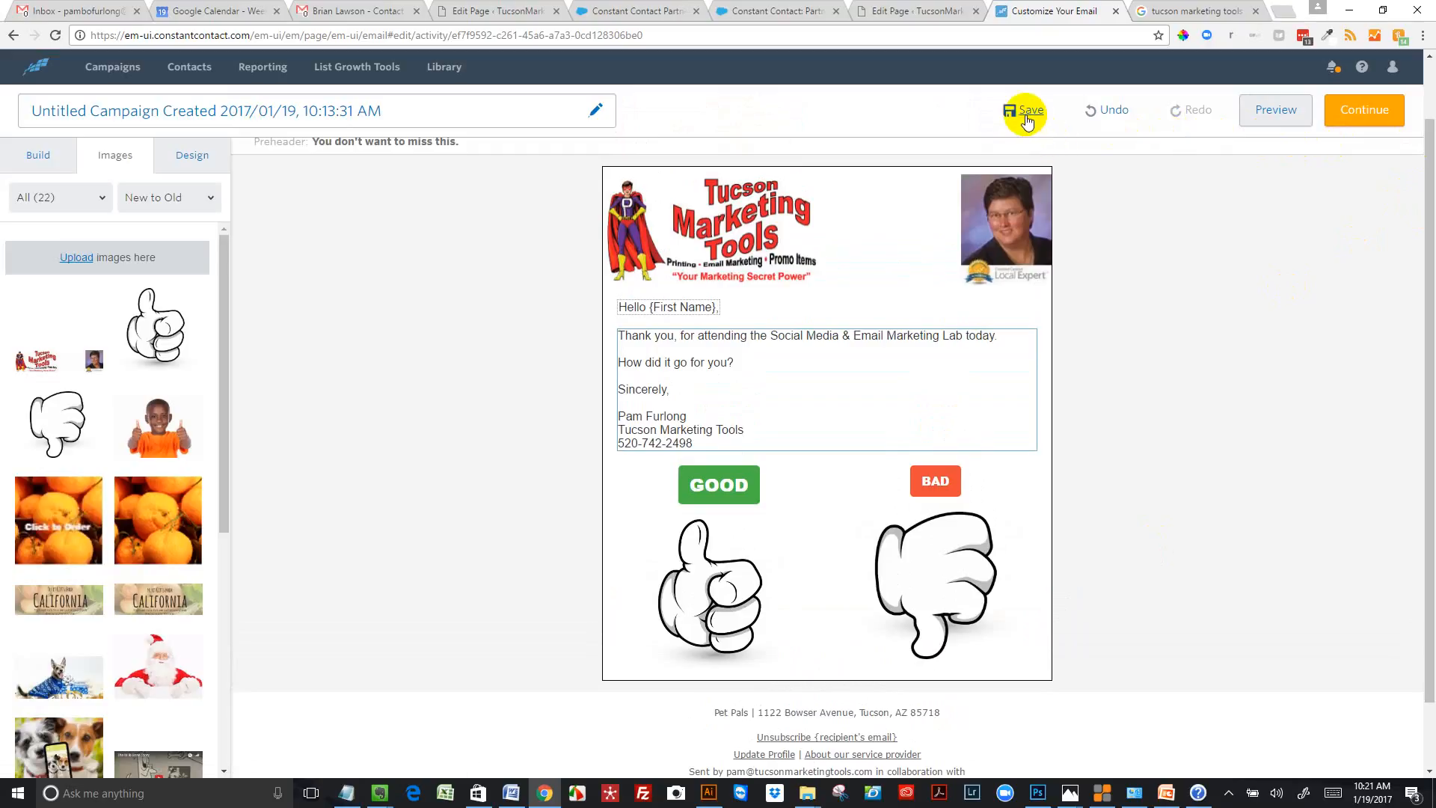
pyautogui.click(1284, 118)
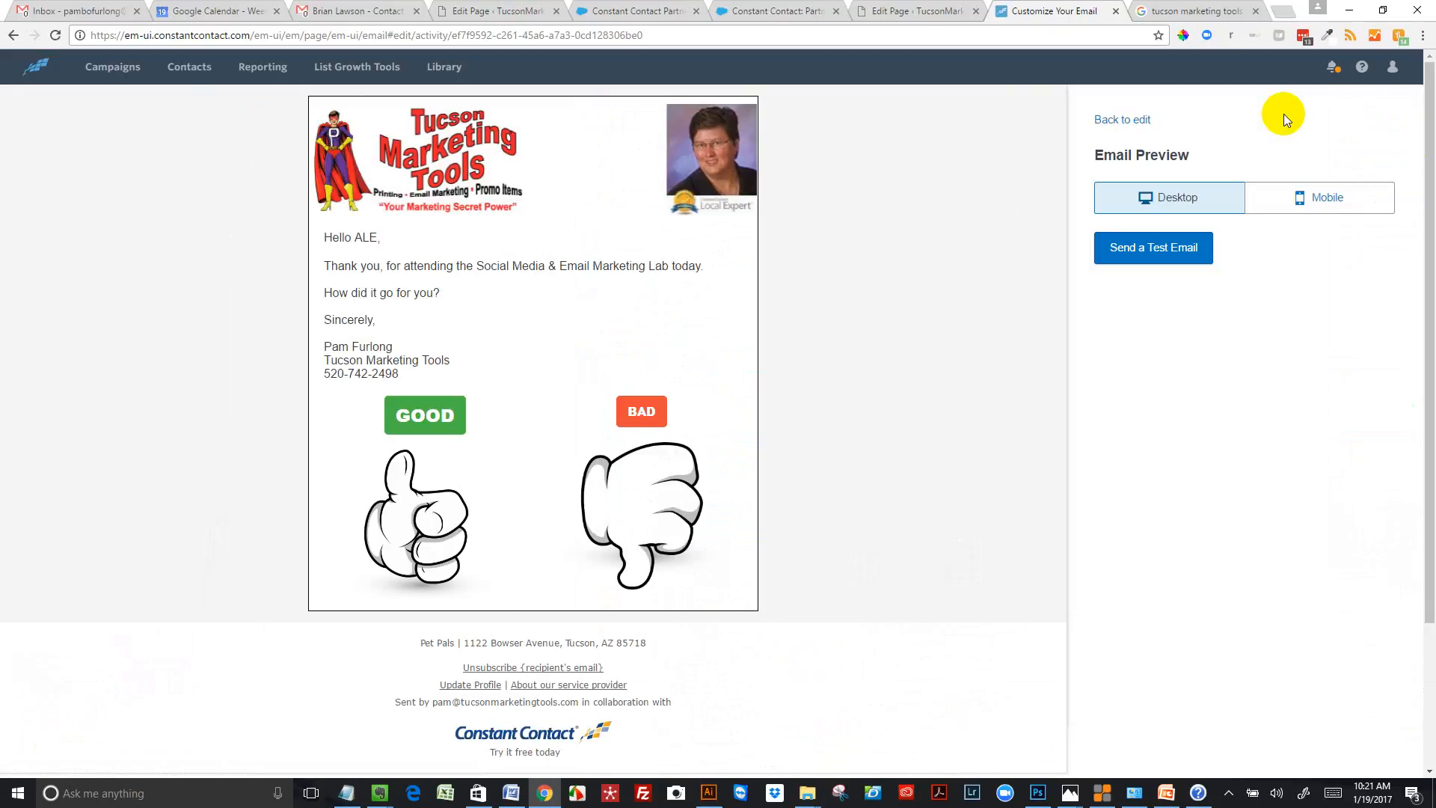
pyautogui.moveTo(1284, 113); pyautogui.dragTo(1286, 236)
pyautogui.click(1318, 208)
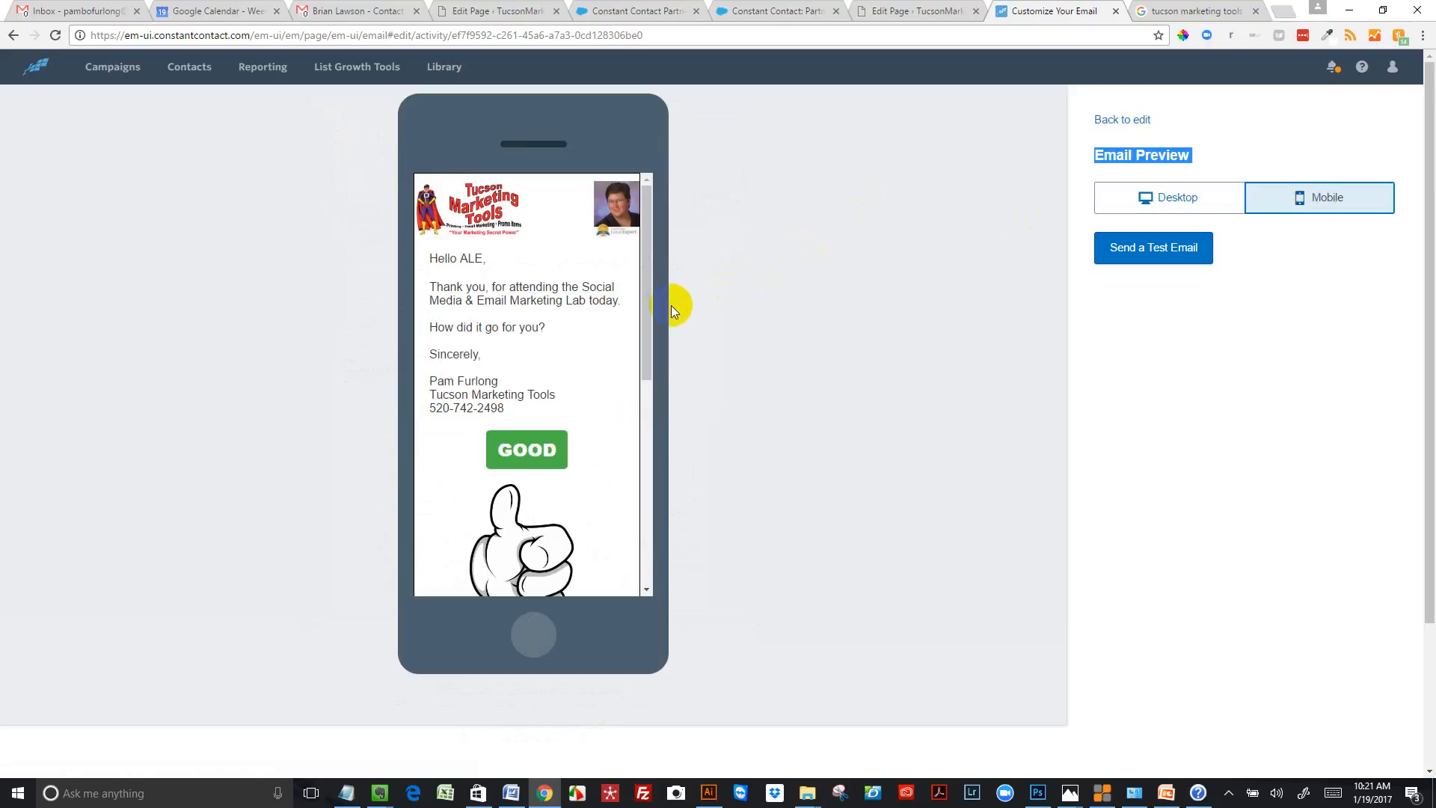
pyautogui.moveTo(645, 342)
pyautogui.mouseDown()
pyautogui.moveTo(652, 501)
pyautogui.moveTo(655, 218)
pyautogui.mouseUp()
pyautogui.click(1139, 119)
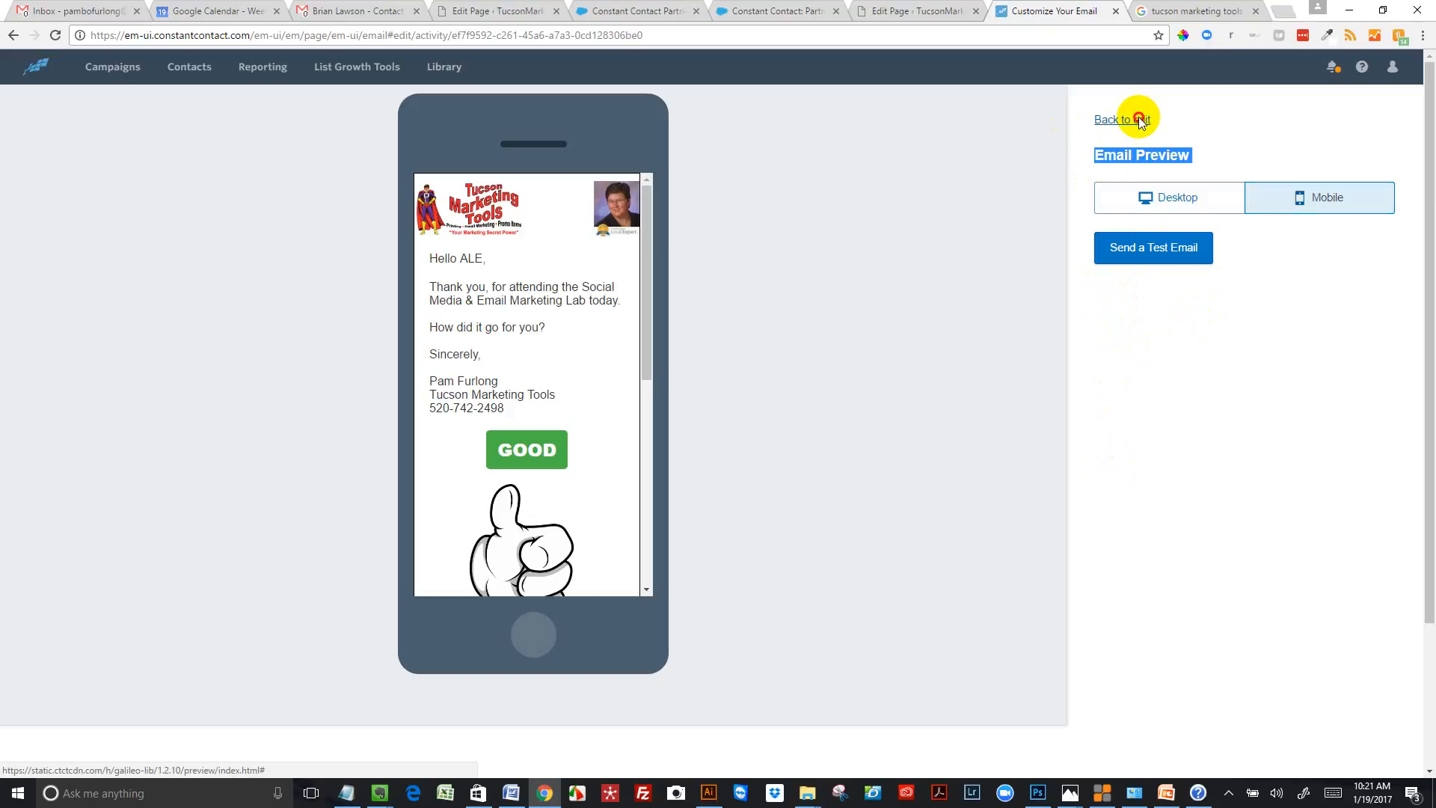
# View the test email form, dismiss it without sending and return to the email editor
pyautogui.click(1157, 249)
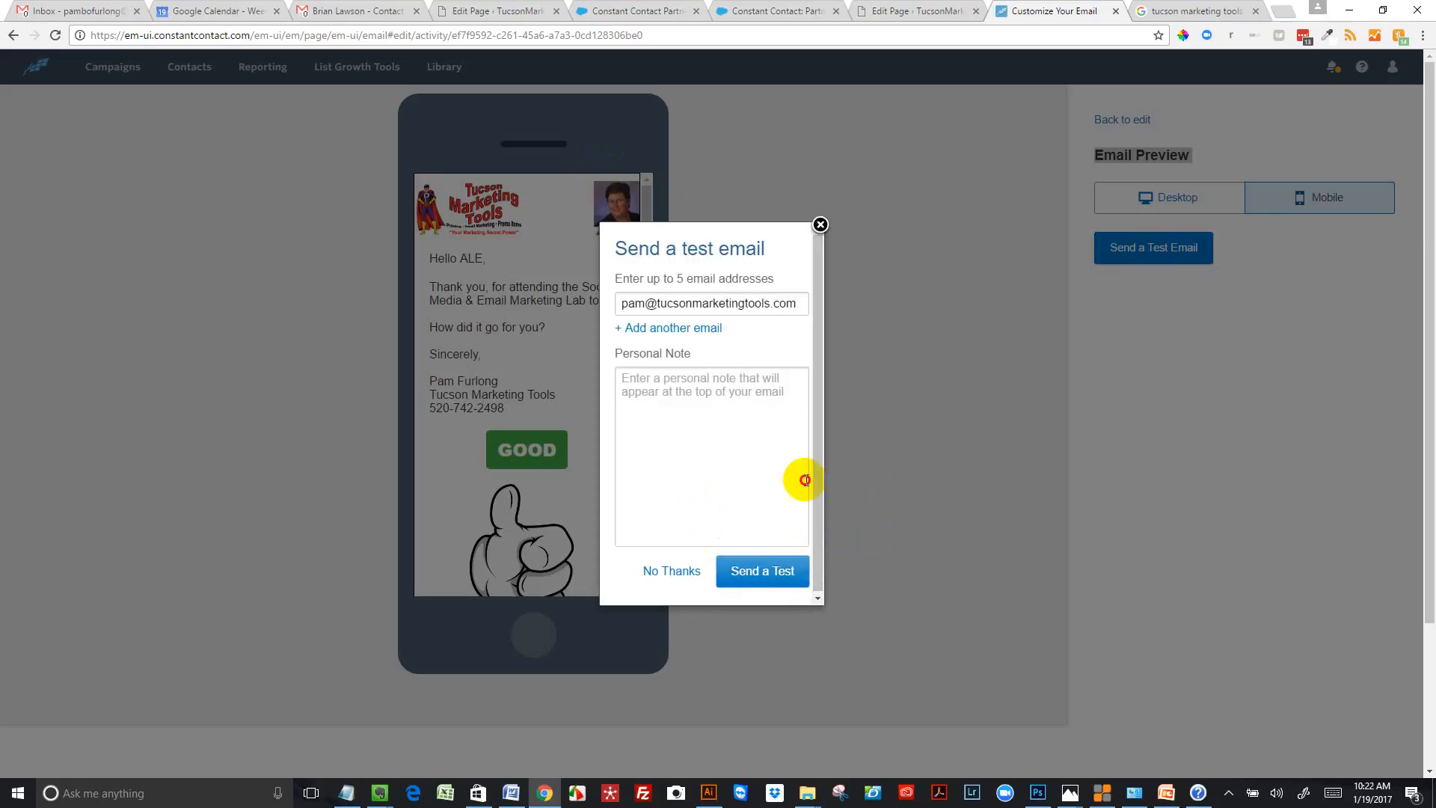
pyautogui.click(820, 224)
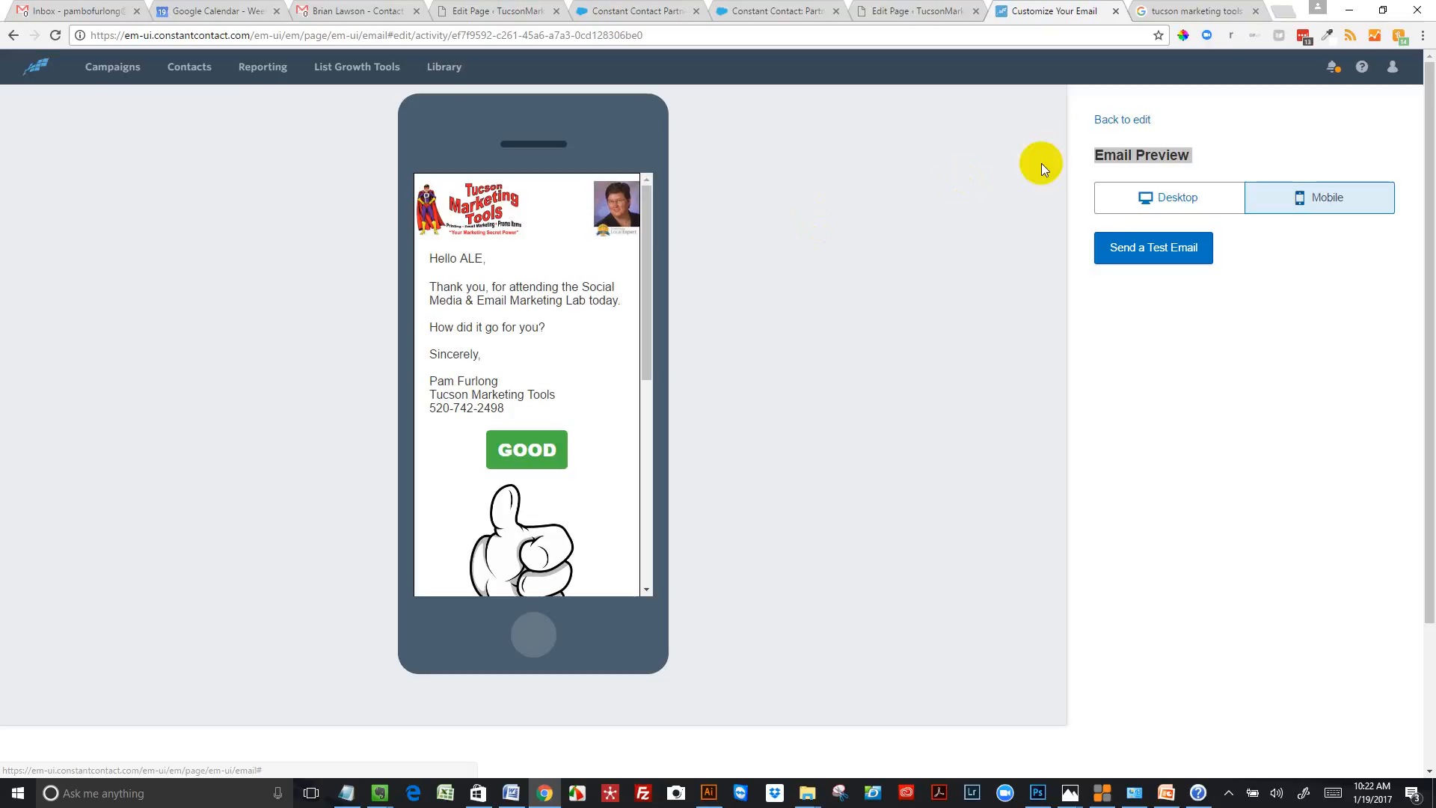
pyautogui.click(1106, 120)
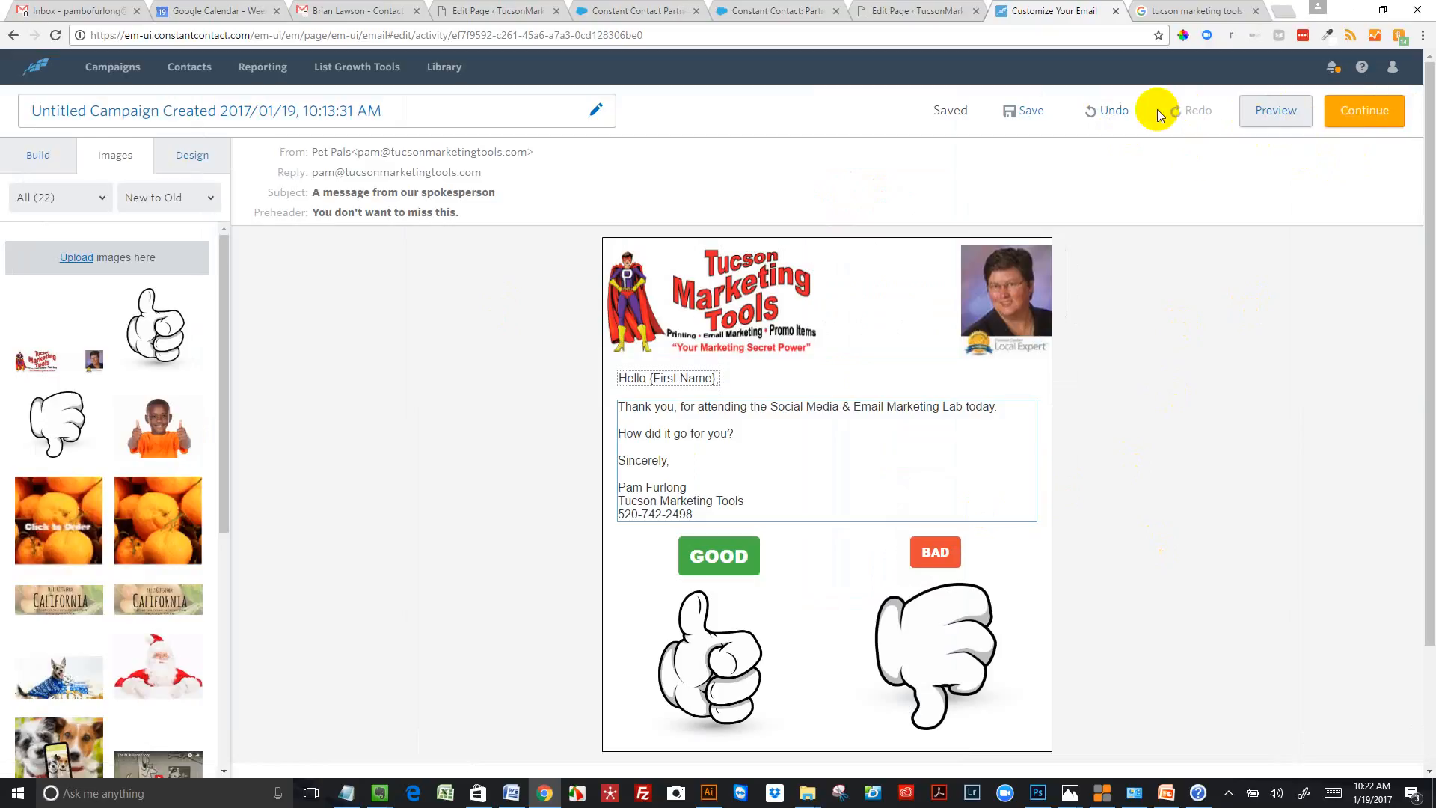
# Save the campaign and check its scheduling page before reopening the email for editing
pyautogui.click(1031, 120)
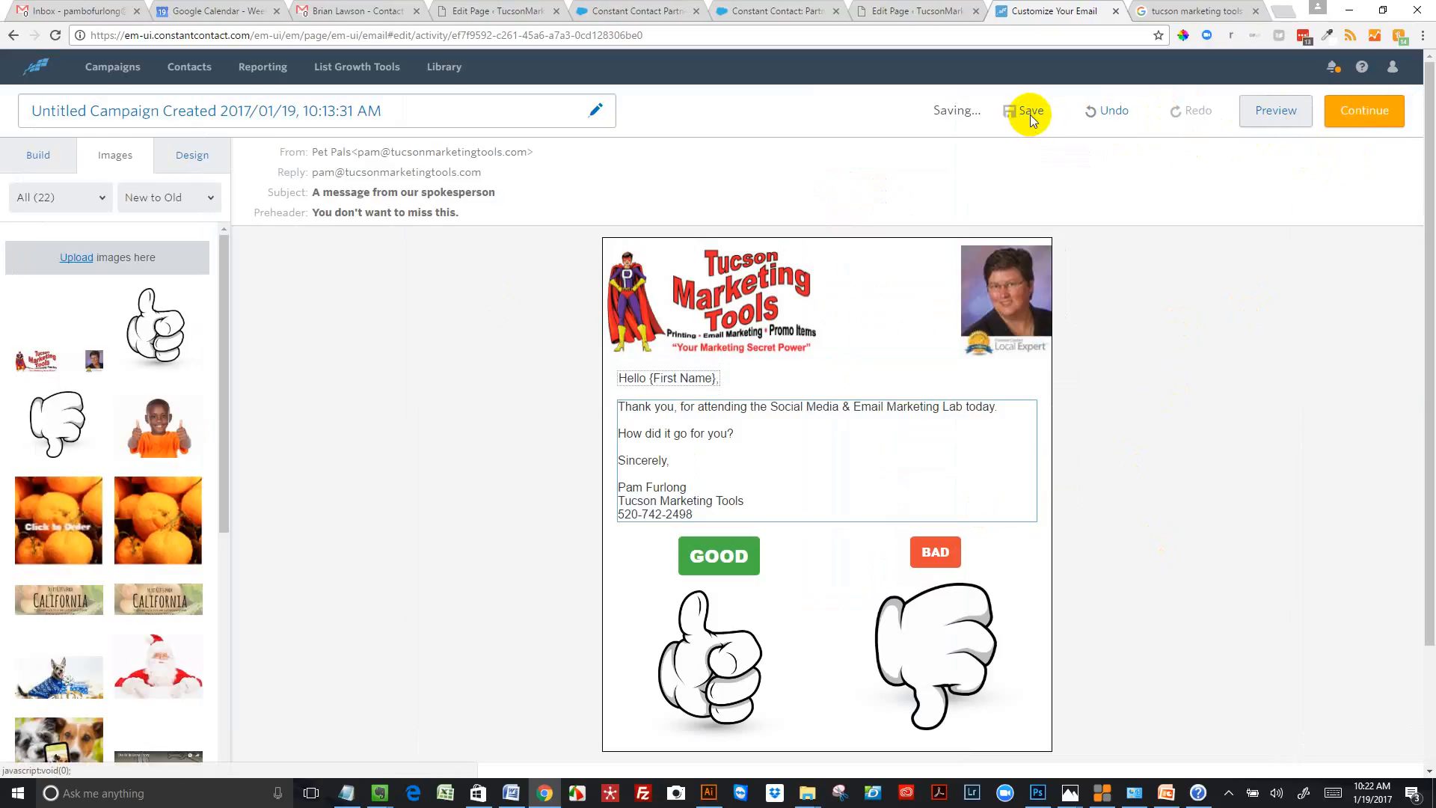
pyautogui.click(1379, 119)
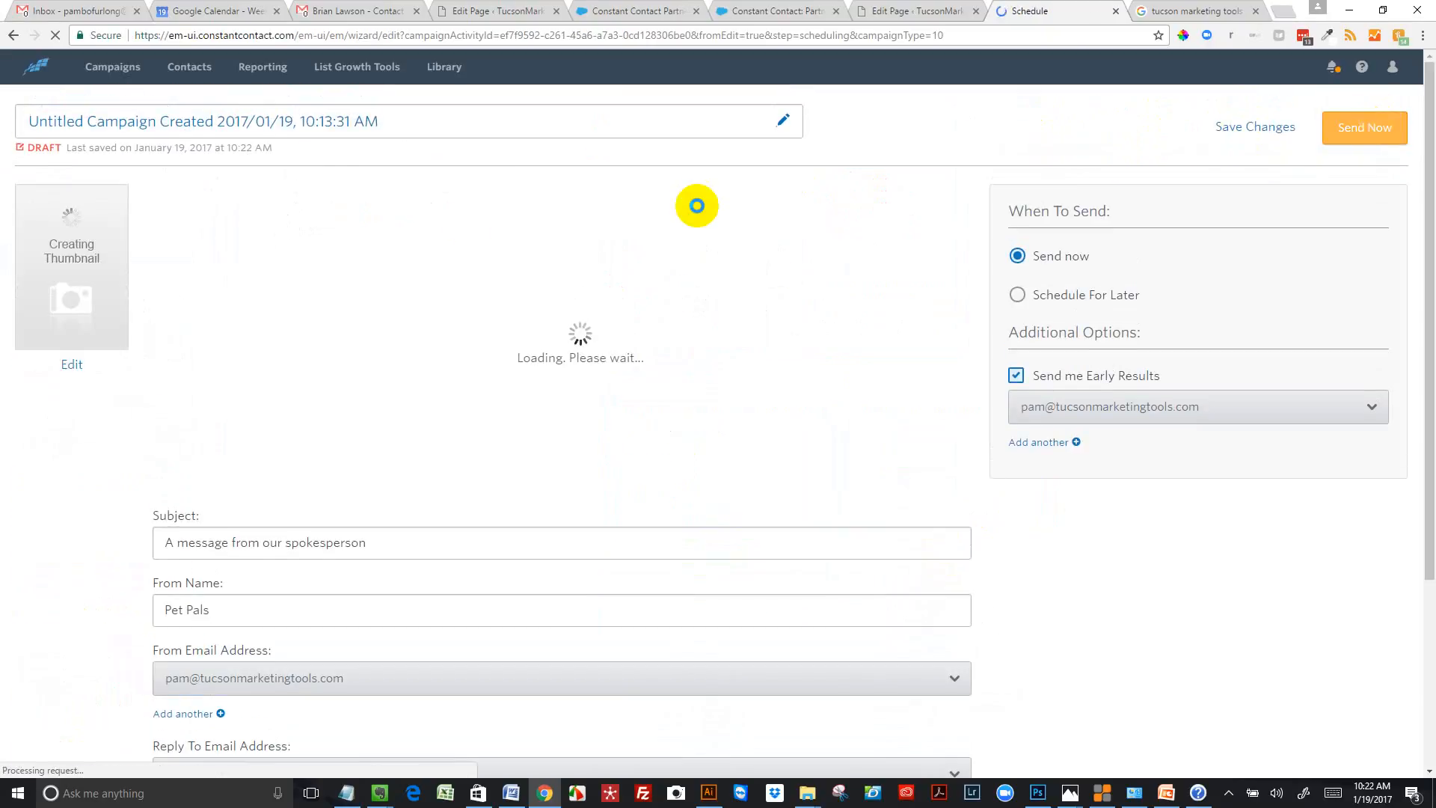
pyautogui.click(64, 364)
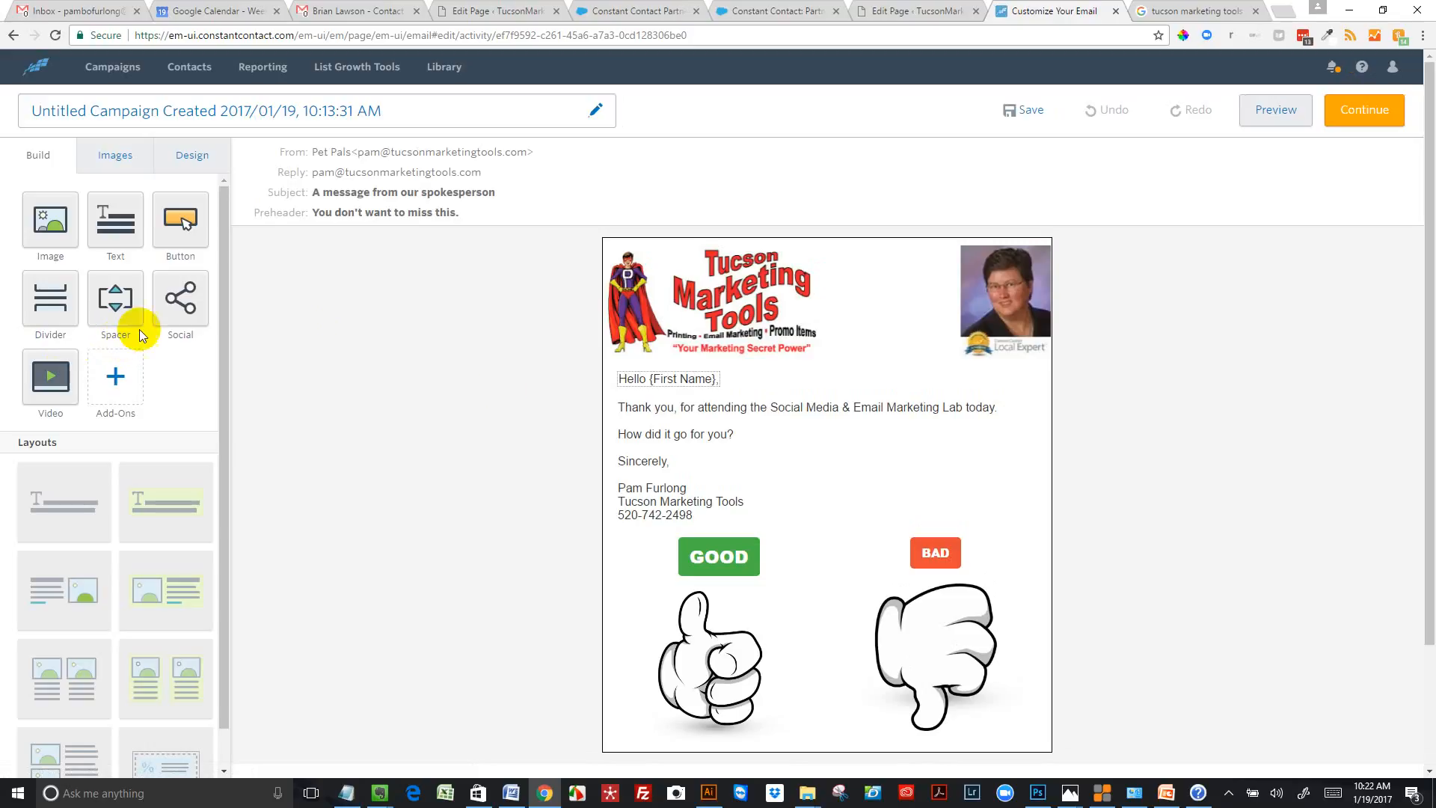
# Open the email's header settings and replace the From Name with "Tucs"
pyautogui.click(561, 171)
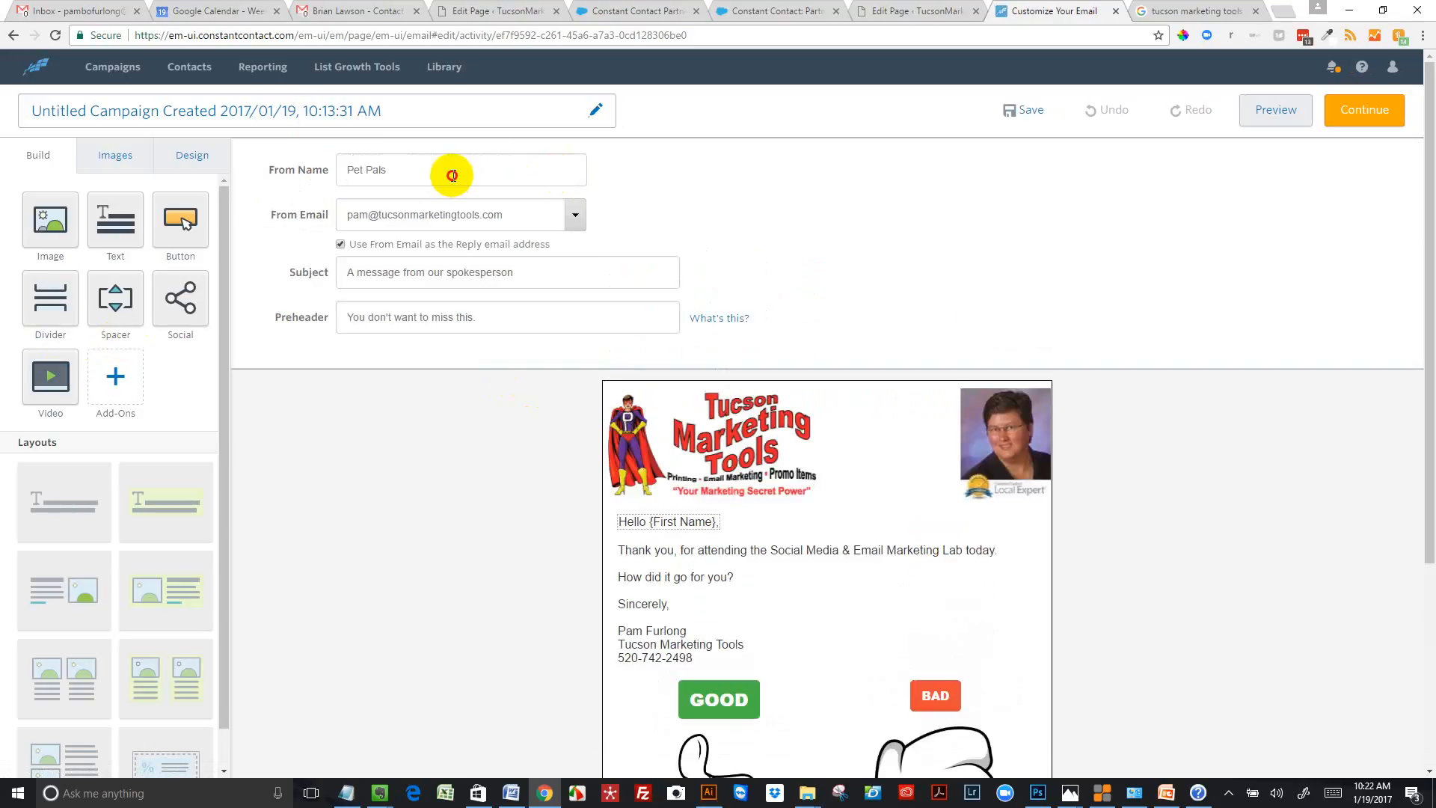
pyautogui.moveTo(451, 175); pyautogui.dragTo(324, 166)
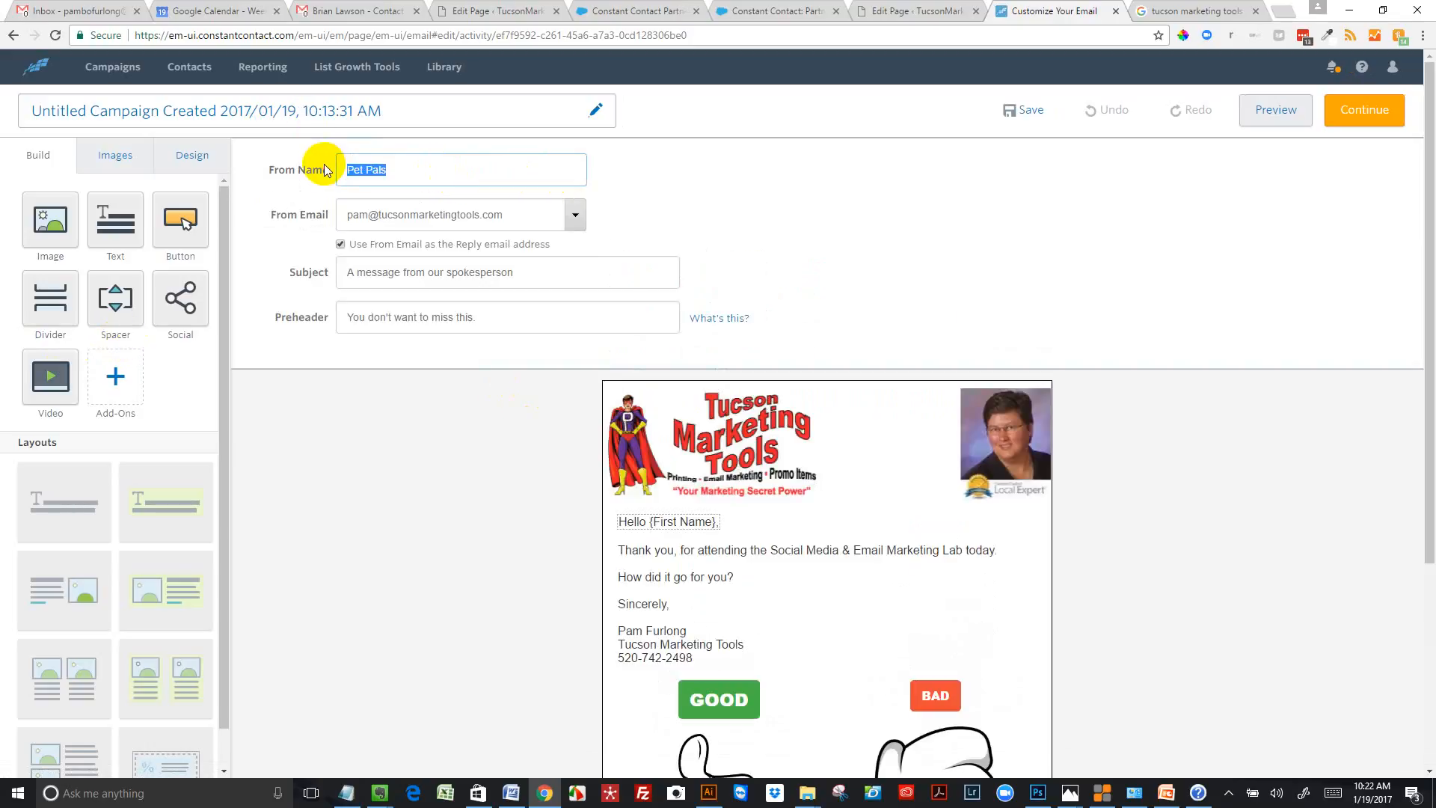
pyautogui.write('Tucs')
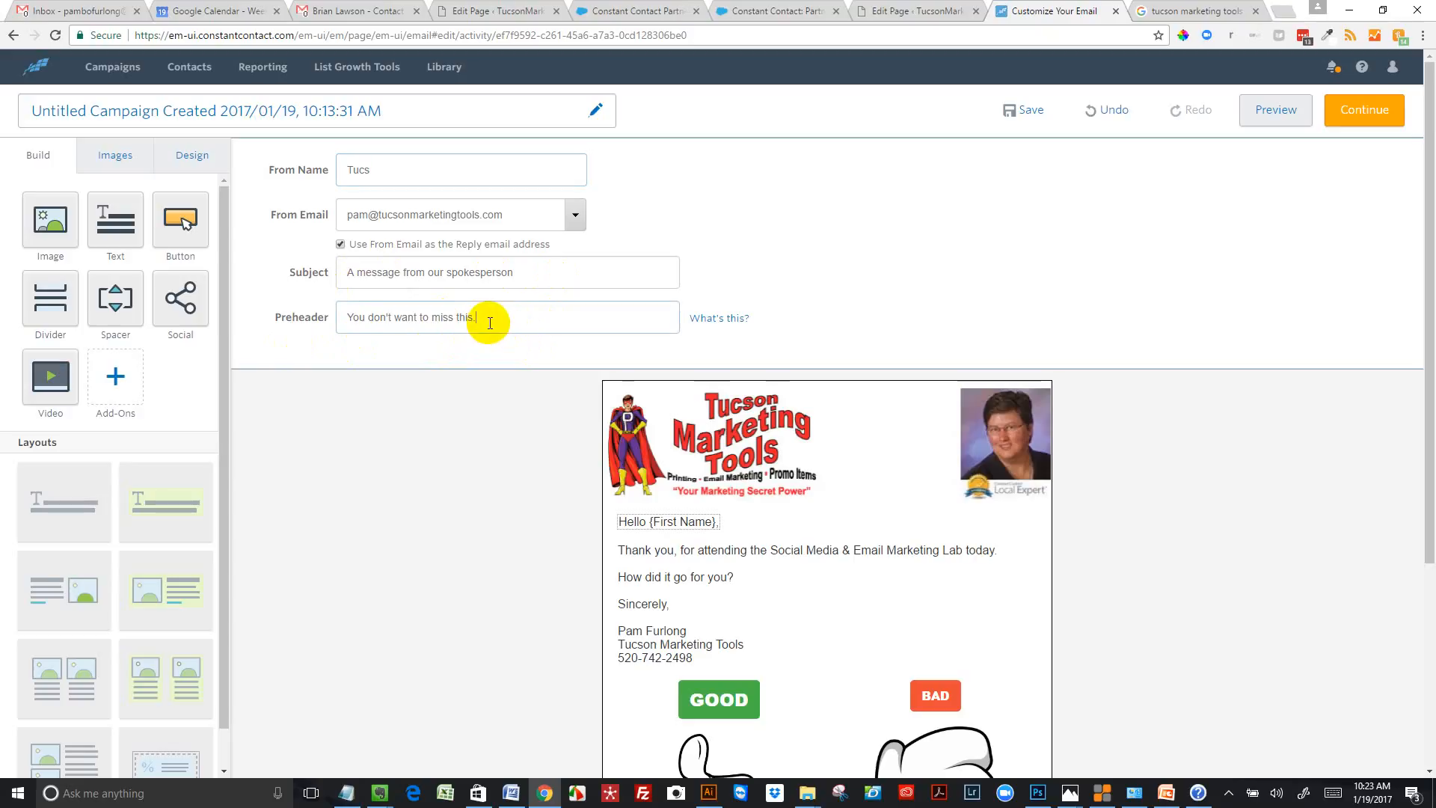
# Replace the email's preheader with "How did it go for you?" and its subject with "Thank You"
pyautogui.click(489, 322)
pyautogui.hotkey('ctrl', 'a')
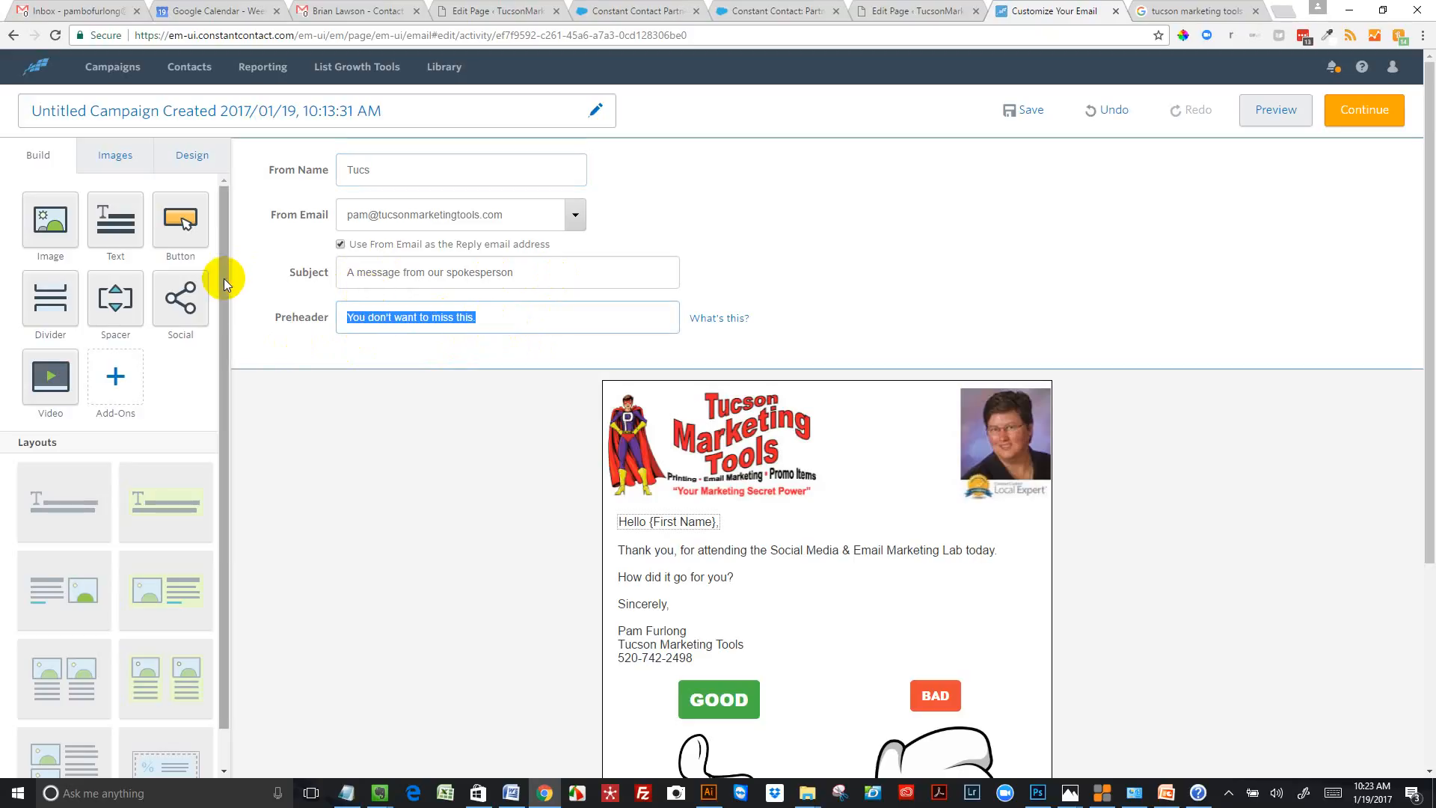
pyautogui.write('ho')
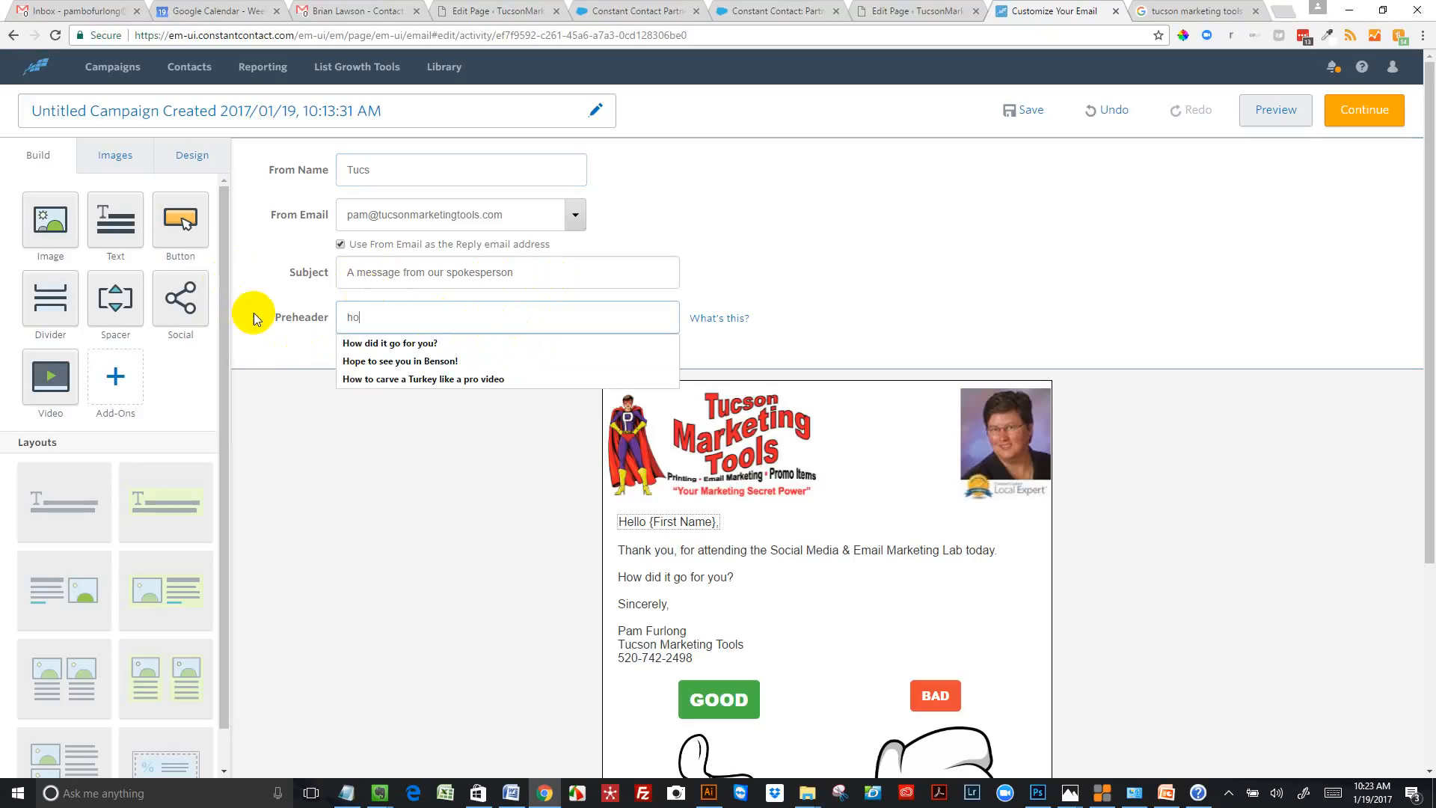
pyautogui.click(345, 346)
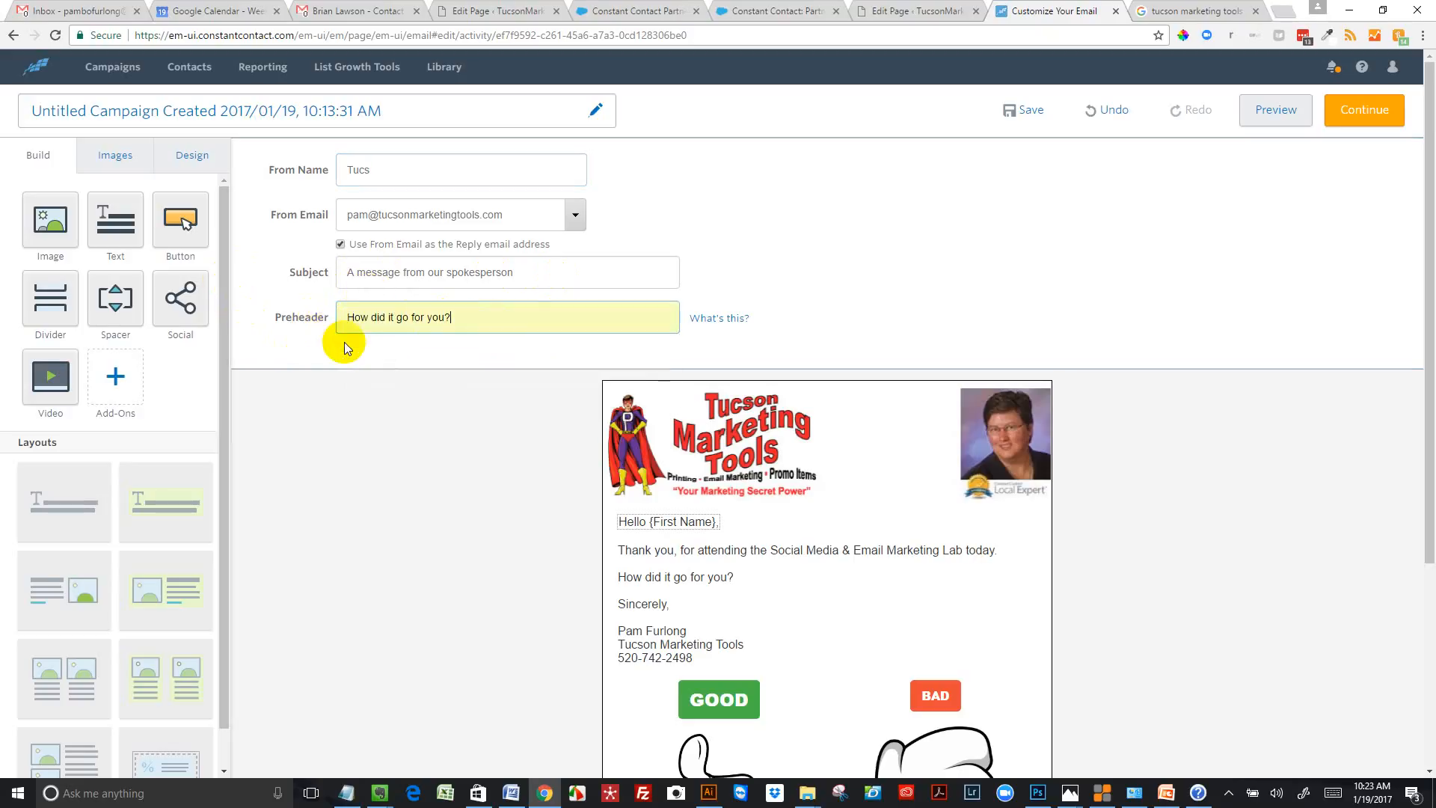
pyautogui.click(532, 274)
pyautogui.hotkey('ctrl', 'a')
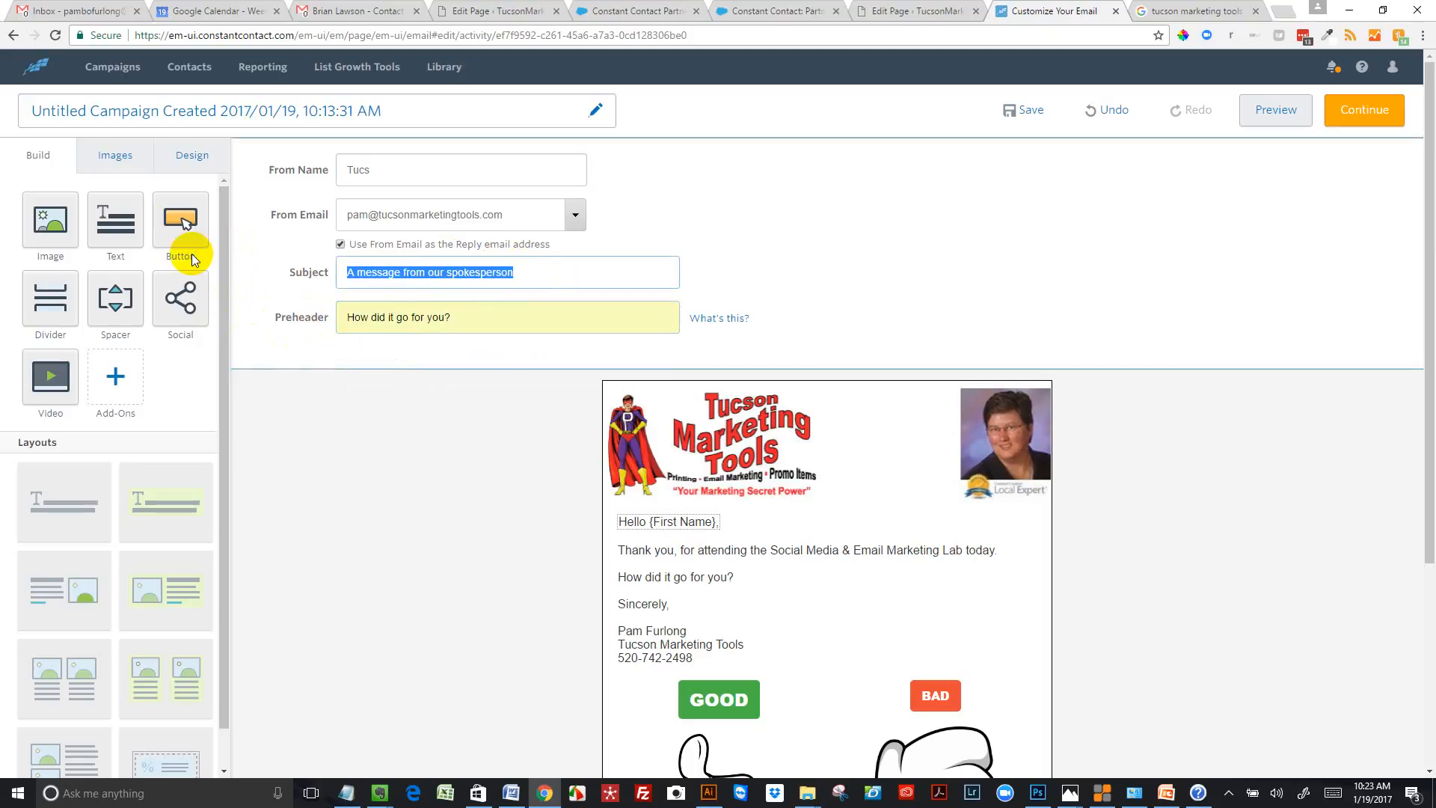
pyautogui.write('Thank')
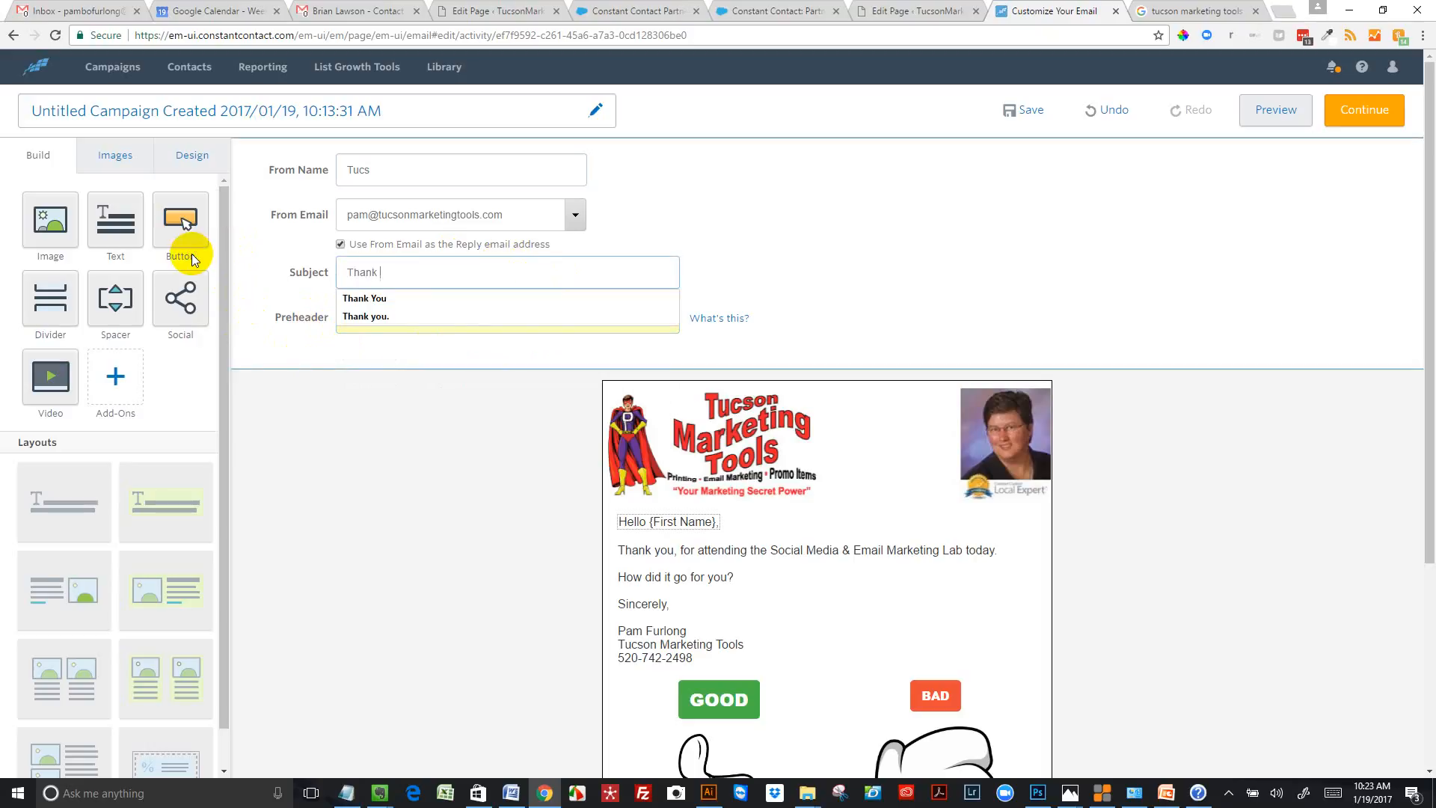
pyautogui.write(' You')
# Complete the From Name as "Tucson Marketing Tools" followed by a comma and the sender's full name, and save the campaign
pyautogui.click(381, 168)
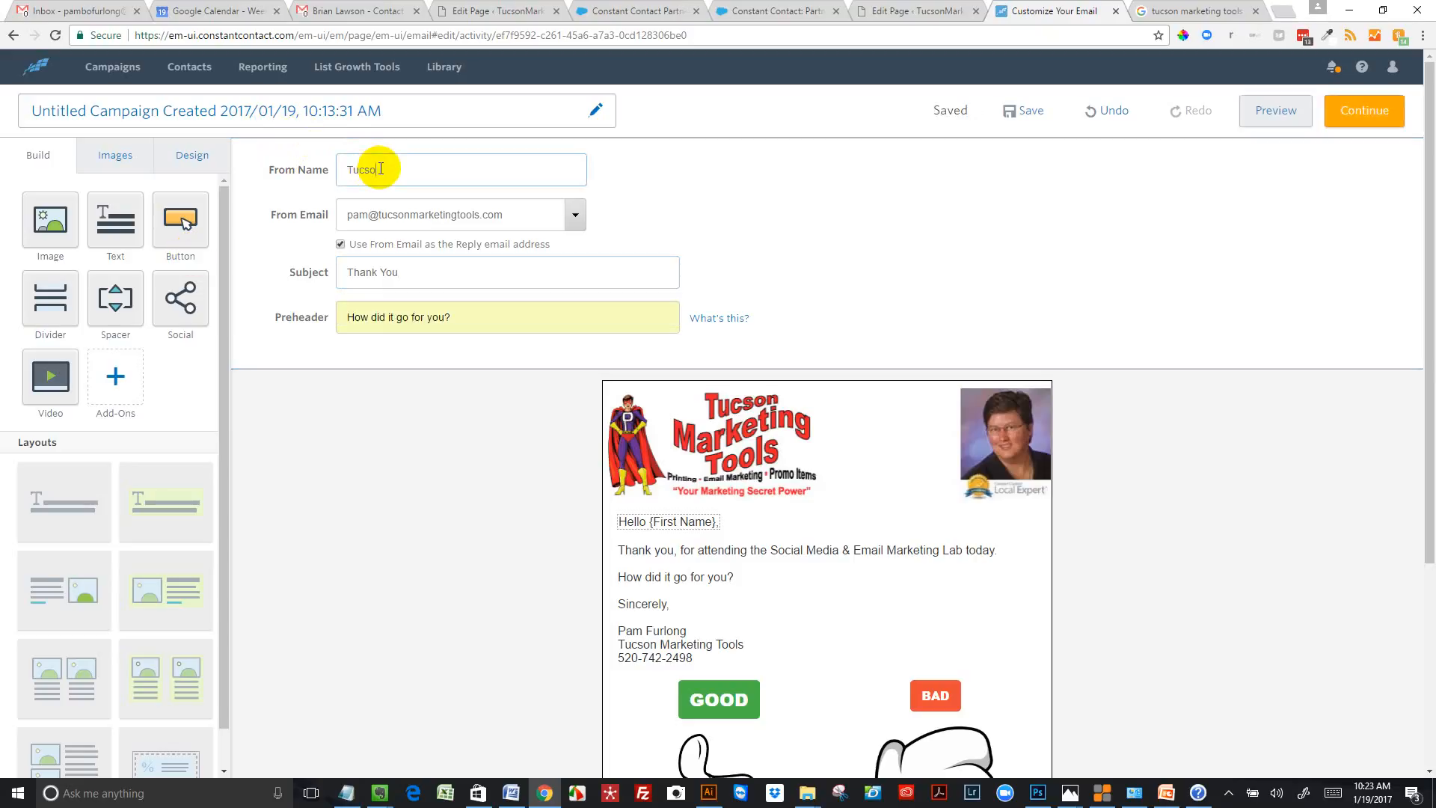
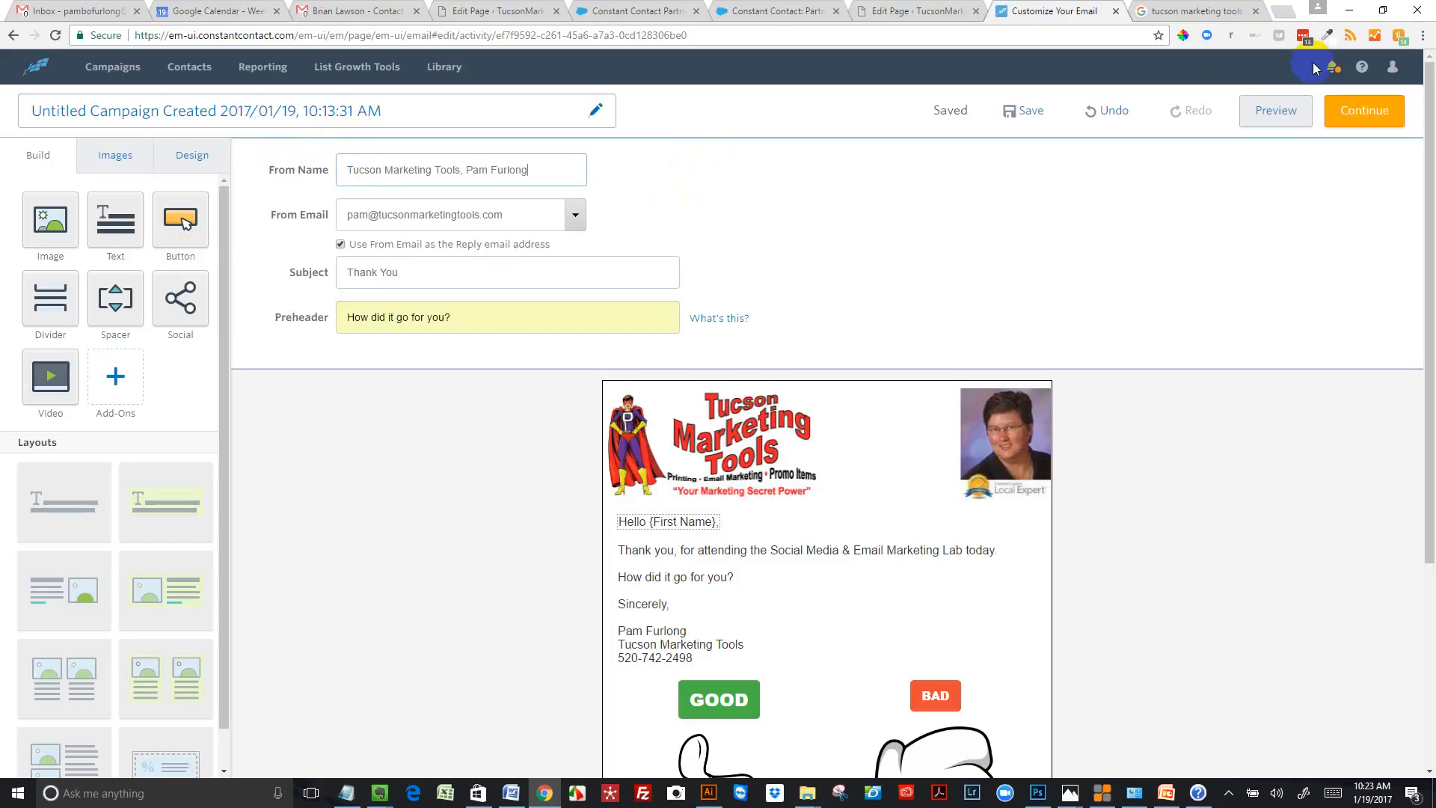
pyautogui.click(1356, 111)
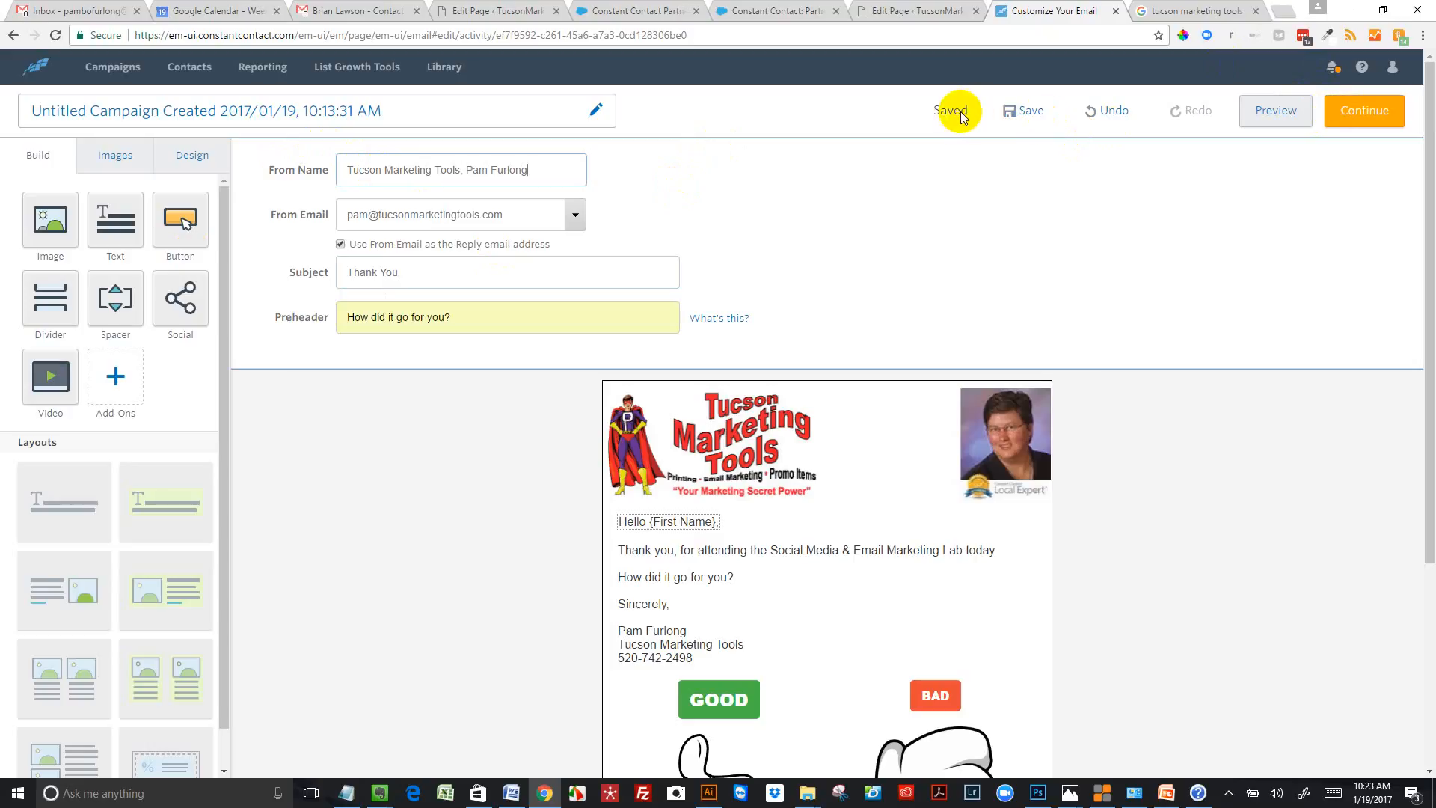
pyautogui.click(1026, 112)
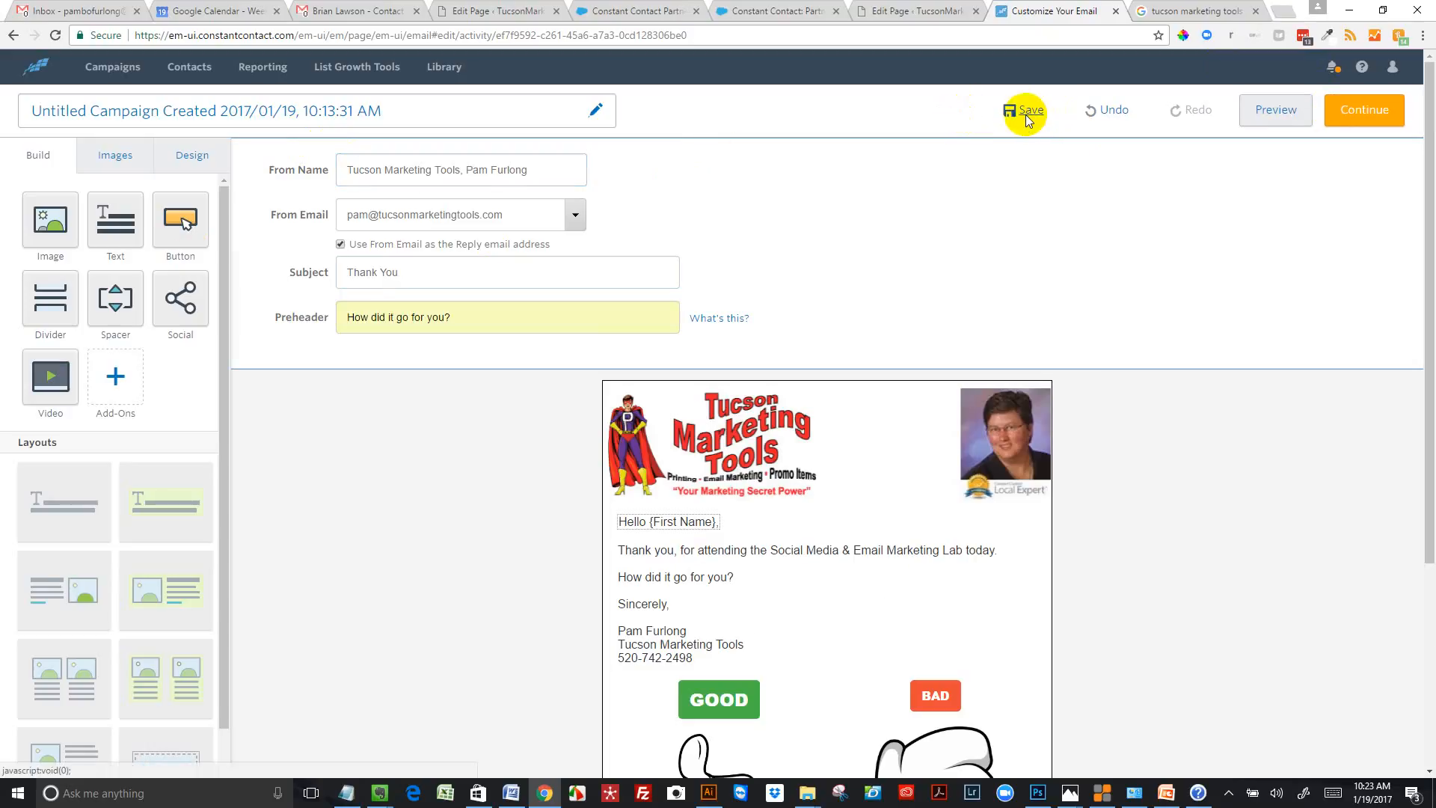
pyautogui.click(1331, 132)
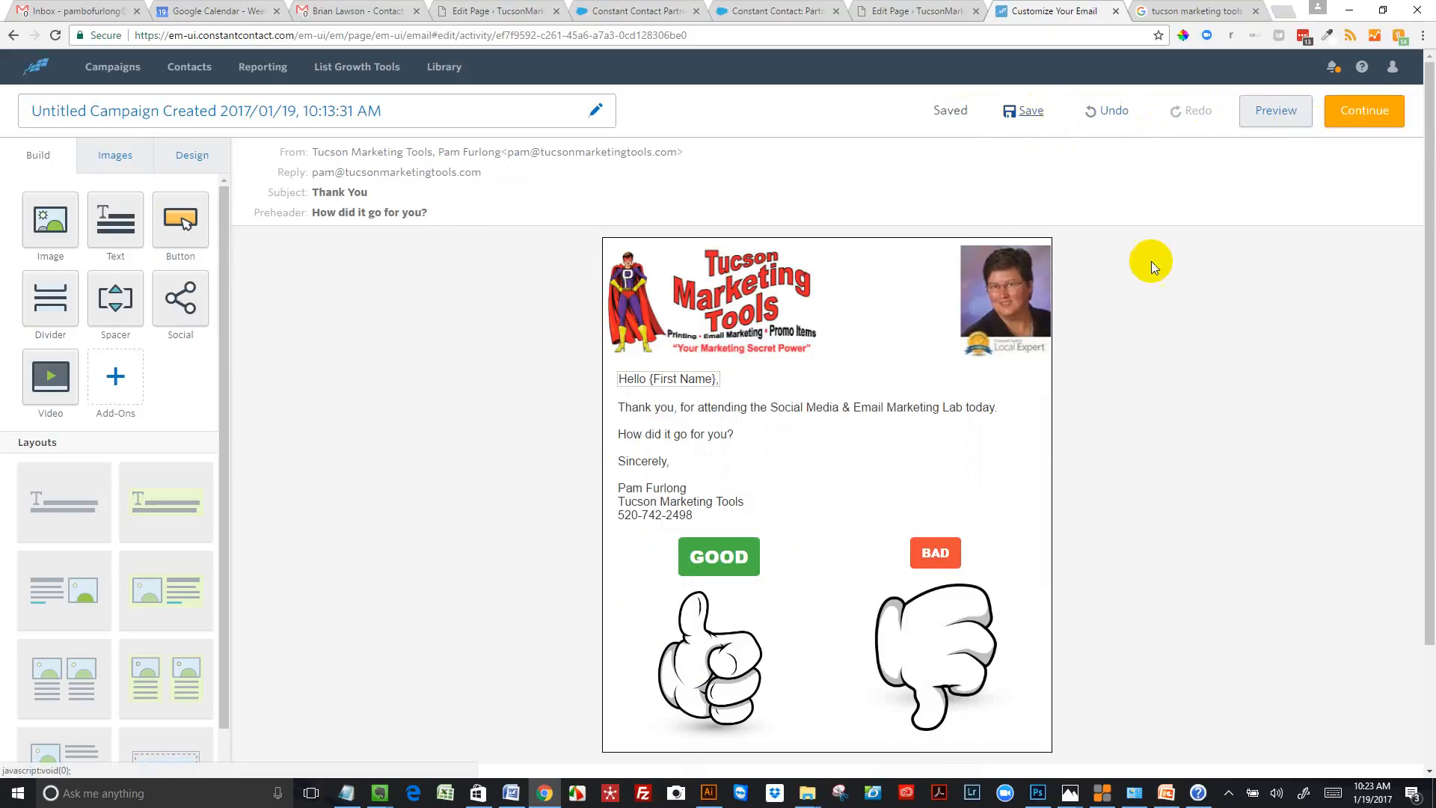
# Continue to scheduling, choose the Dog(s) email list as recipients and send the campaign immediately
pyautogui.click(1364, 113)
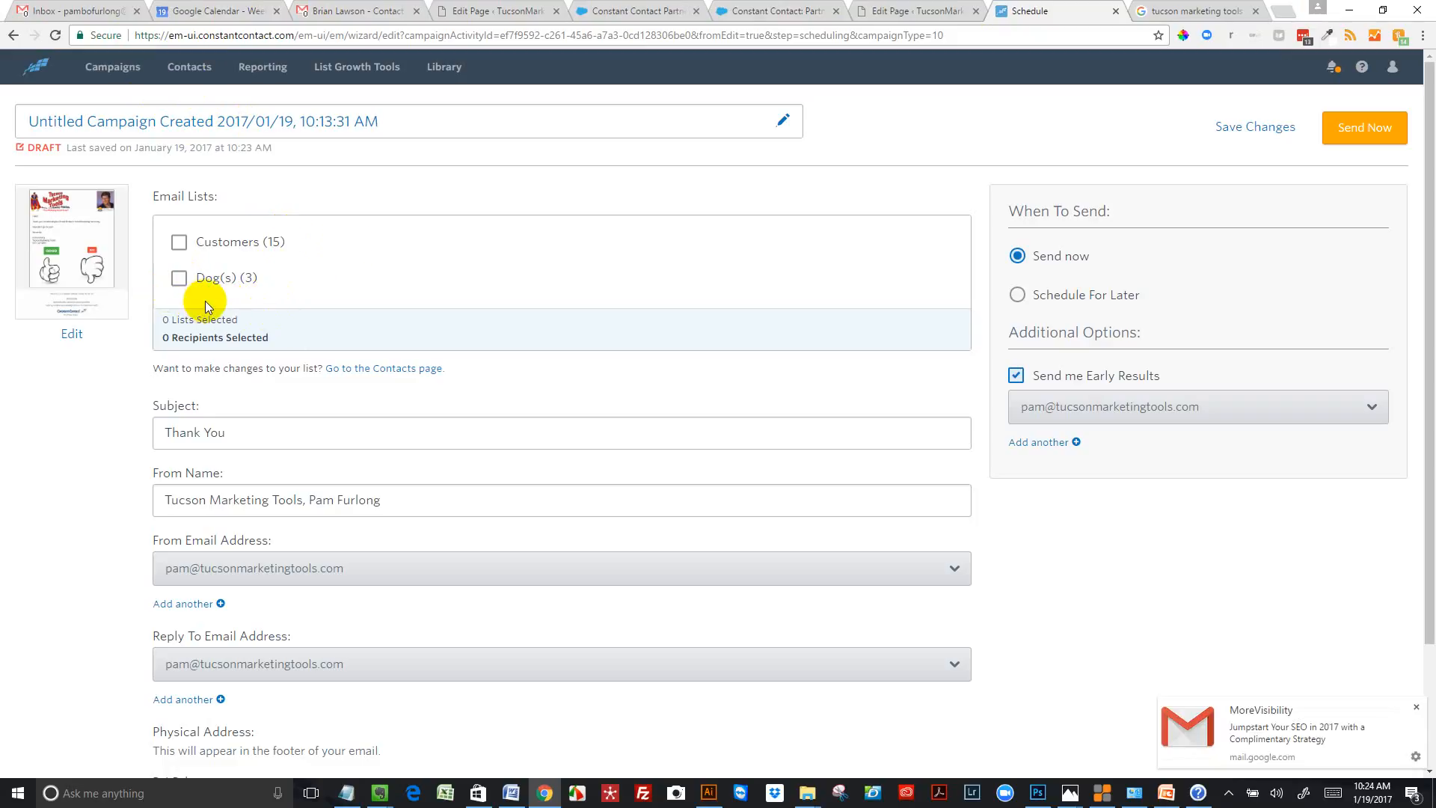
pyautogui.click(179, 283)
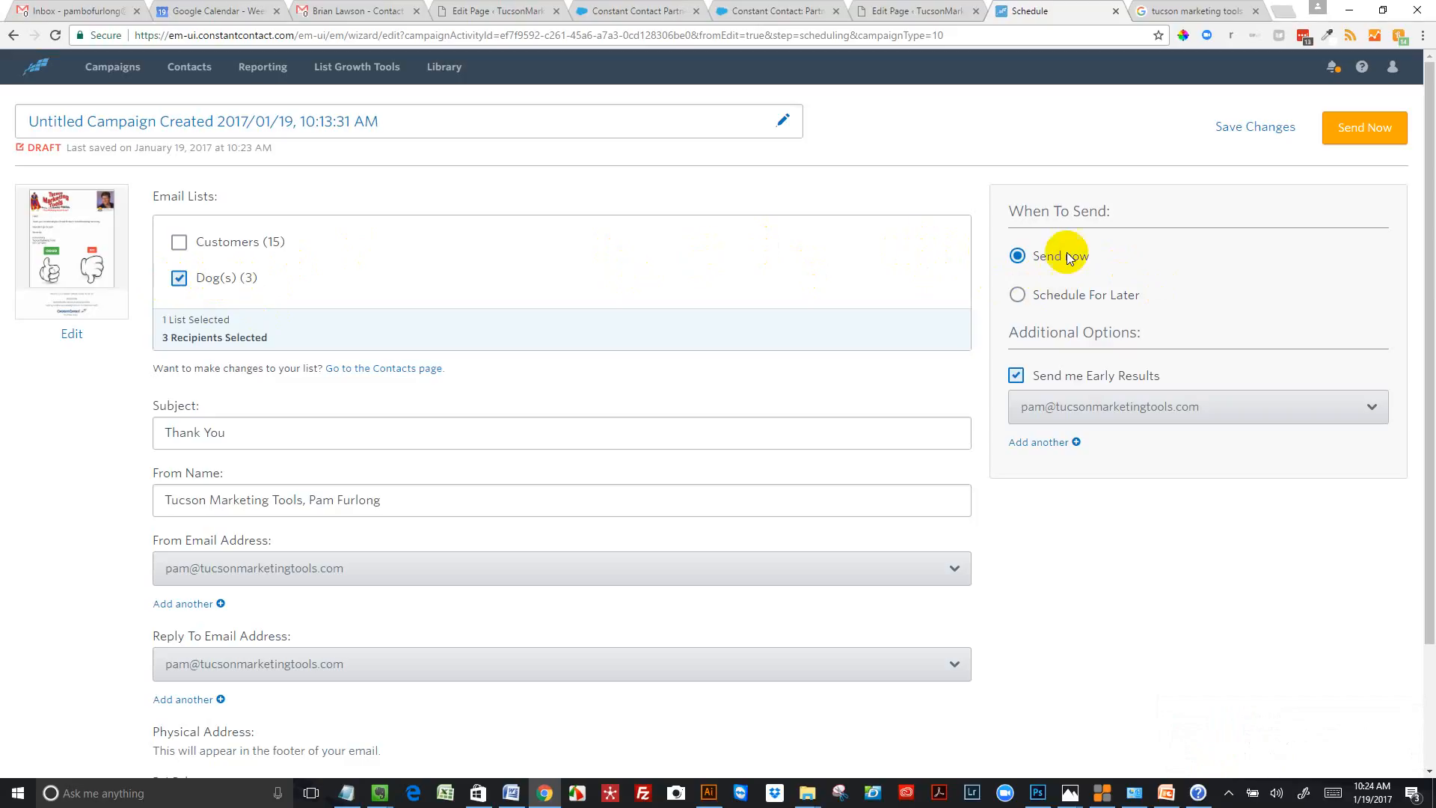
pyautogui.click(1358, 130)
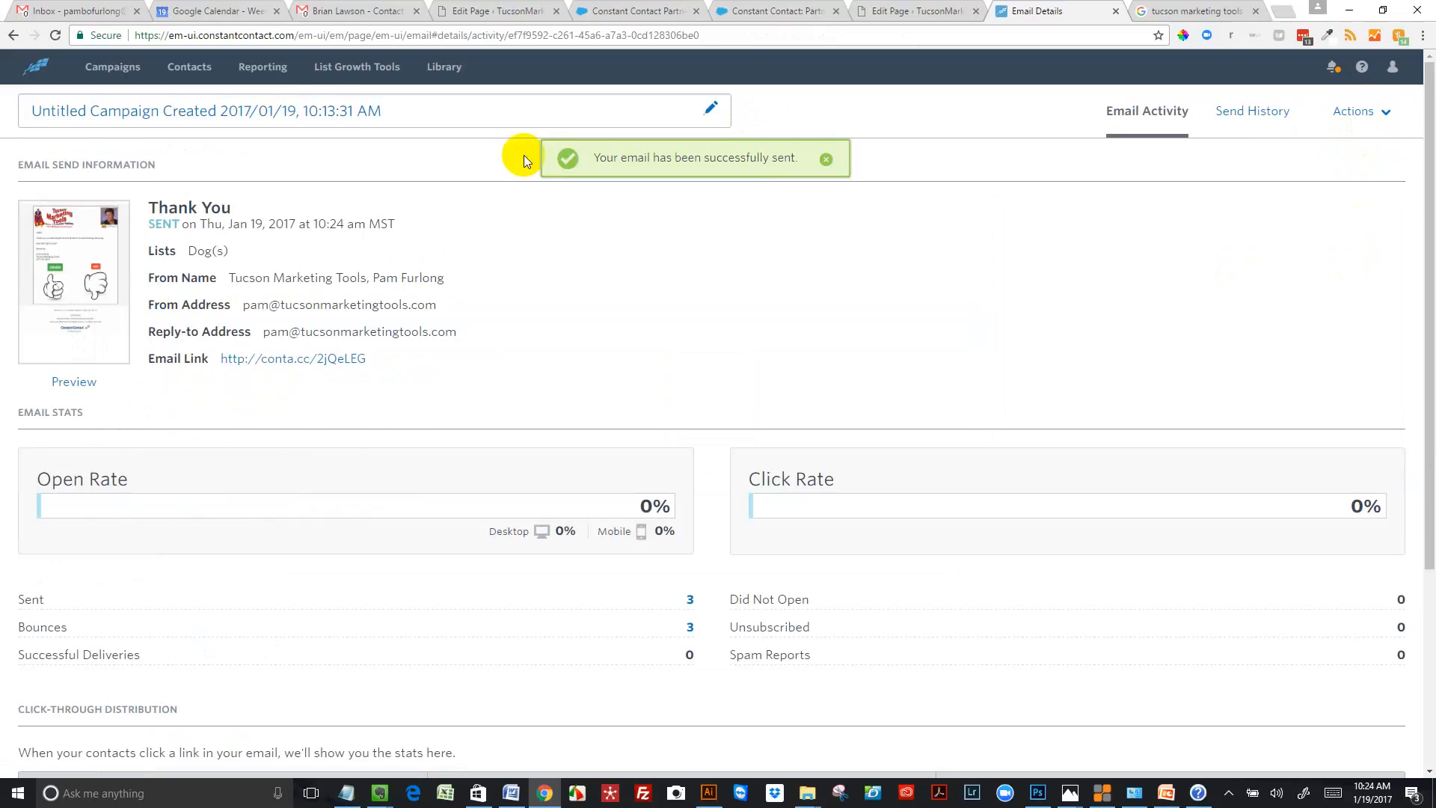
# Select the second contact in the active contacts, view the emails available for QuickSend and close it without sending
pyautogui.click(183, 67)
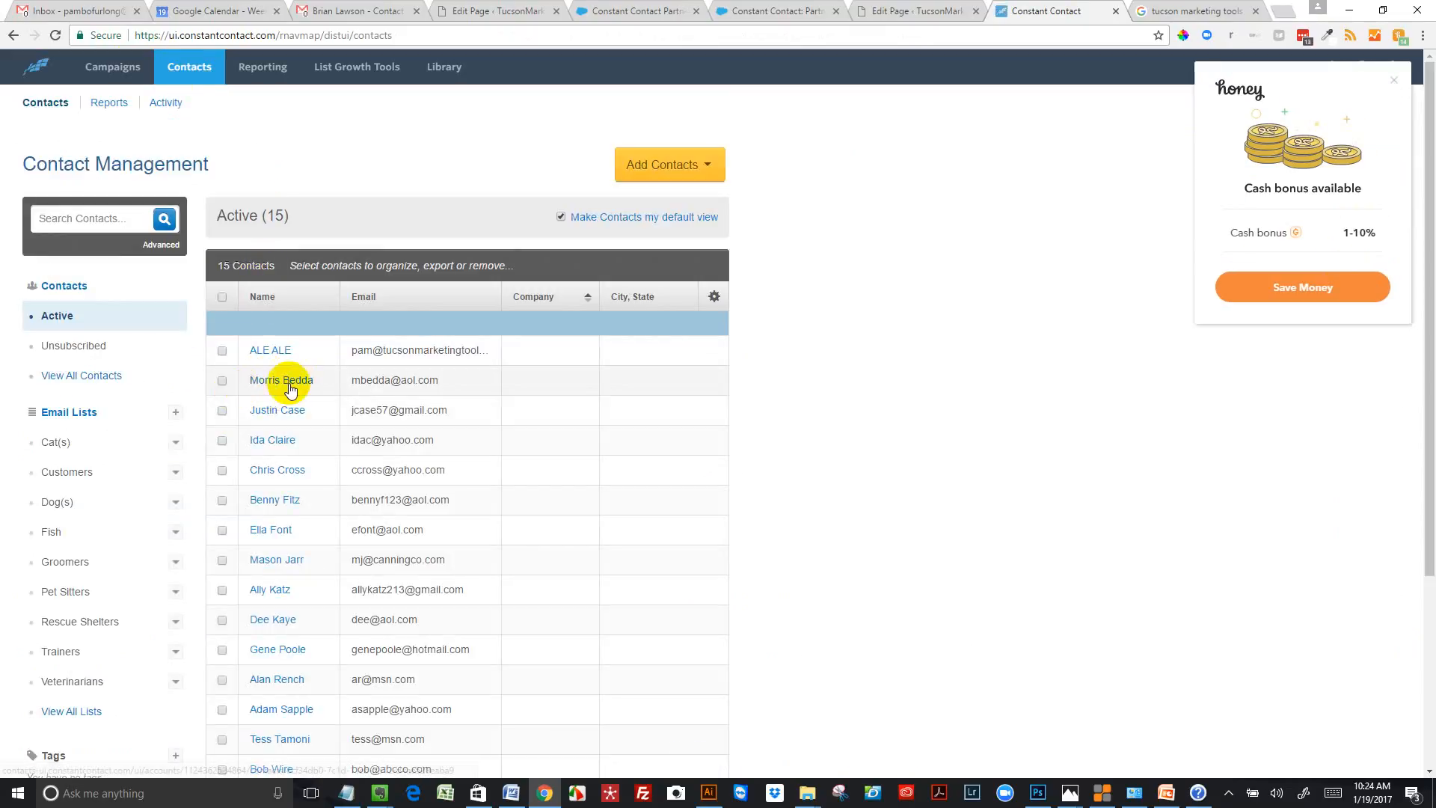
pyautogui.click(222, 382)
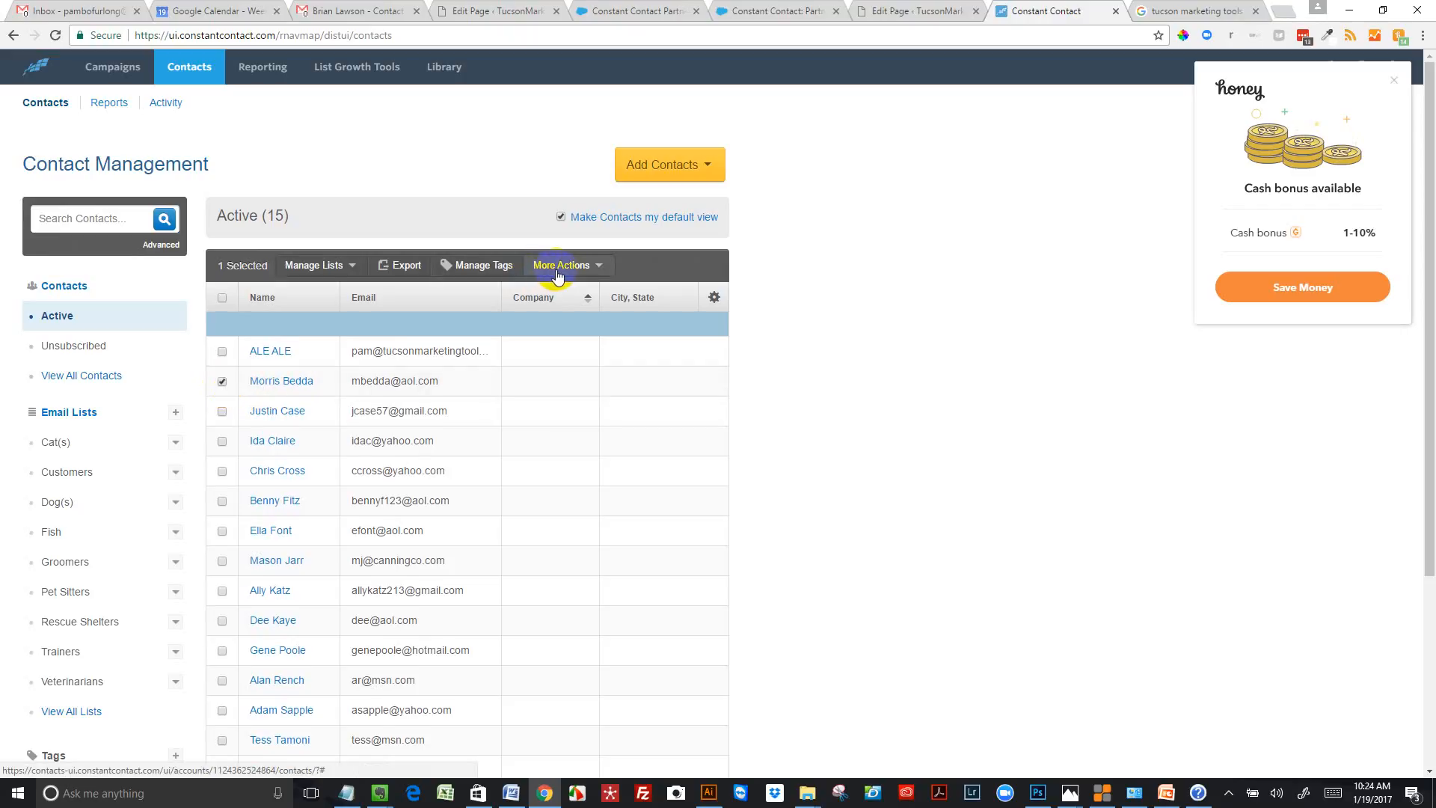
pyautogui.click(599, 270)
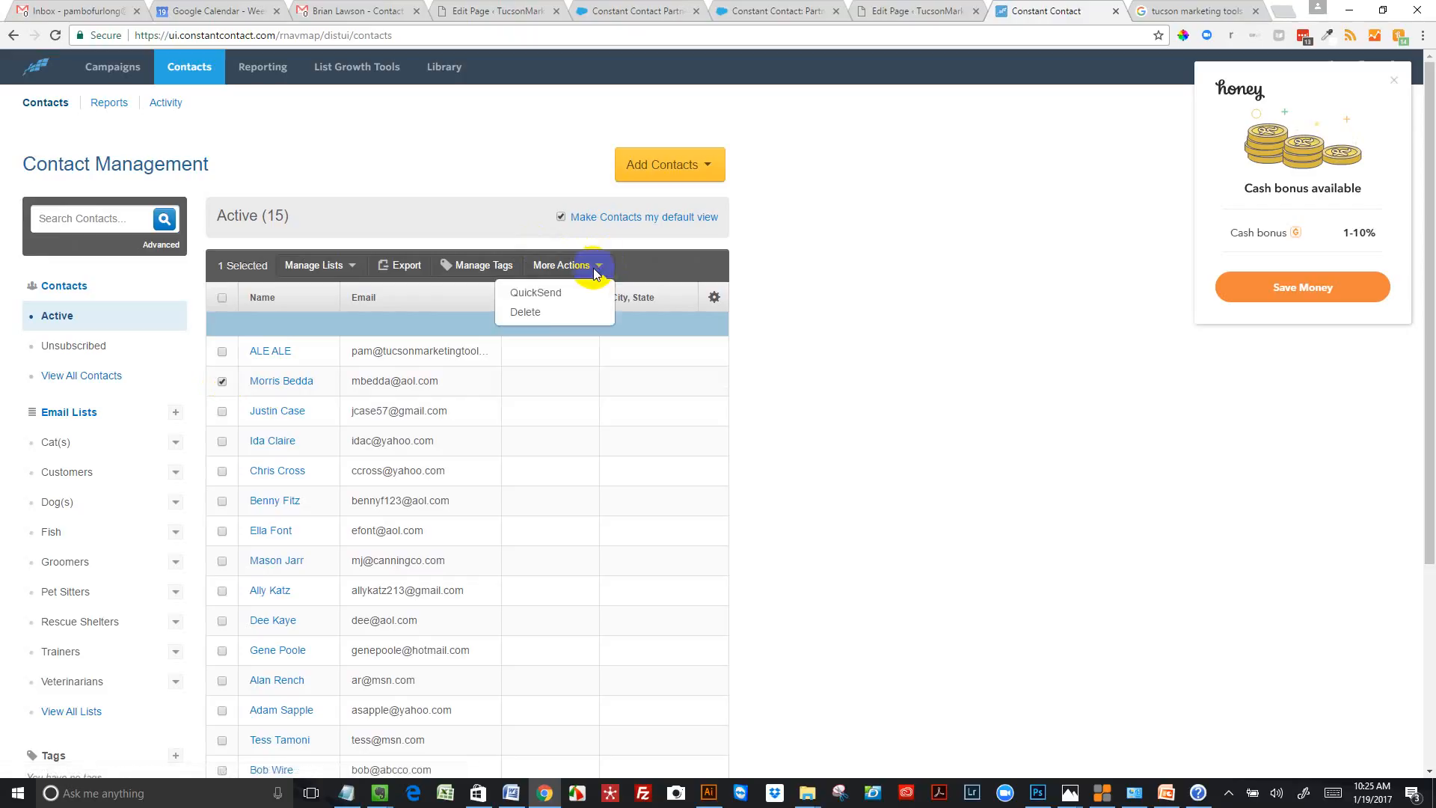
pyautogui.click(557, 292)
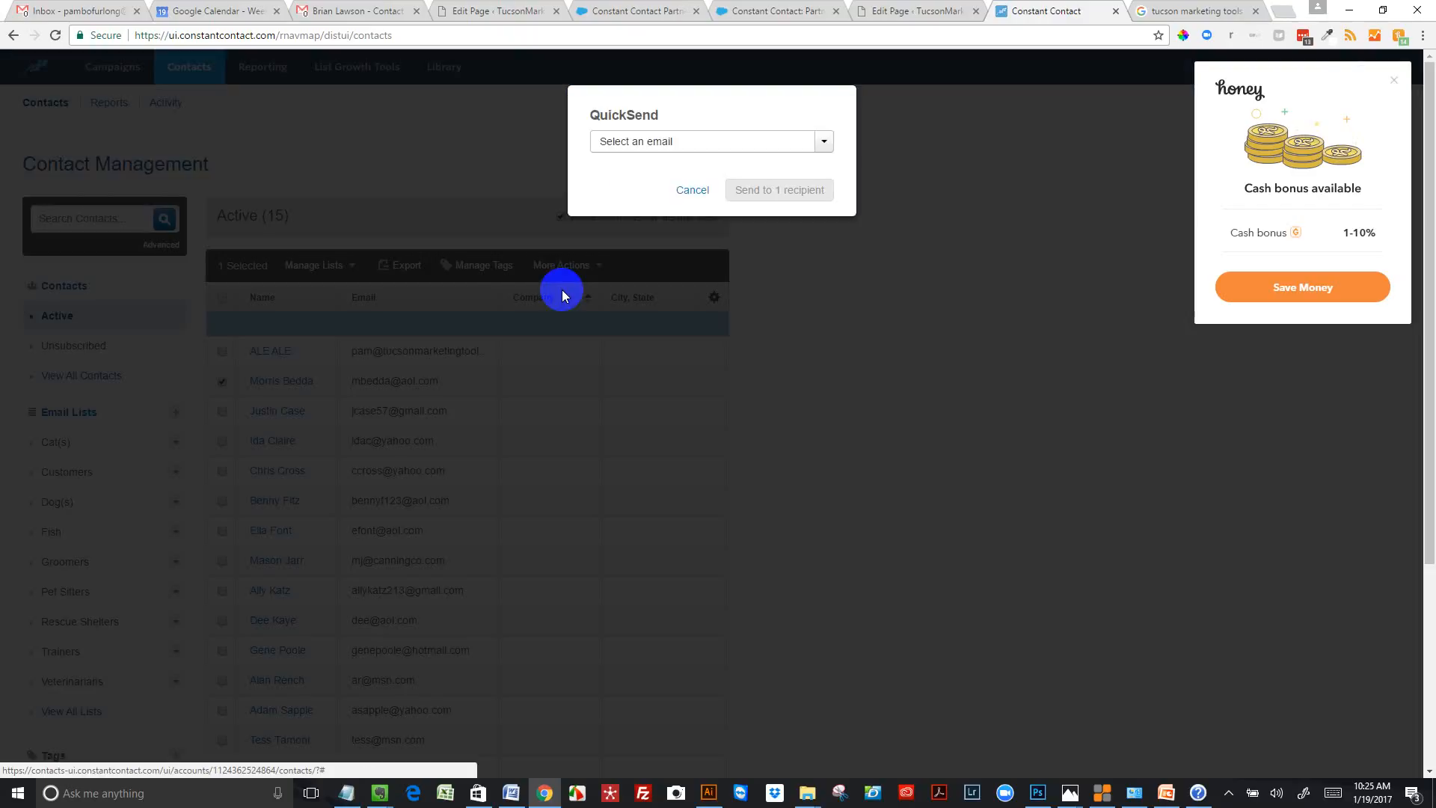
pyautogui.click(823, 142)
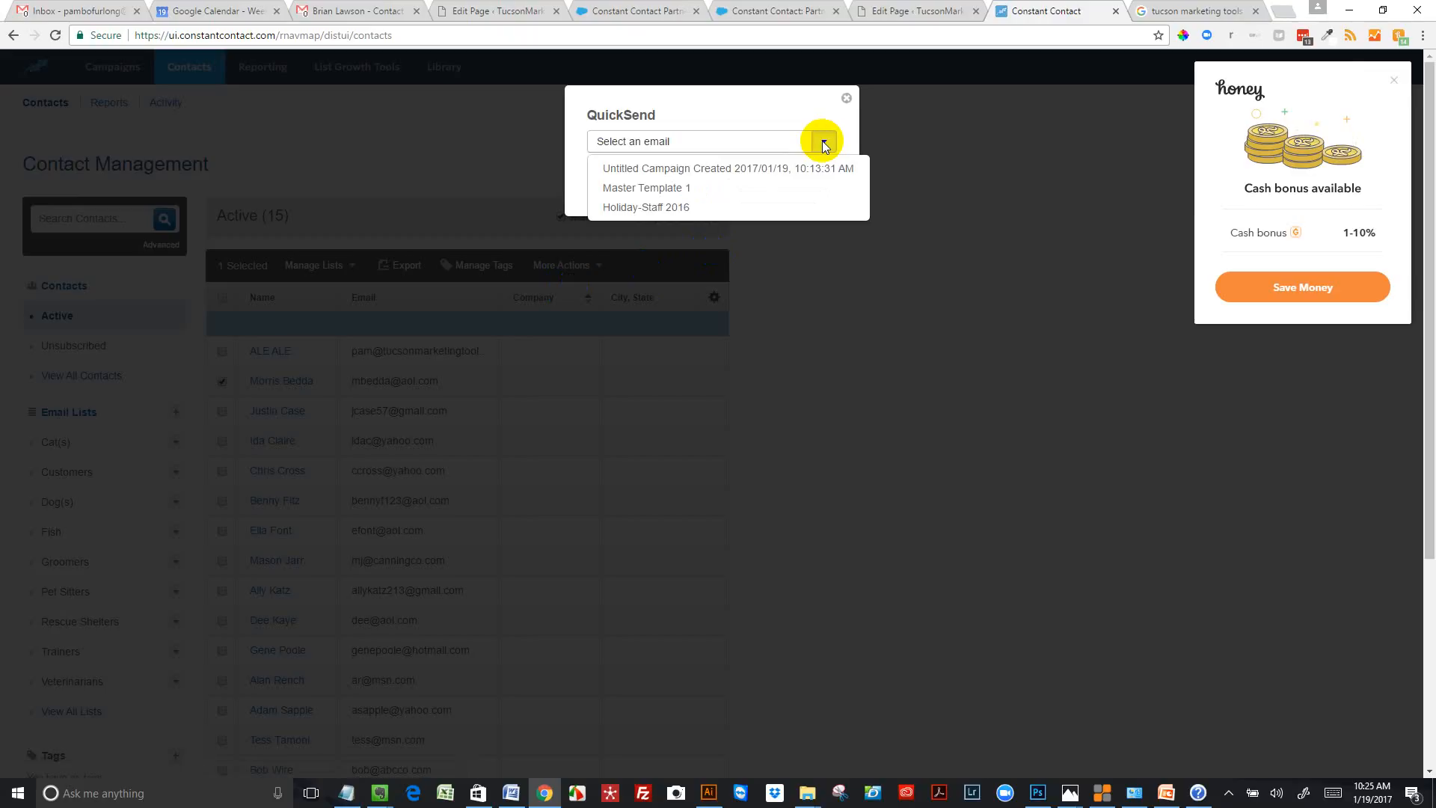
pyautogui.click(845, 98)
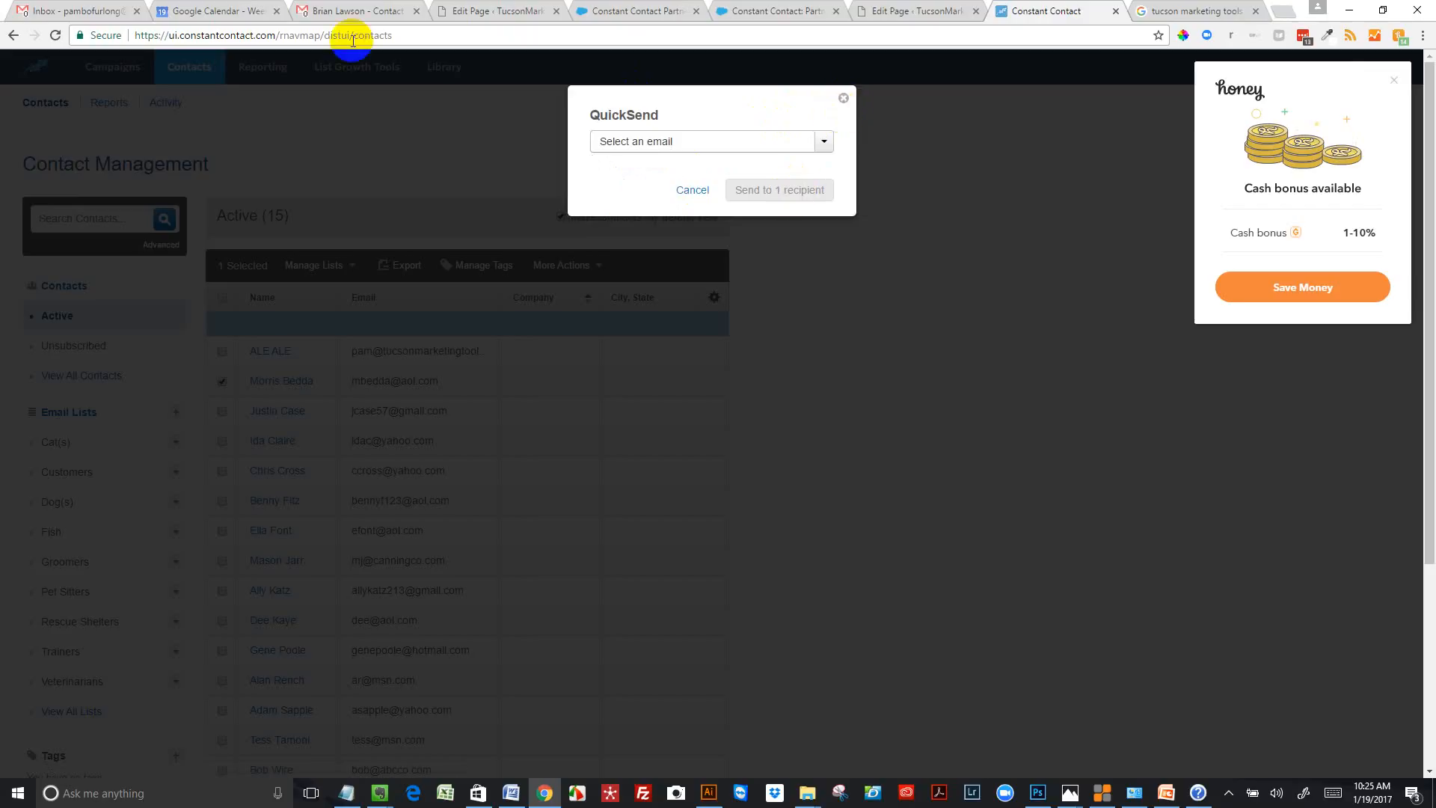
pyautogui.click(843, 101)
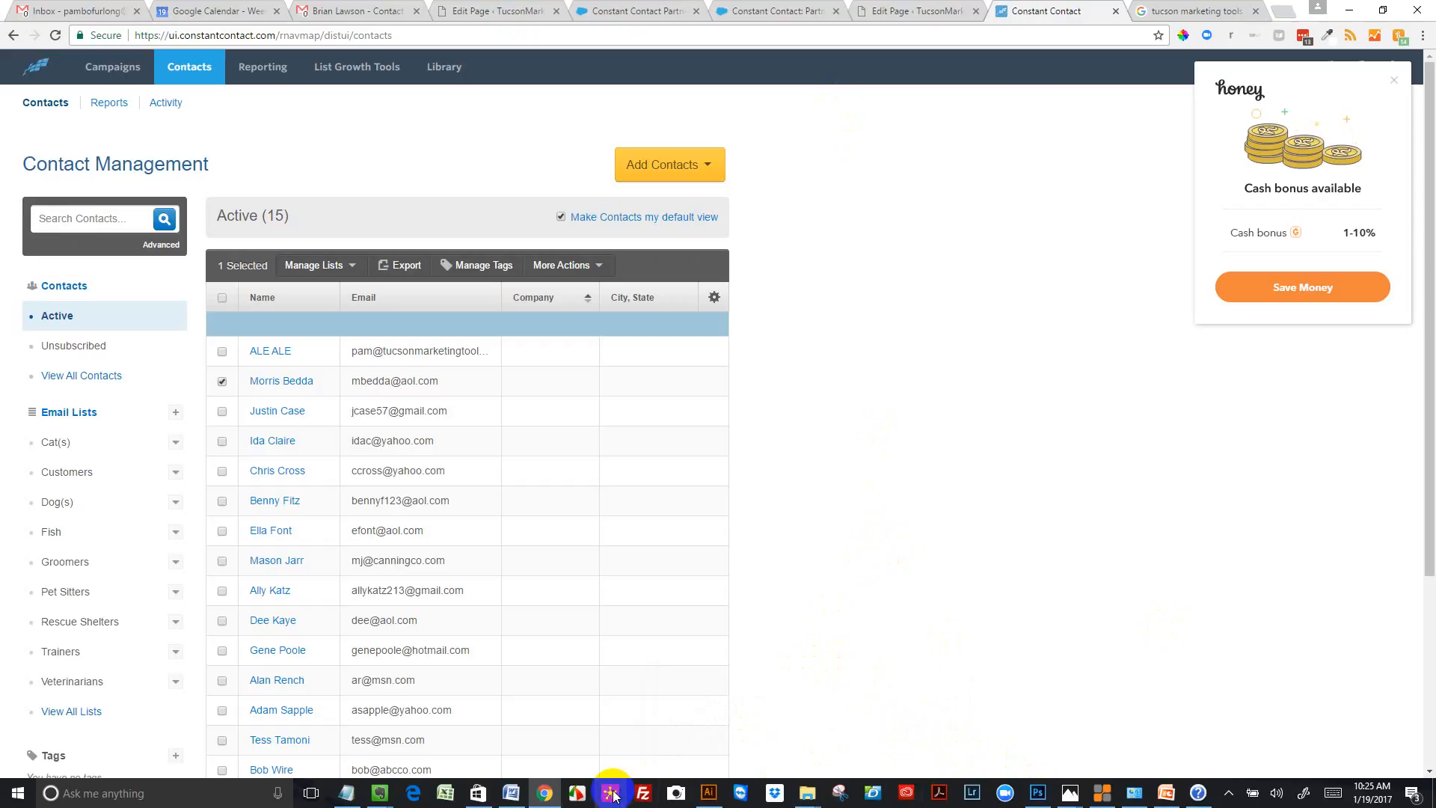
pyautogui.click(577, 788)
pyautogui.click(581, 800)
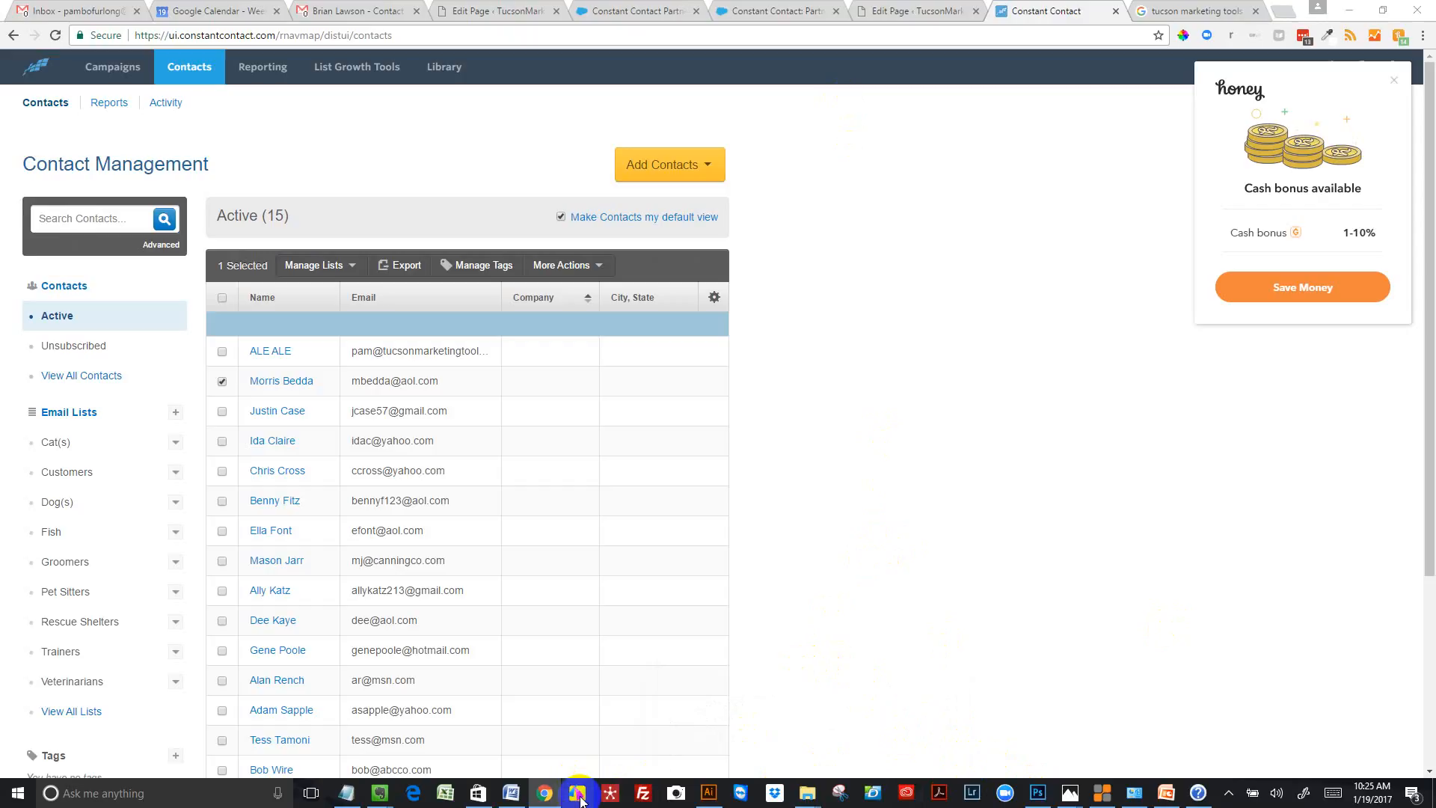